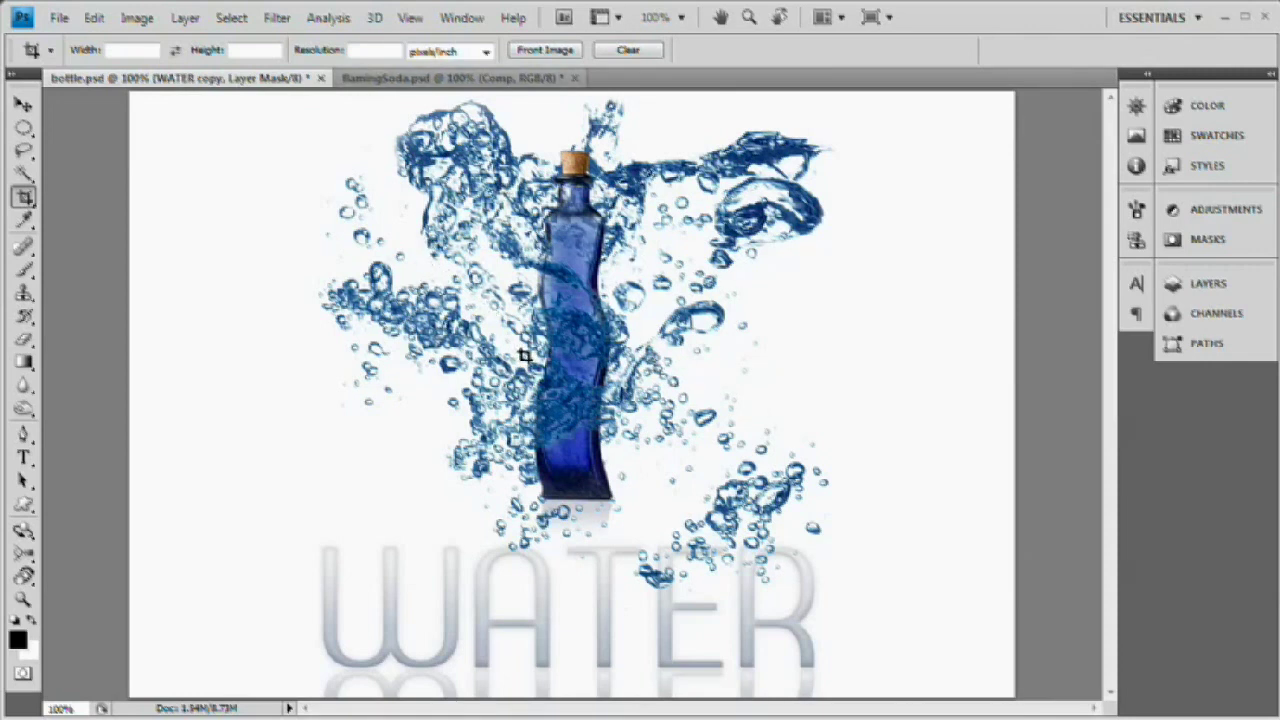
Step: Compare the two finished composites, flamingSoda.psd and bottle.psd
click(398, 80)
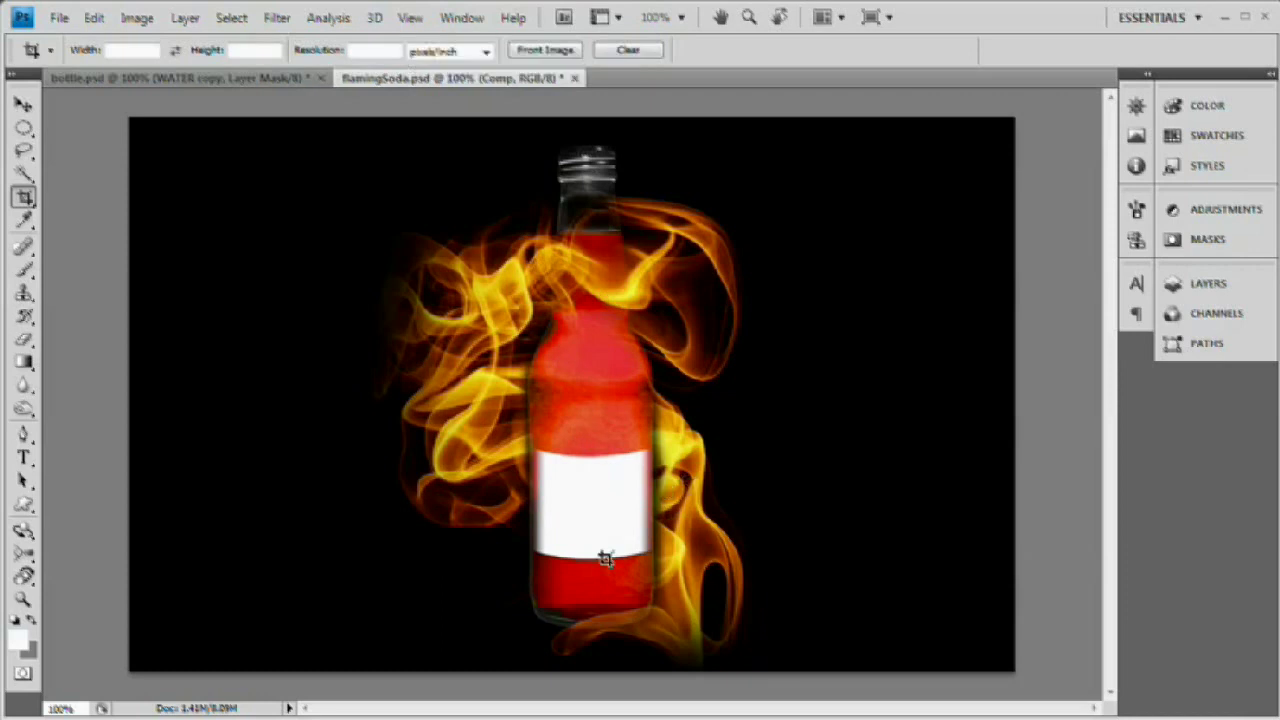
click(247, 78)
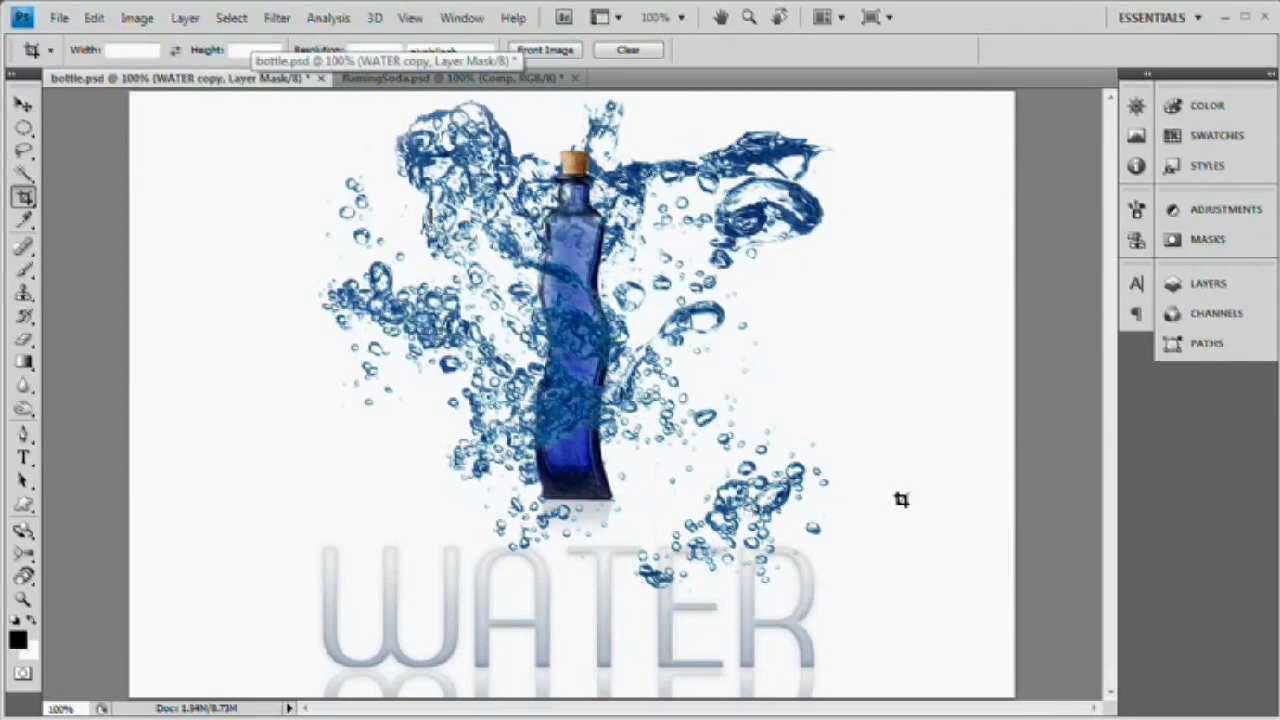
click(512, 80)
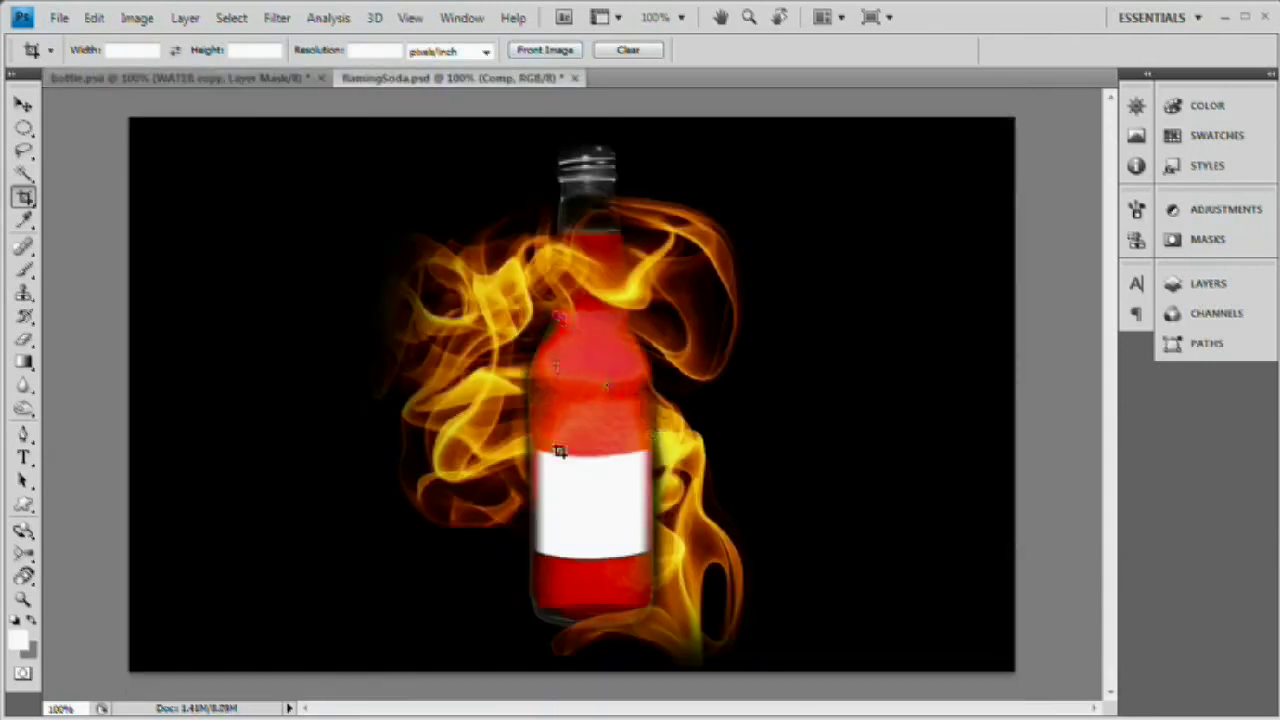
click(249, 86)
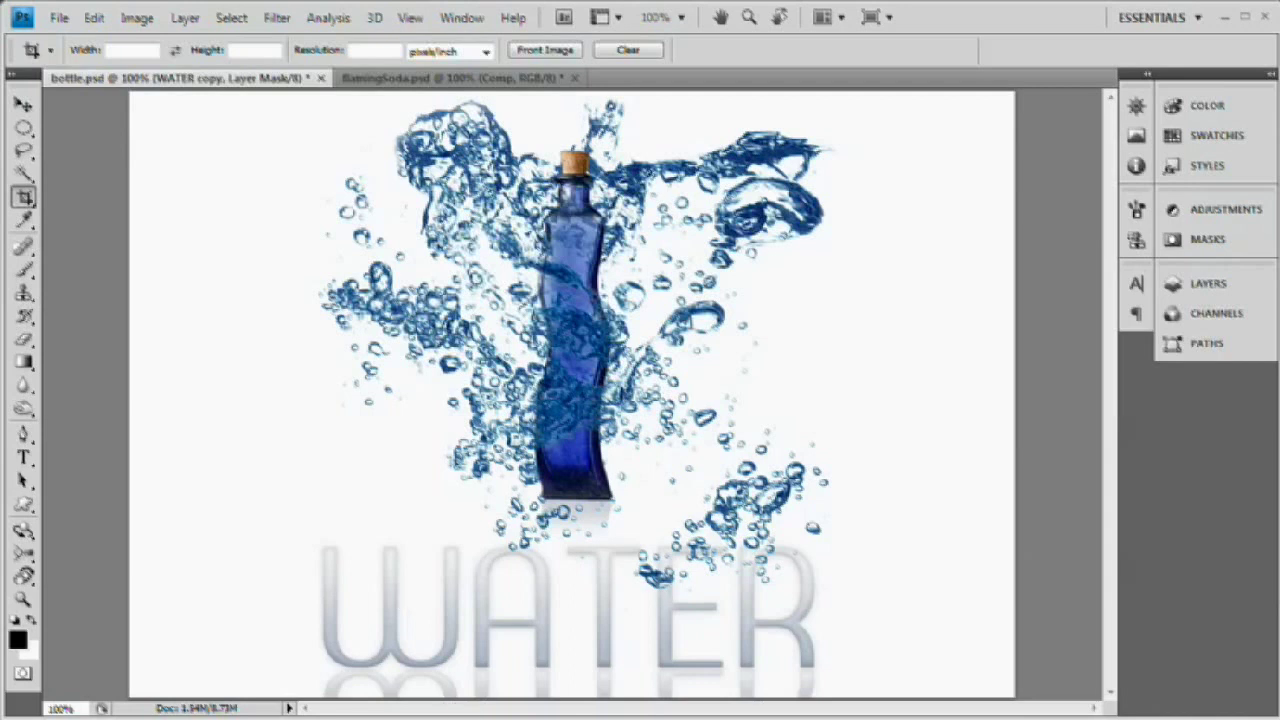
Step: Close bottle.psd and flamingSoda.psd without saving the changes
click(322, 80)
click(966, 441)
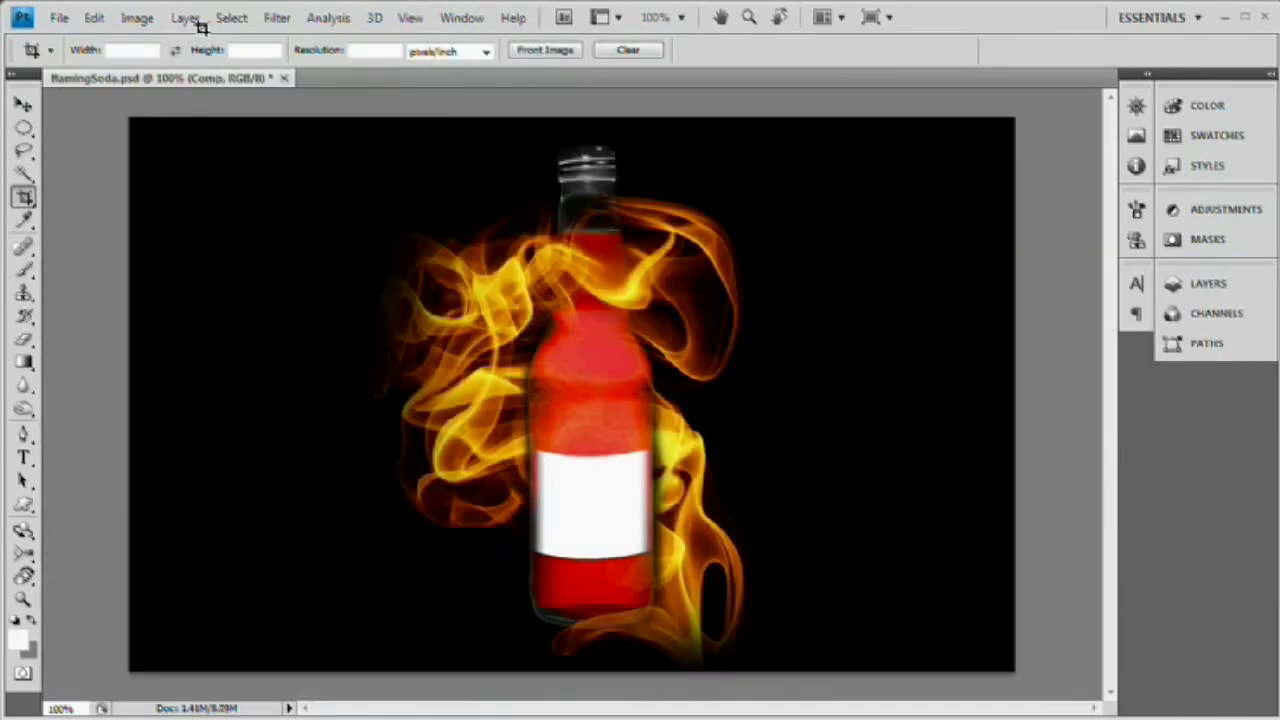
click(280, 77)
click(966, 441)
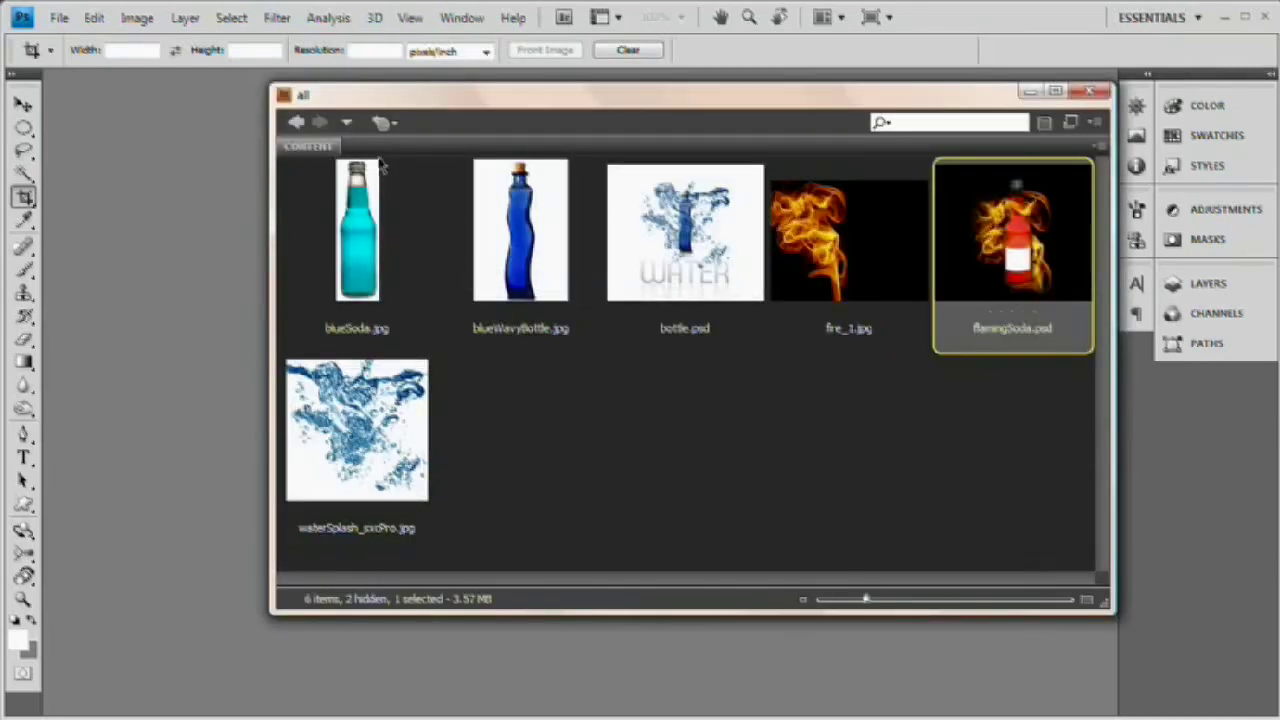
Step: From the CompositeImages folder in Bridge, open blueWavyBottle.jpg and waterSplash_sxcPro.jpg together in Photoshop and bring the bottle image forward
click(296, 121)
click(548, 258)
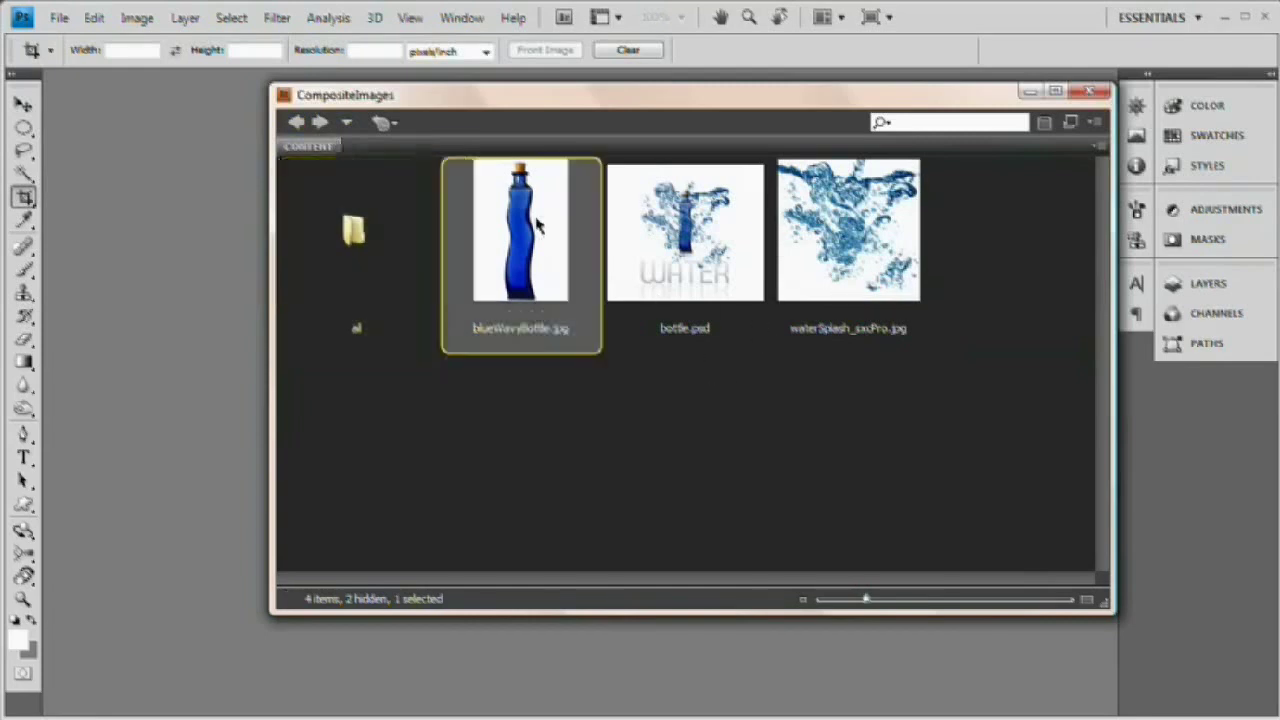
click(884, 272)
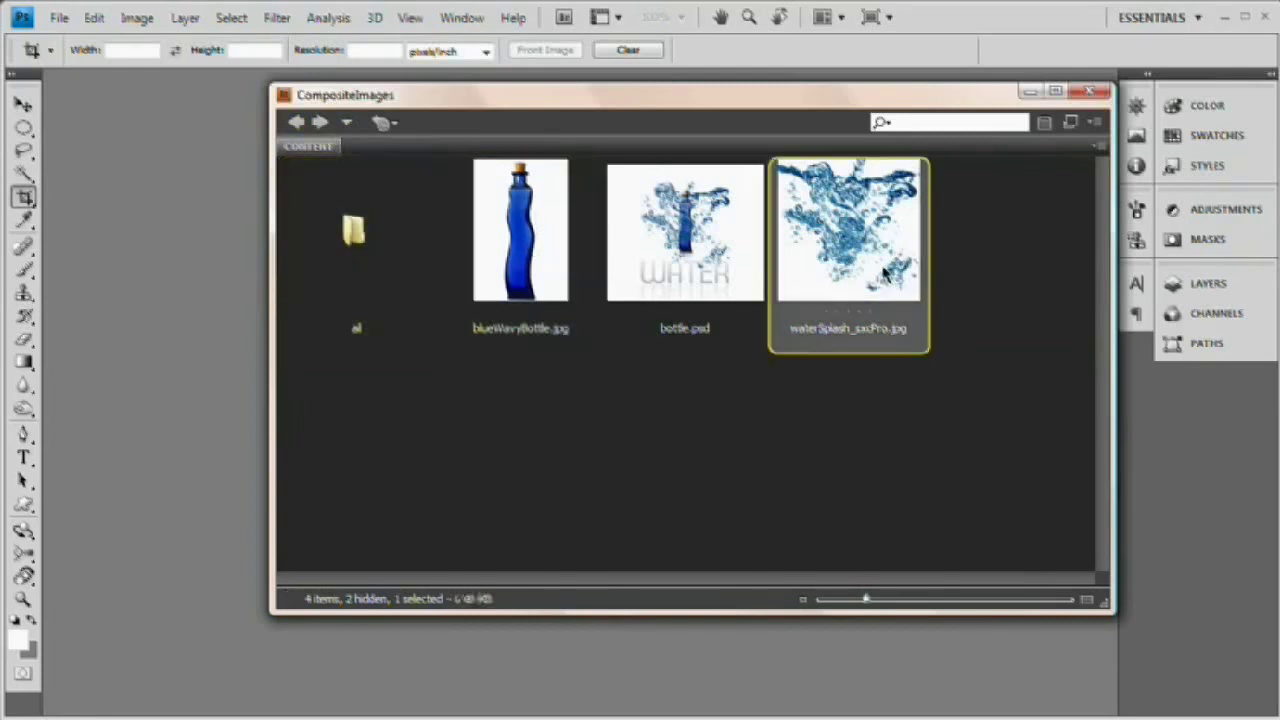
ctrl+click(516, 212)
drag(565, 234, 177, 271)
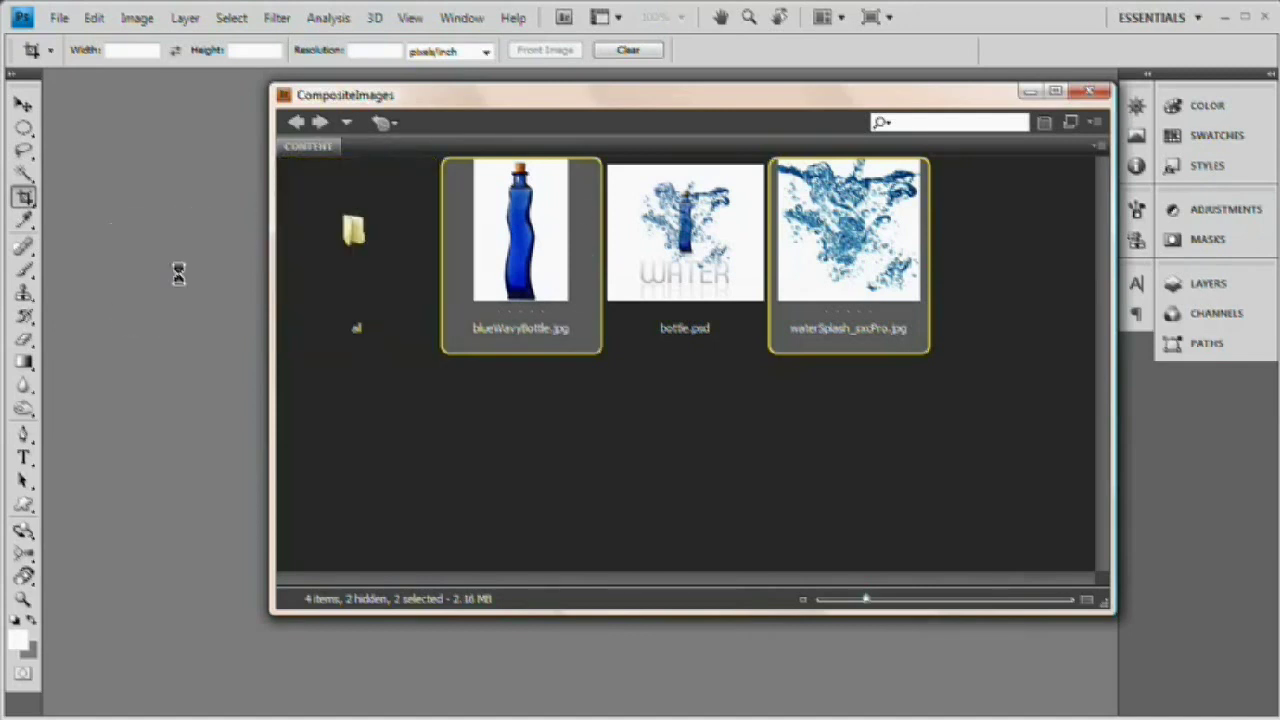
click(1031, 91)
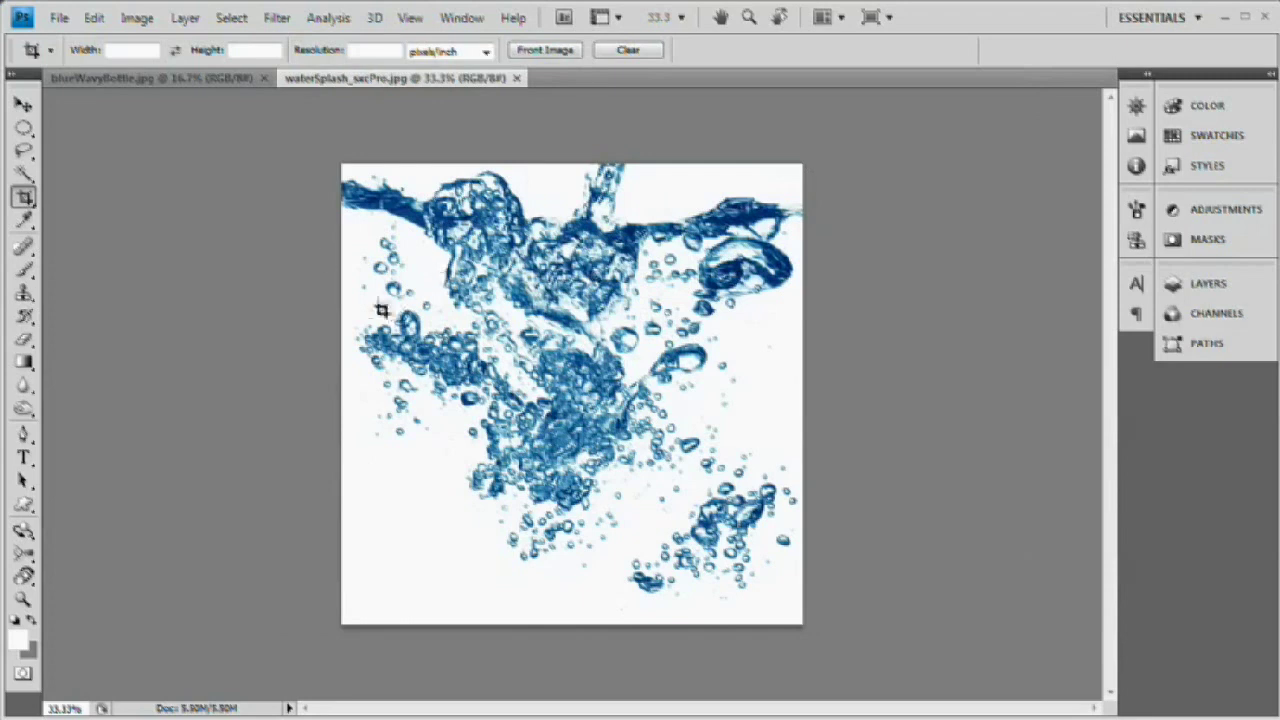
click(196, 82)
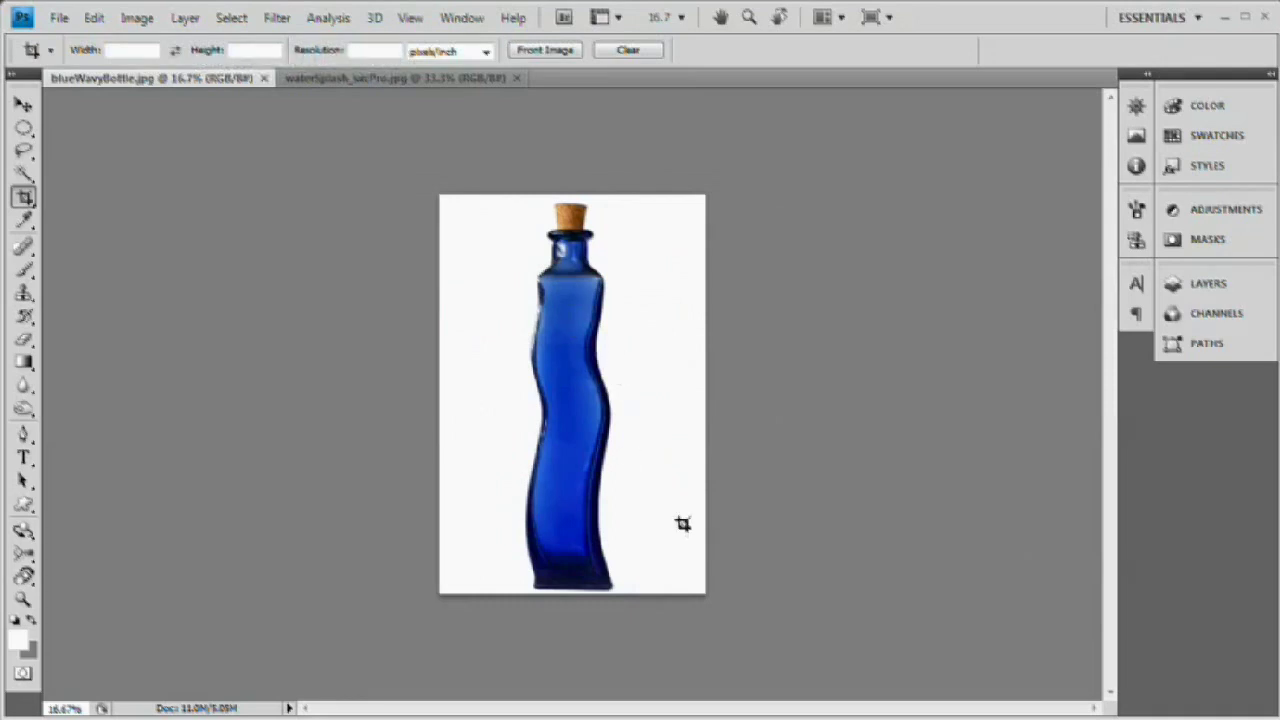
click(66, 14)
click(72, 58)
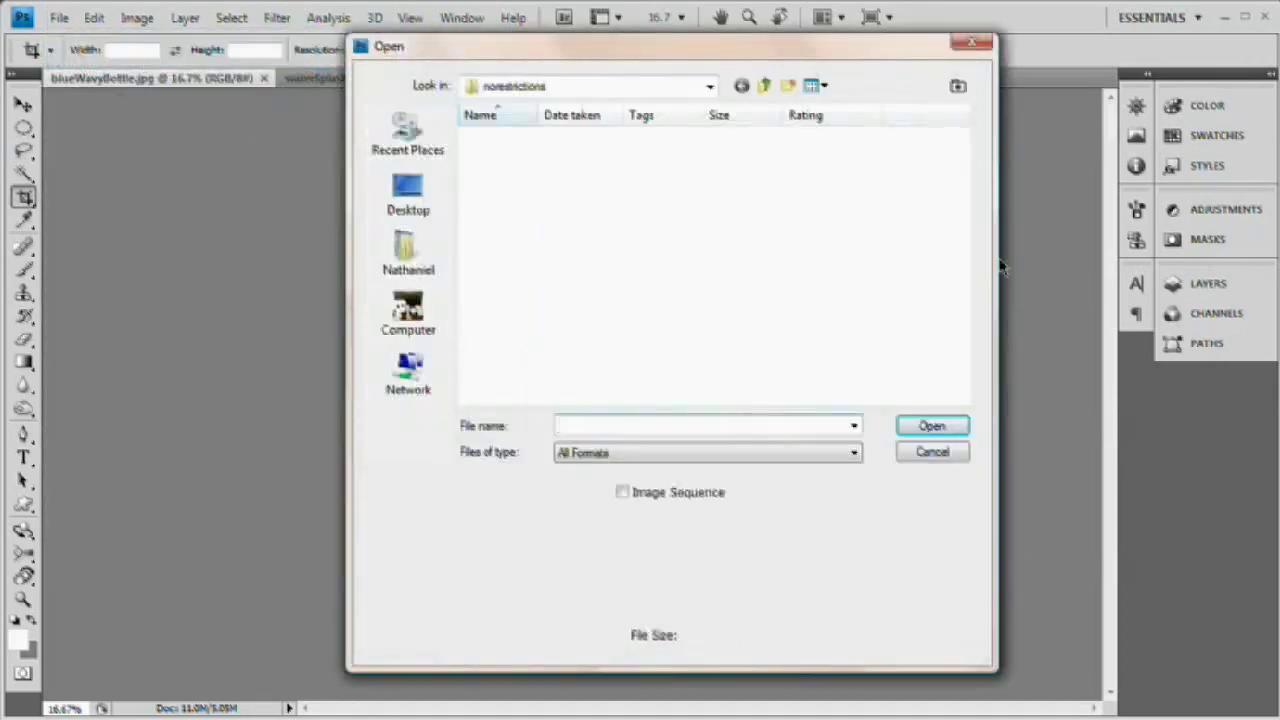
click(971, 42)
Step: Create a new blank document 740 pixels wide and 420 pixels high
click(57, 18)
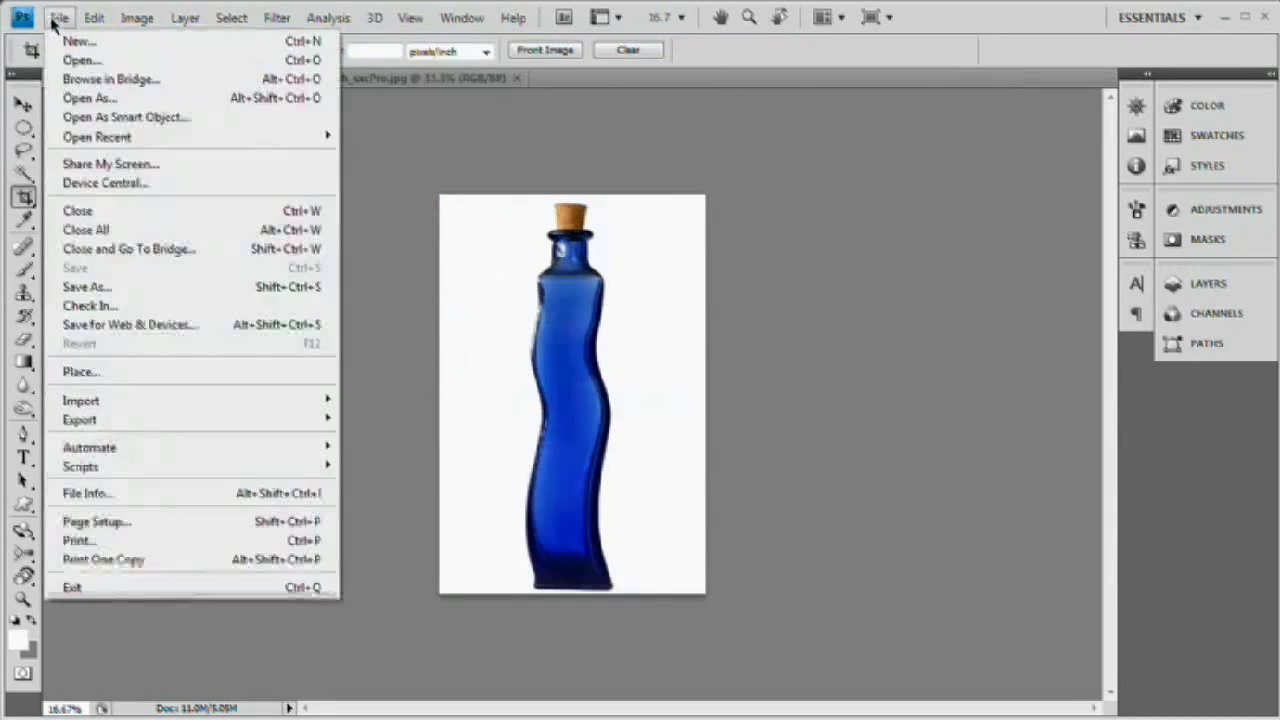
click(79, 41)
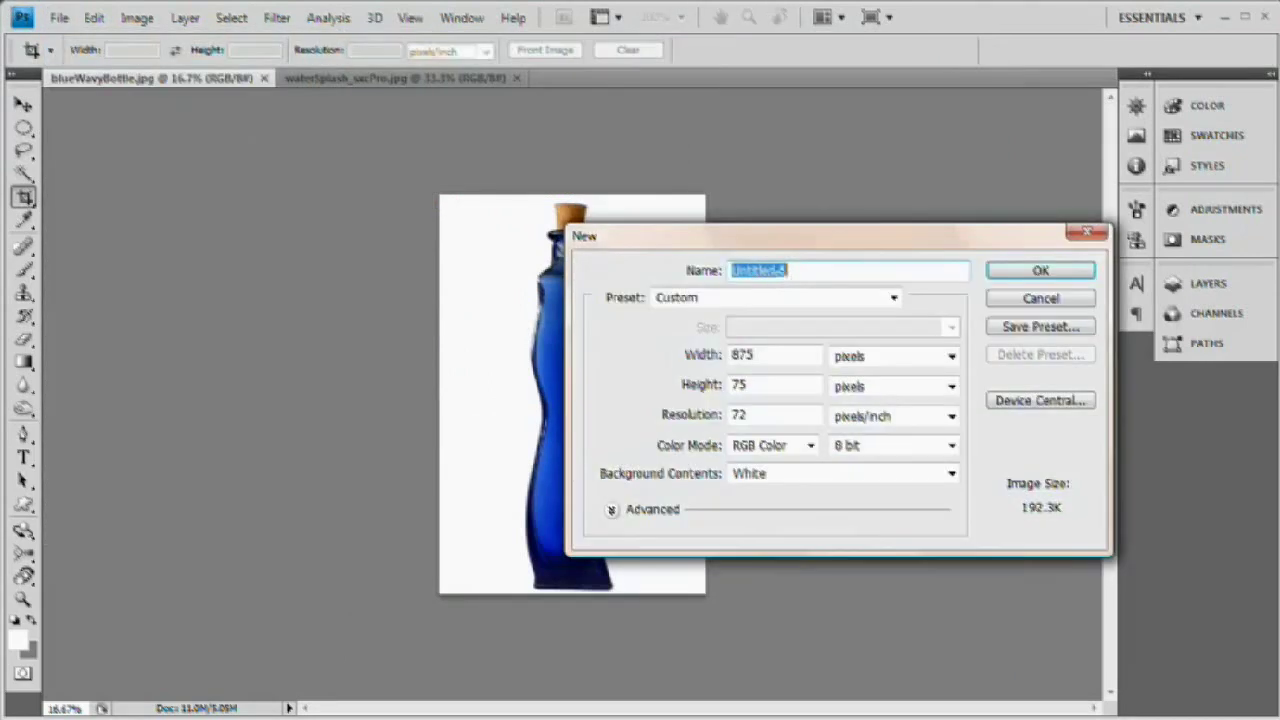
drag(780, 234, 566, 178)
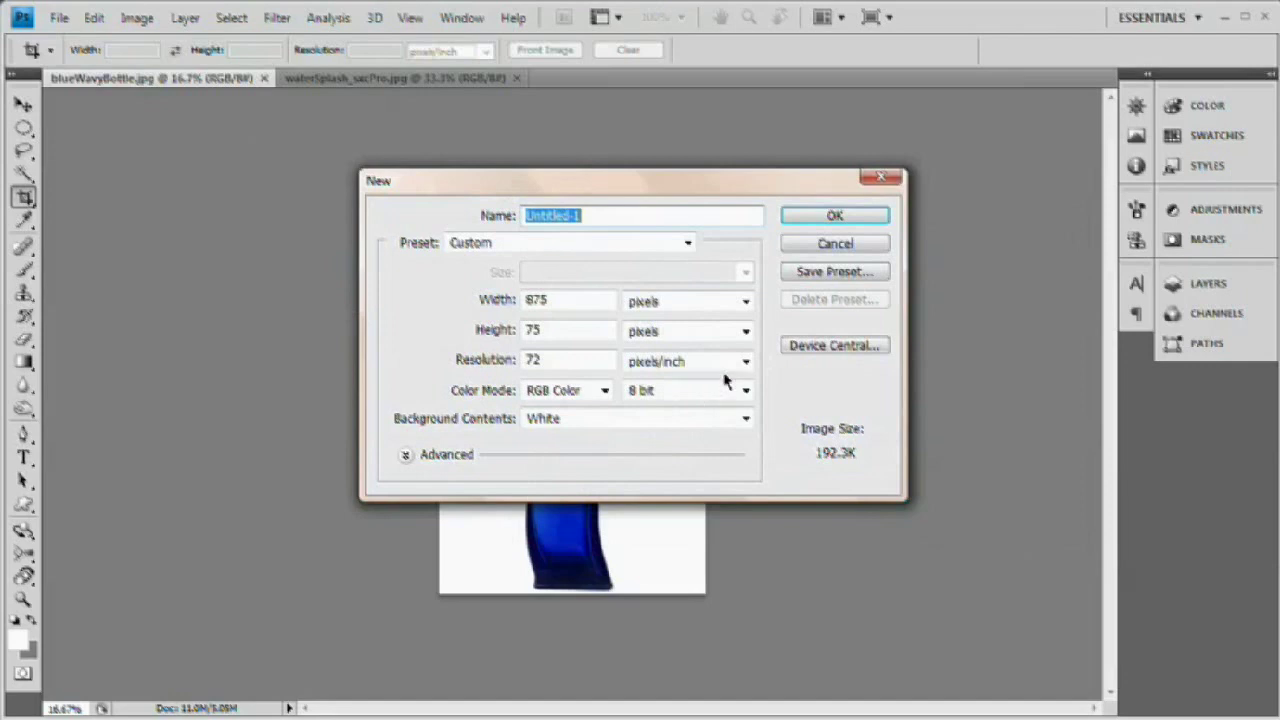
double_click(532, 304)
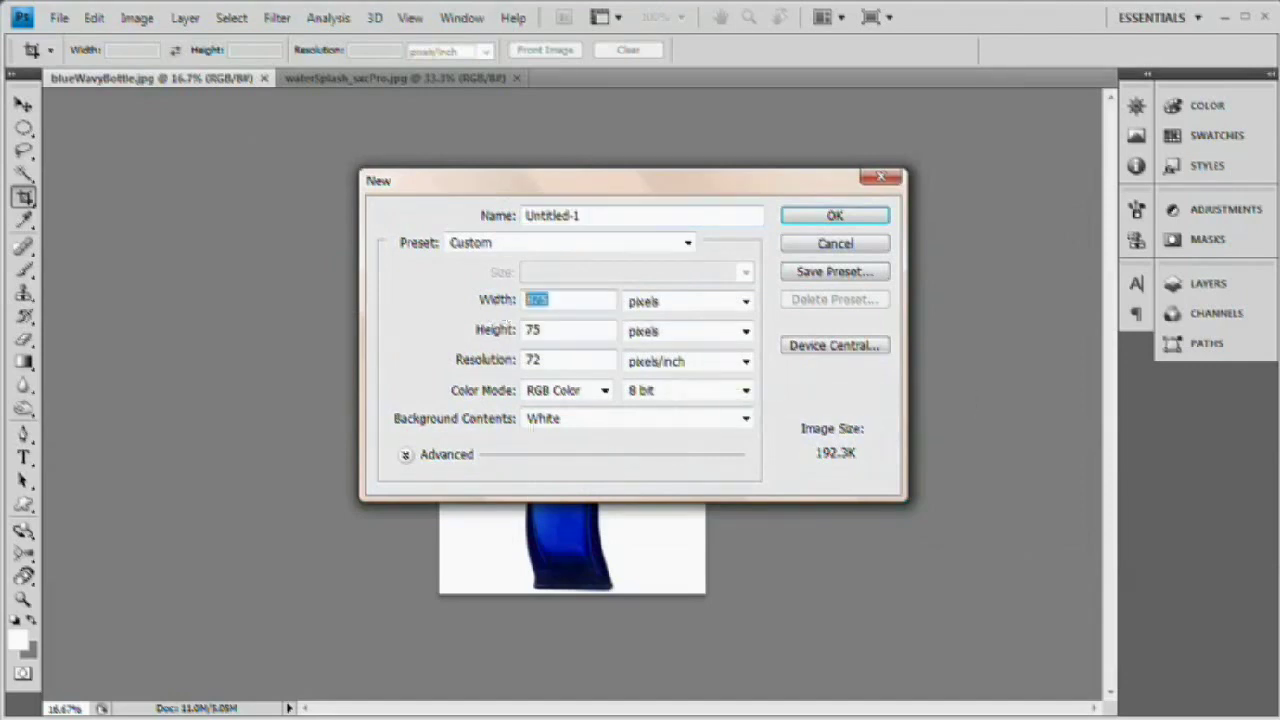
text(740)
double_click(532, 331)
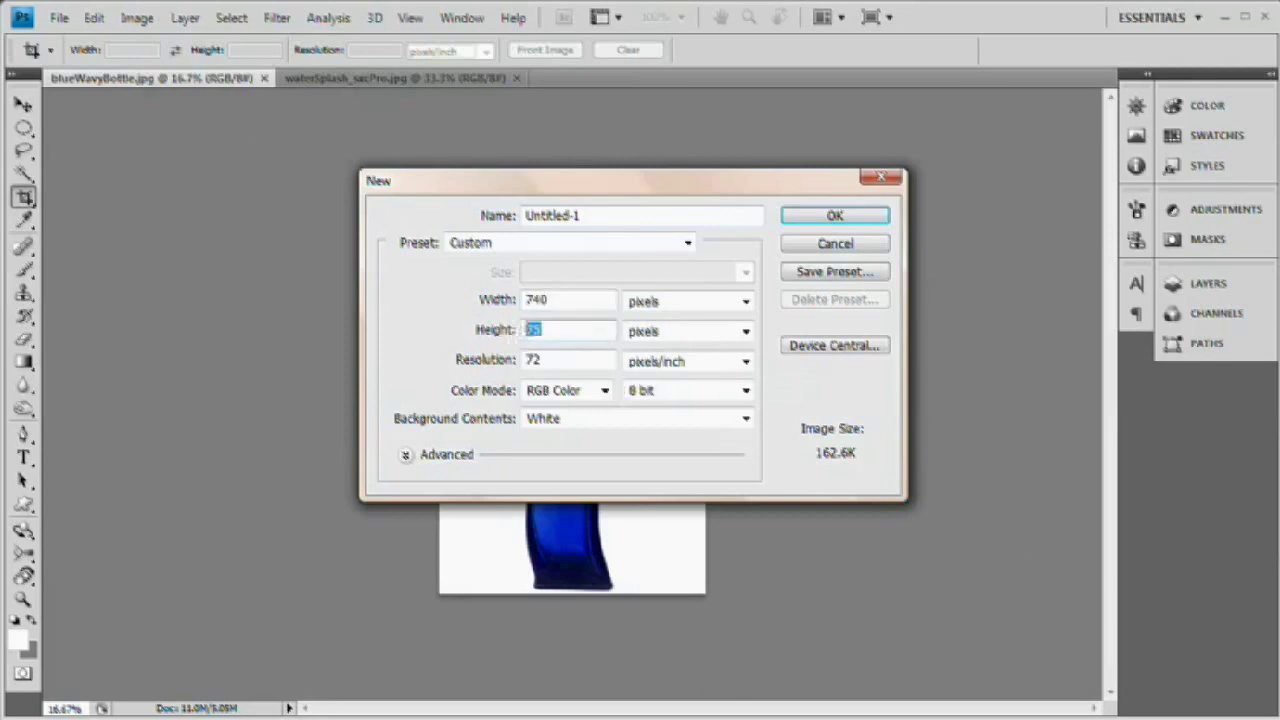
text(420)
key(Tab)
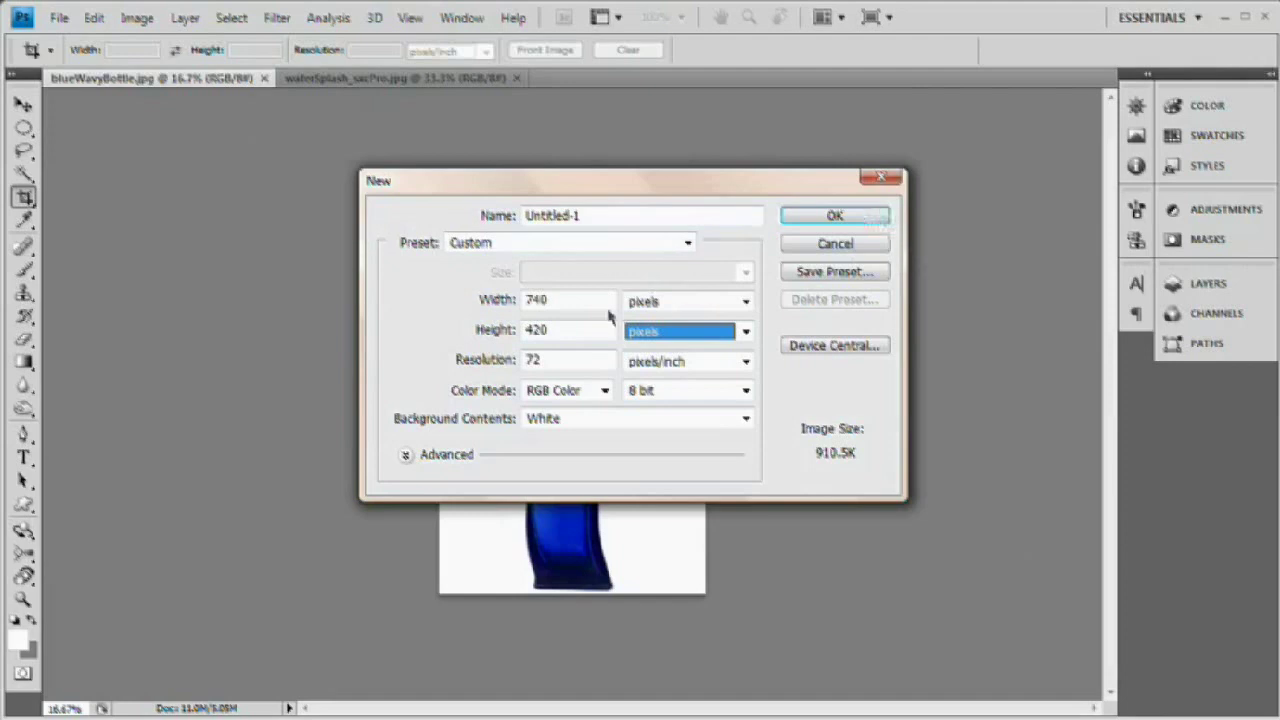
click(858, 220)
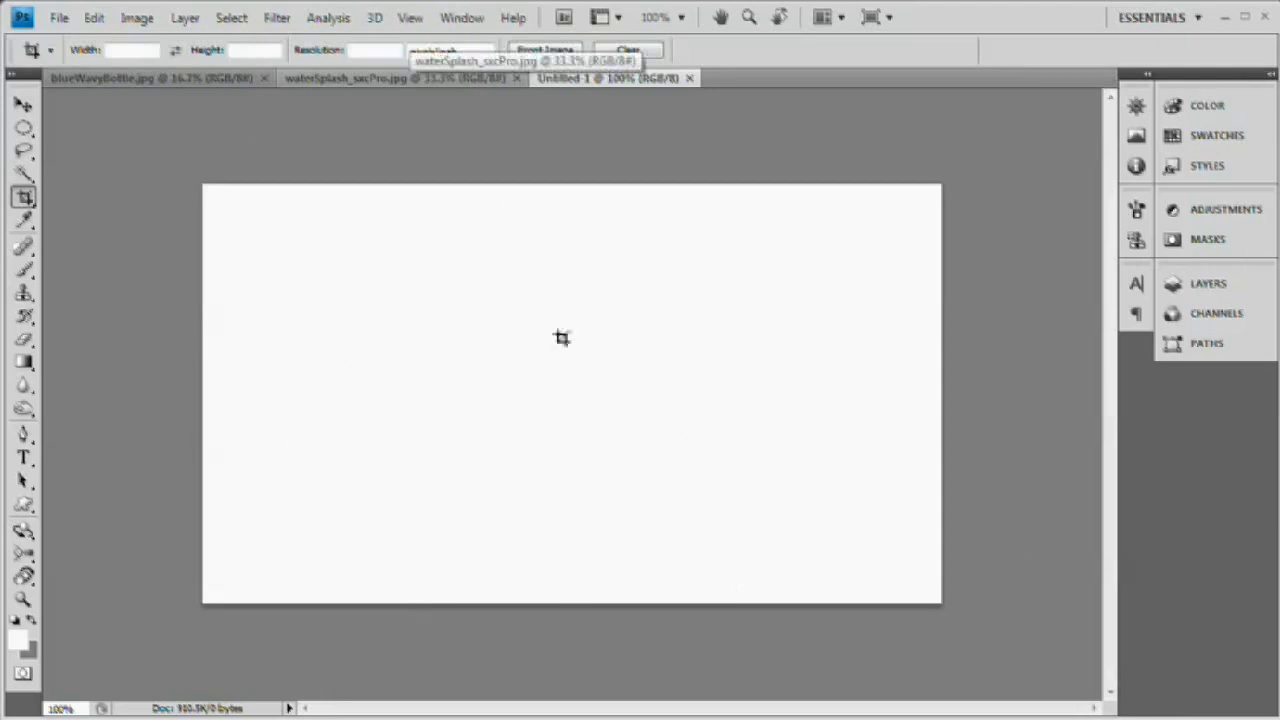
Step: Resize the blueWavyBottle.jpg image to a height of 800 pixels with proportions constrained, and activate the Move tool
click(114, 78)
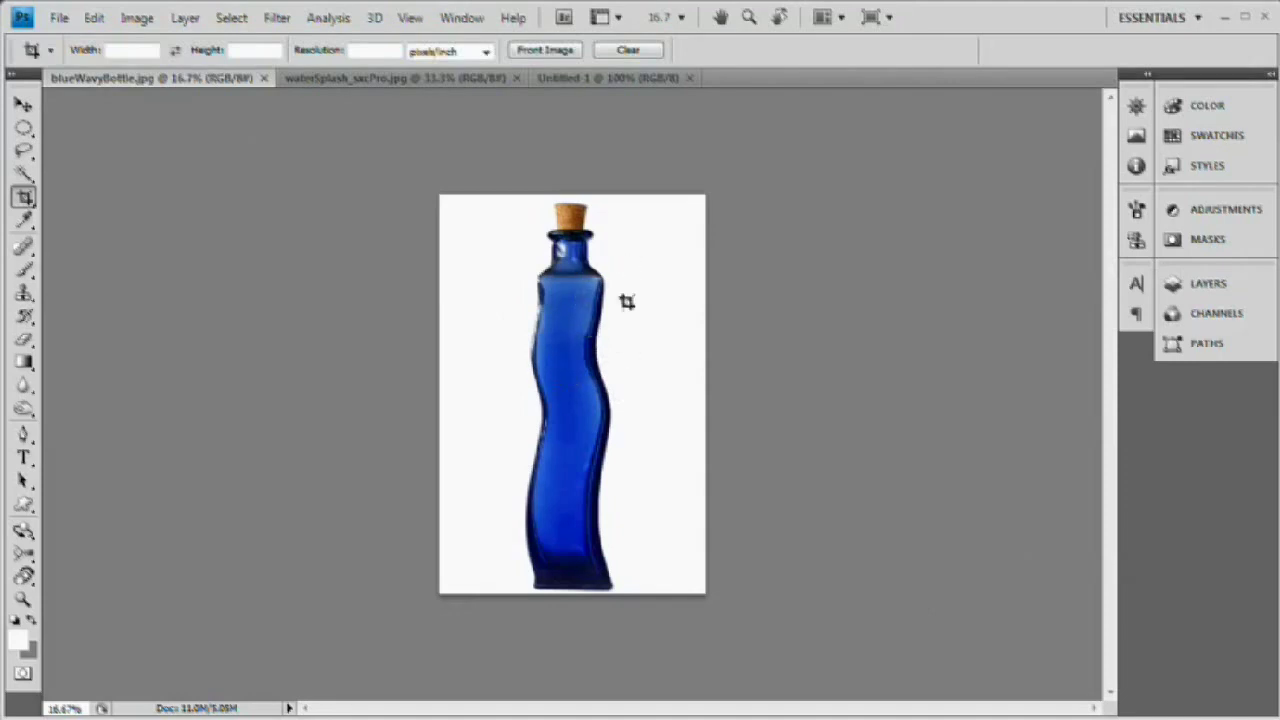
click(55, 709)
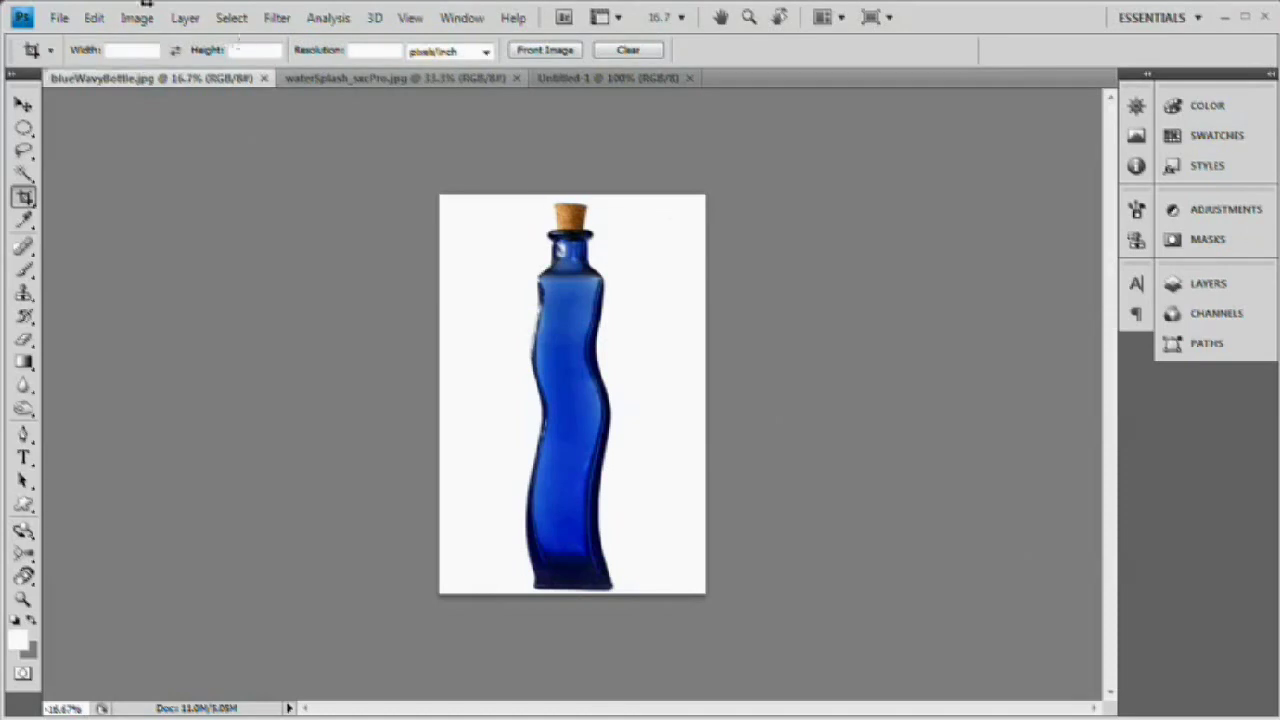
click(135, 24)
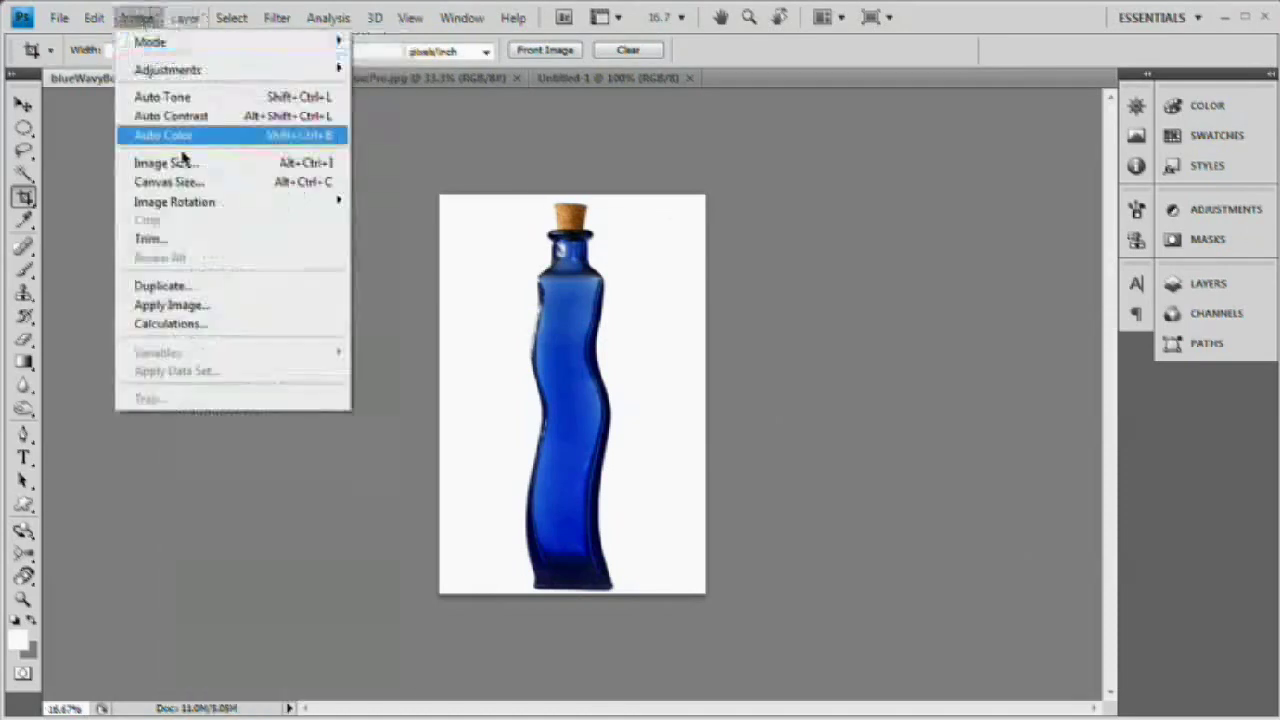
click(187, 170)
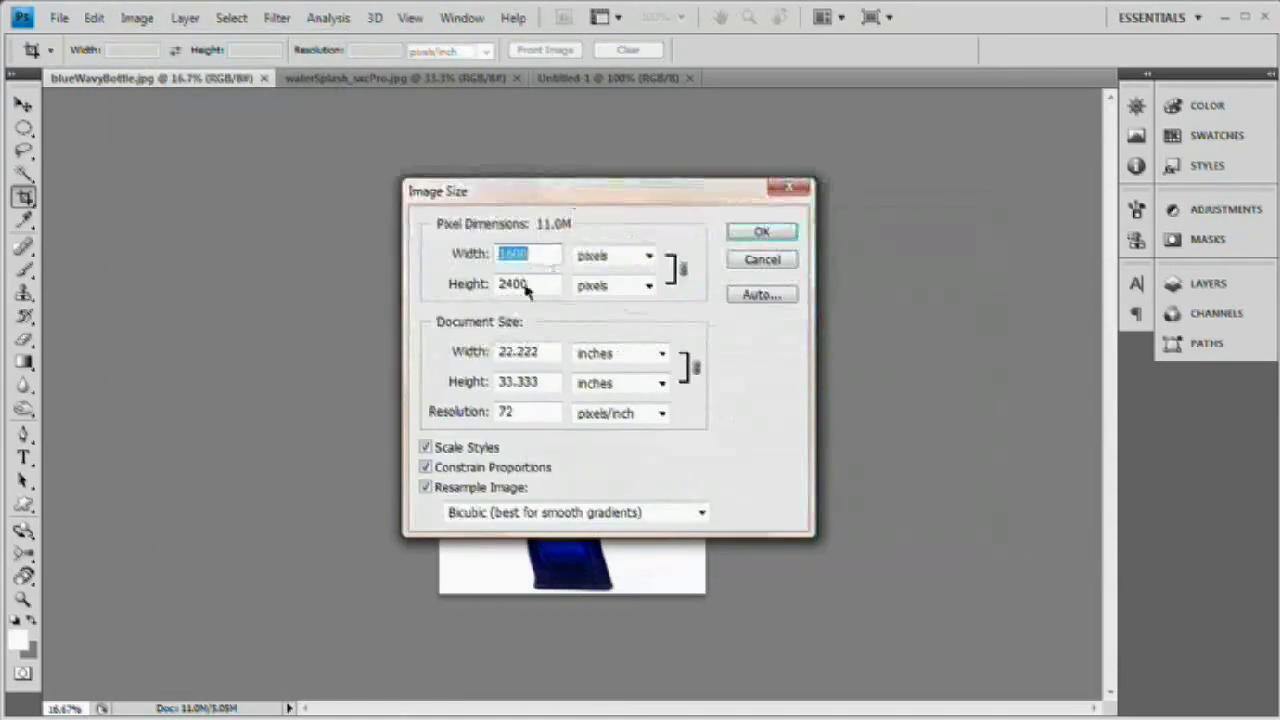
key(Tab)
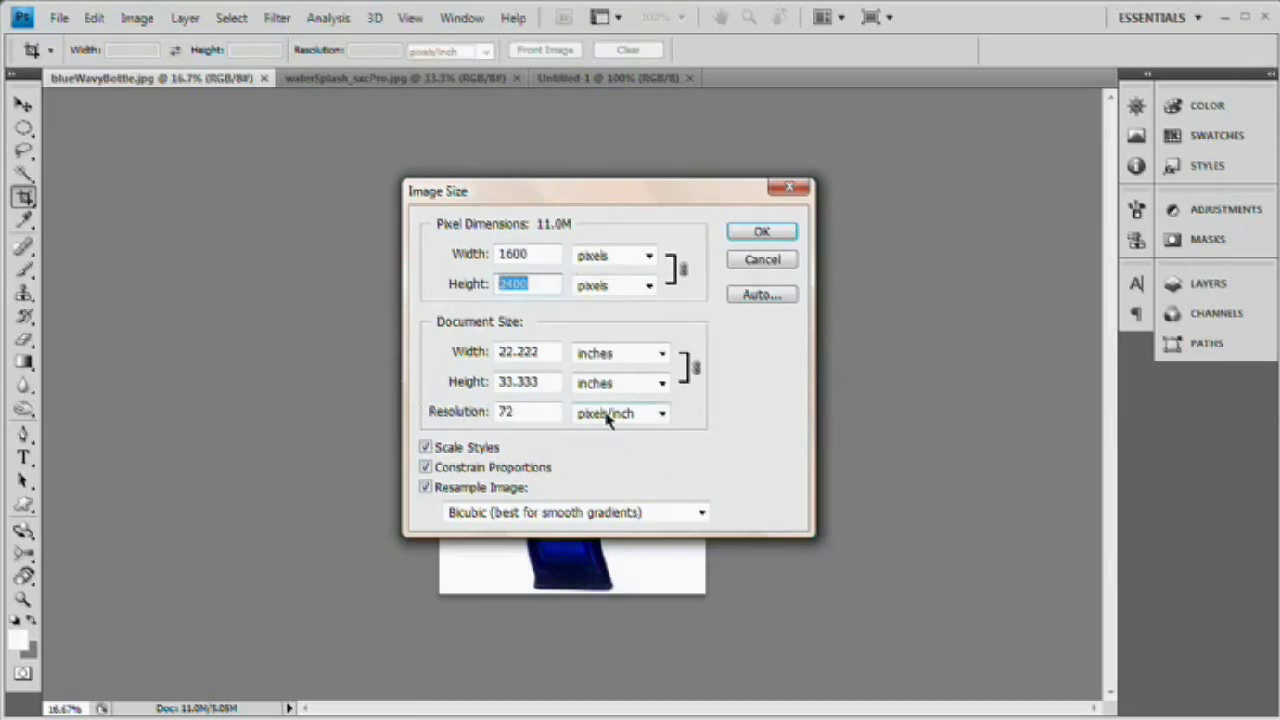
text(800)
key(Return)
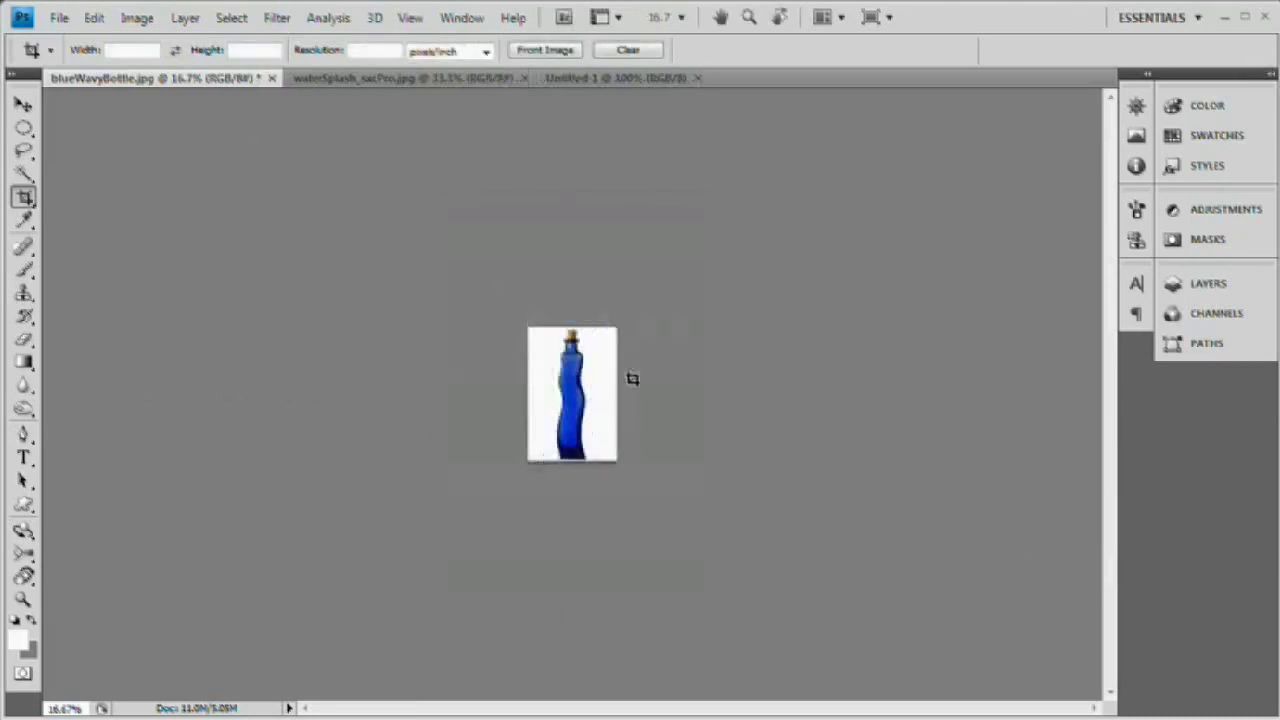
key(ctrl+1)
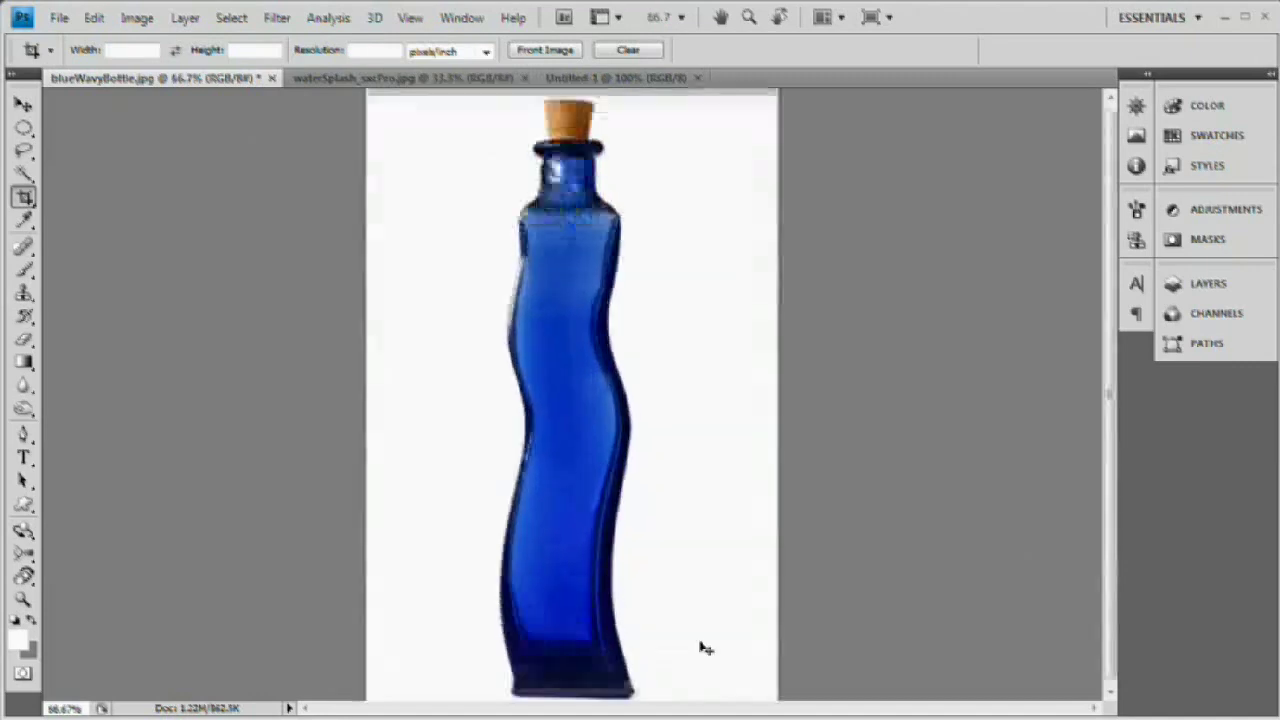
drag(615, 323, 609, 466)
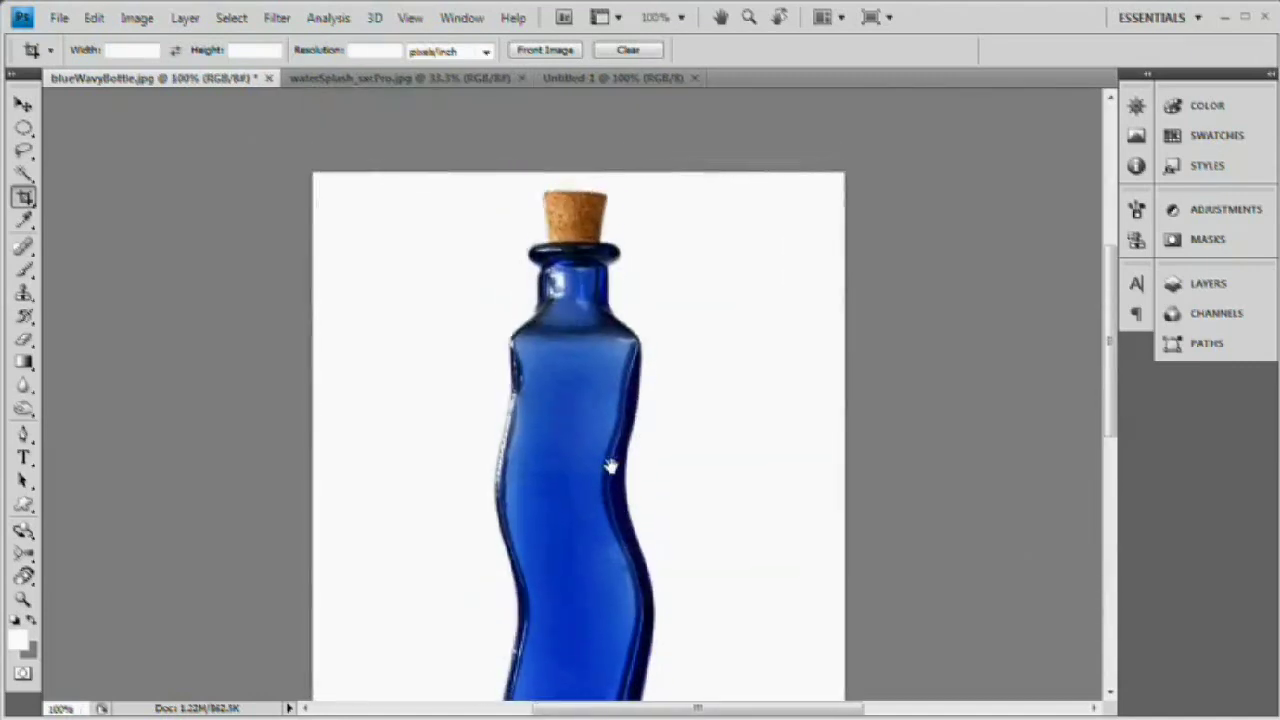
key(v)
drag(624, 412, 626, 363)
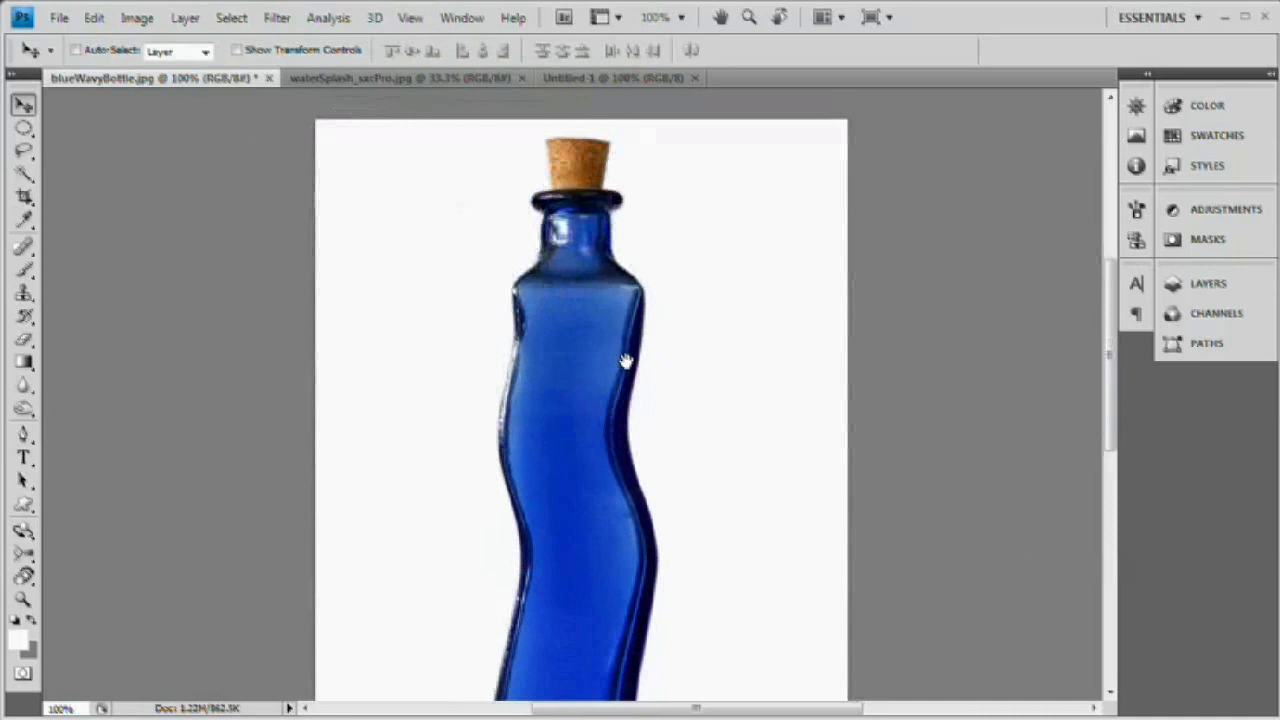
Step: Resize the waterSplash_sxcPro.jpg image to 875 pixels high with proportions constrained
click(420, 80)
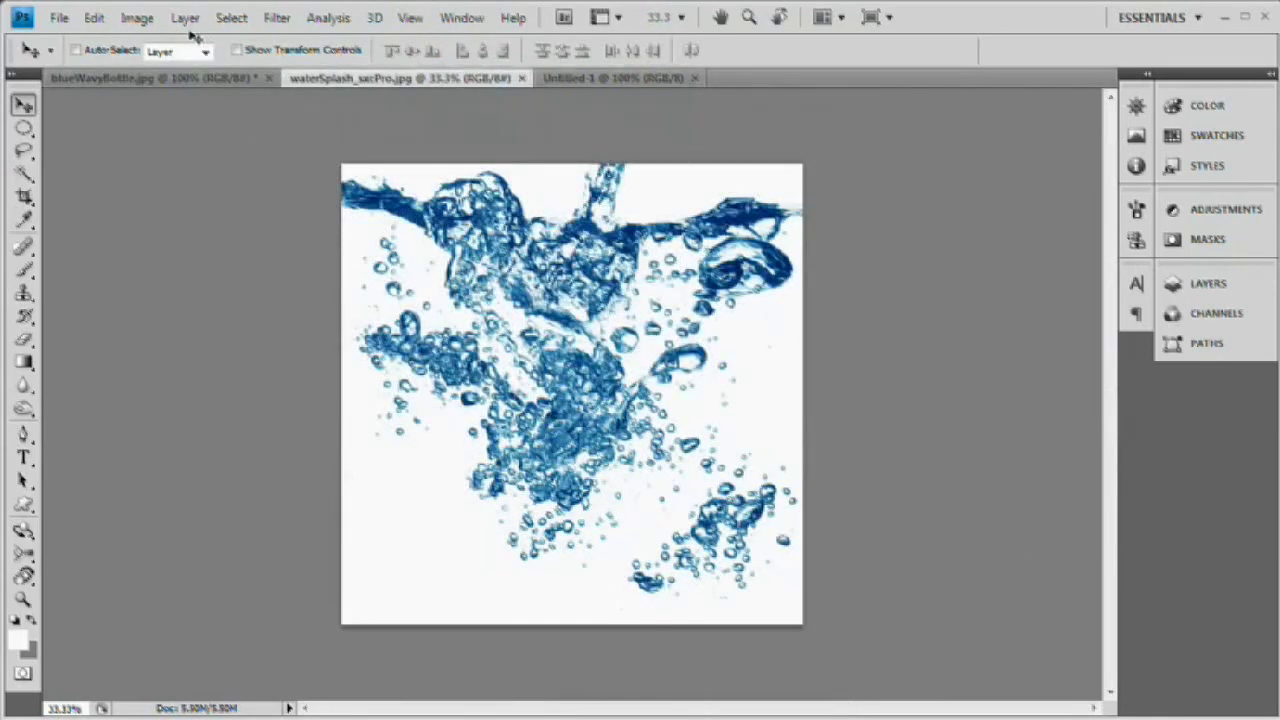
click(137, 17)
click(210, 174)
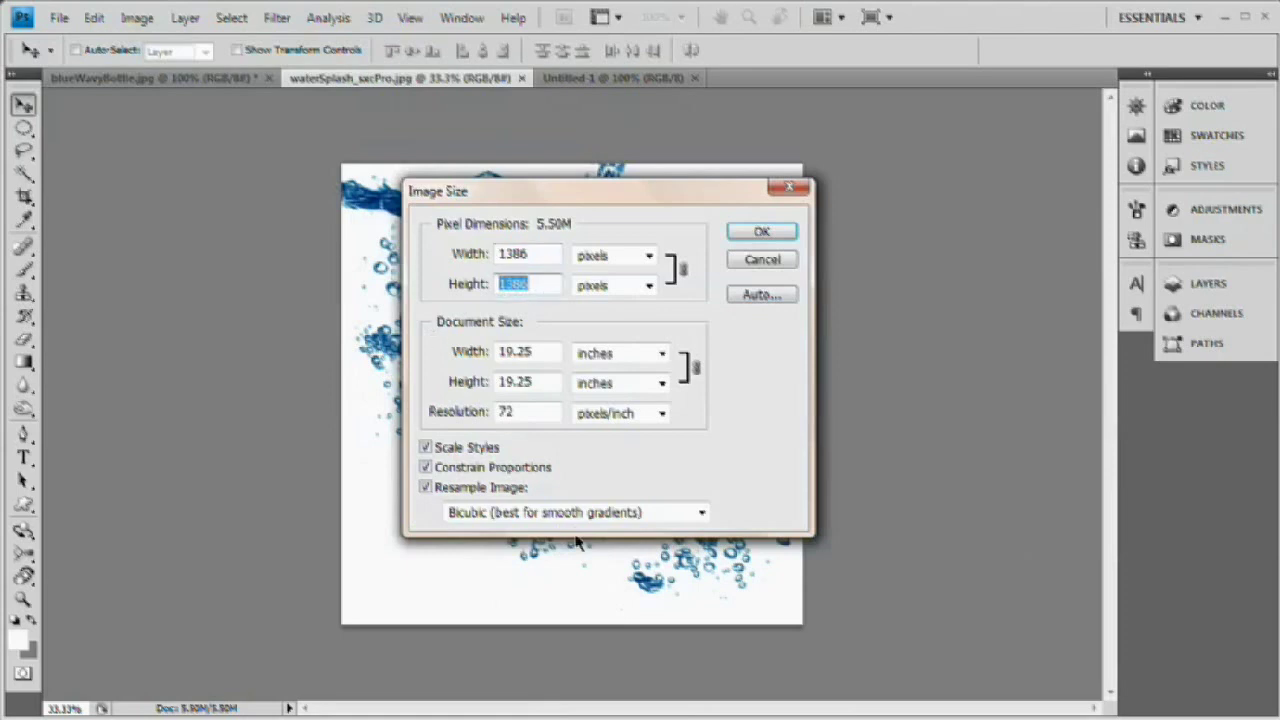
text(875)
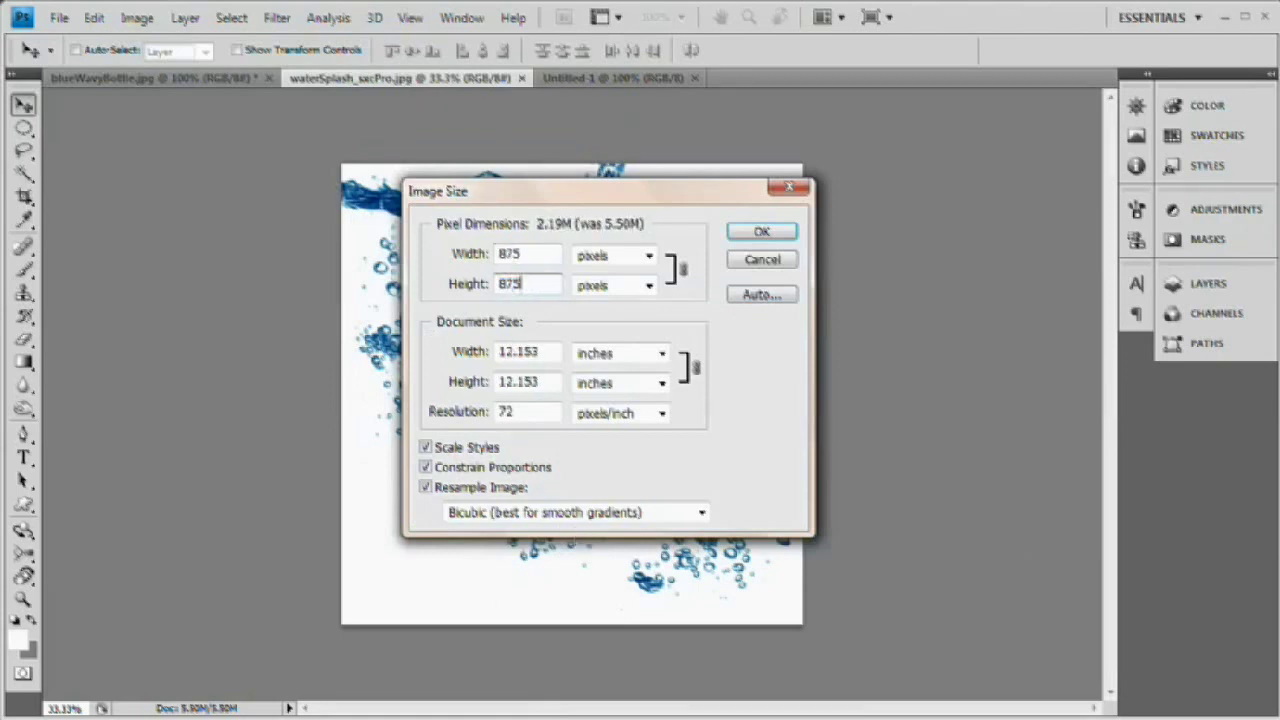
key(Return)
key(ctrl+alt+0)
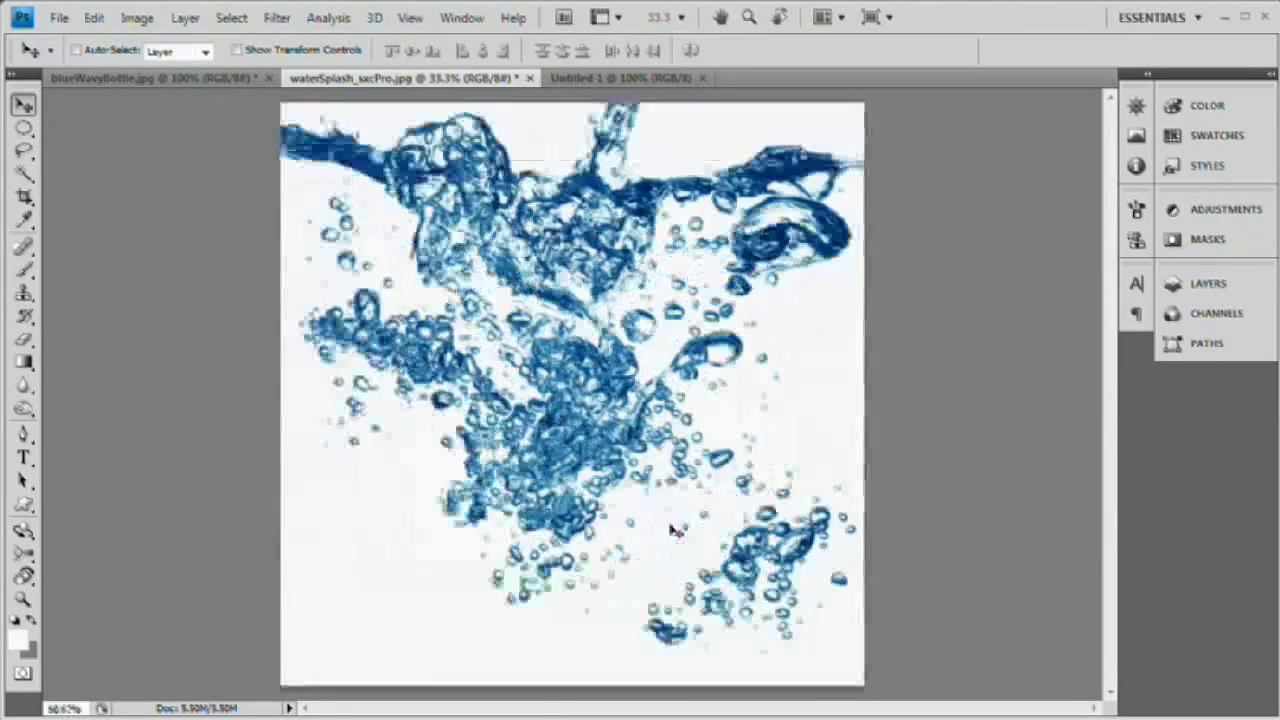
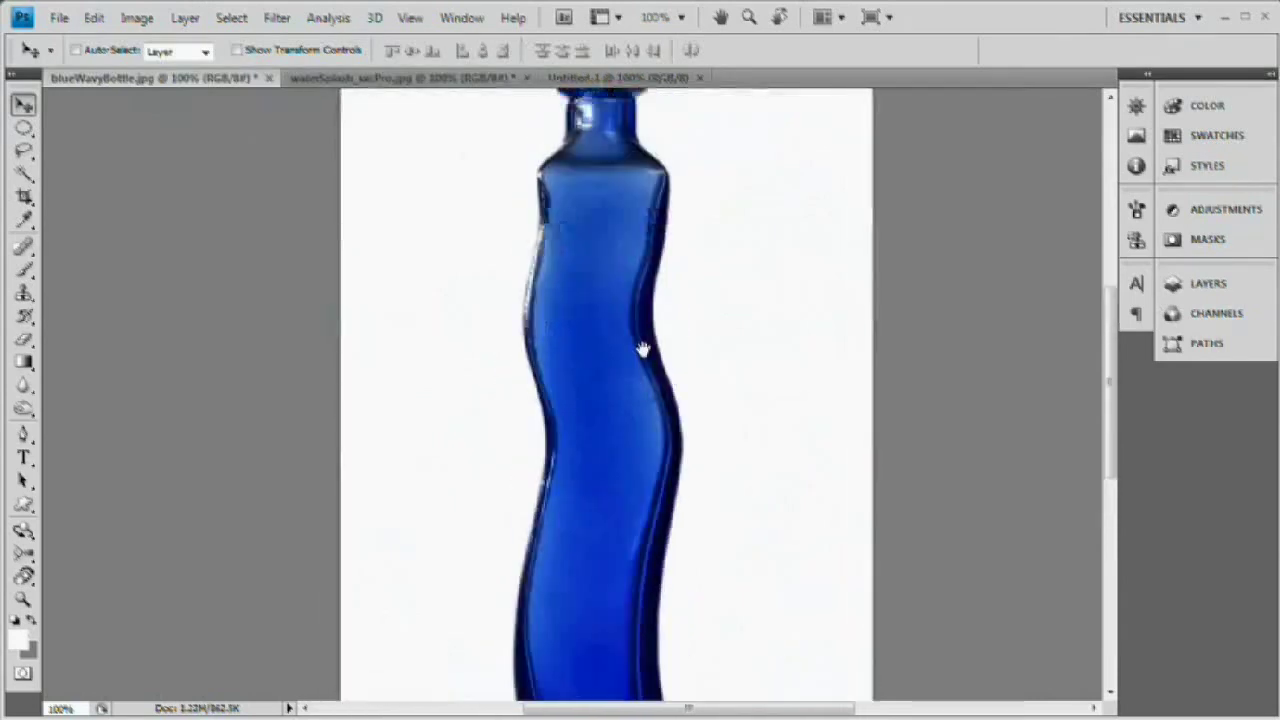
Step: With the bottle image active, expand the collapsed panel dock to show the full Adjustments and Layers panels
key(ctrl+minus)
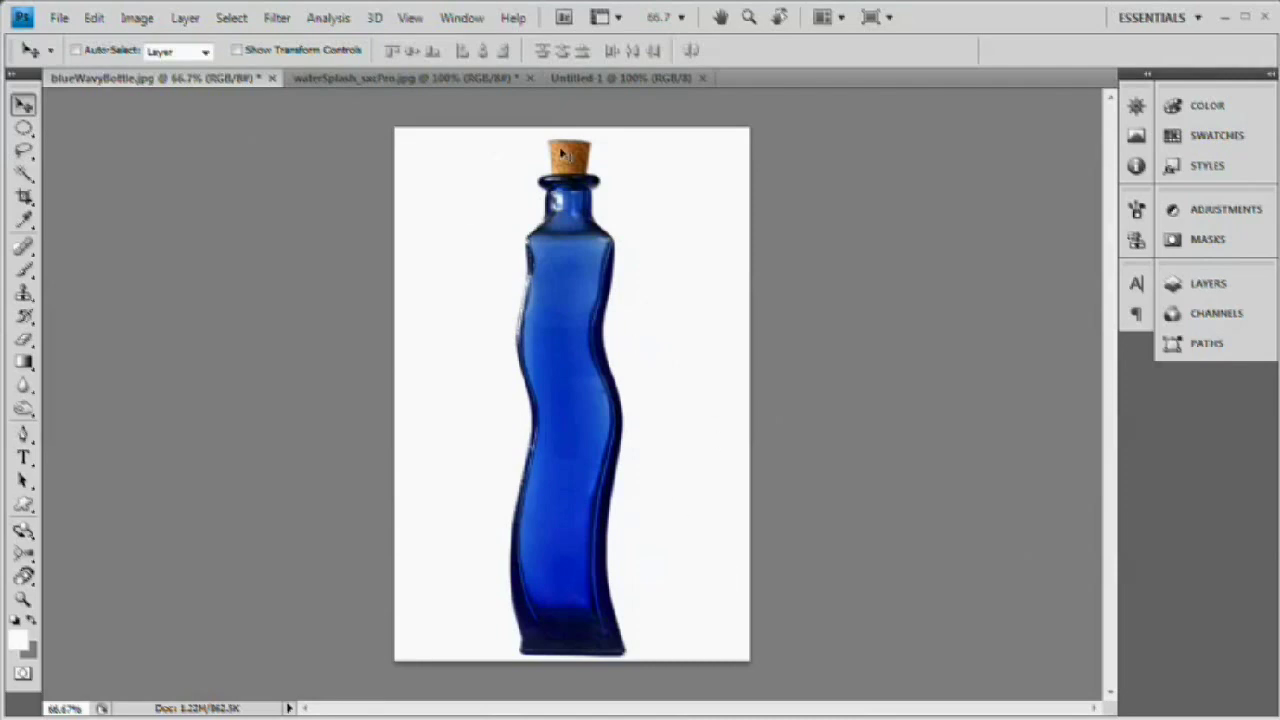
click(1272, 76)
drag(880, 298, 1040, 298)
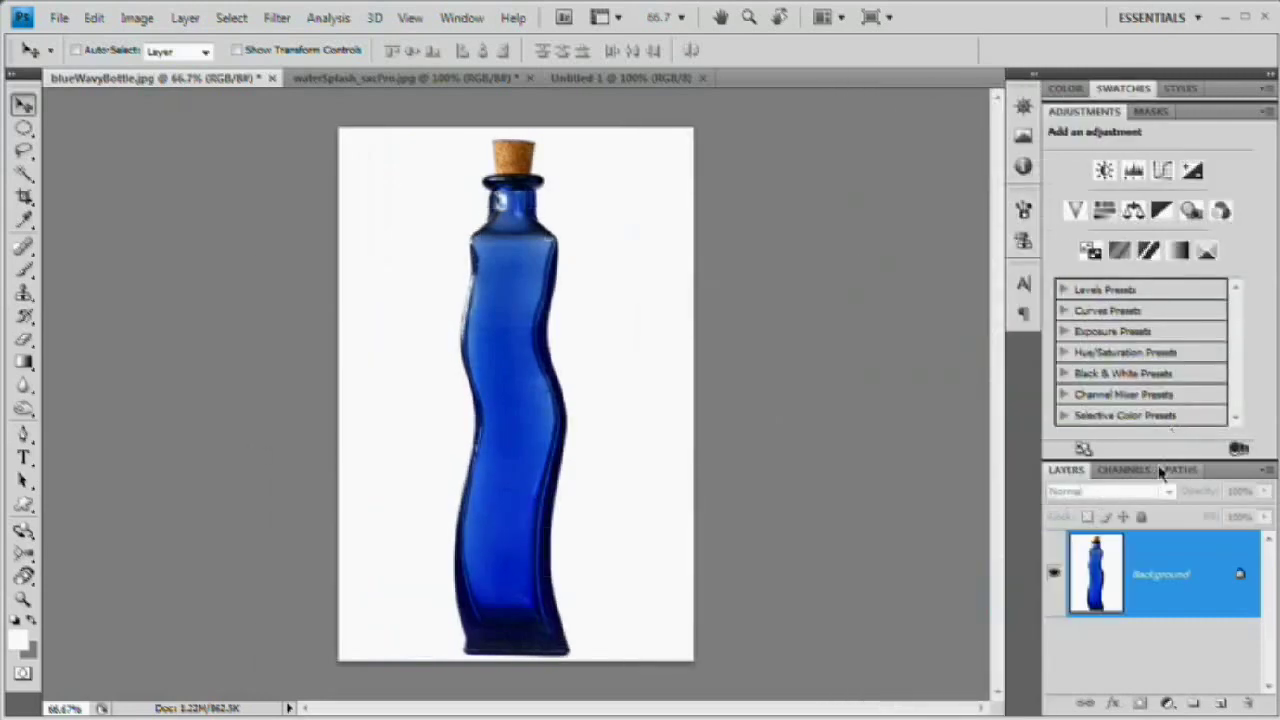
Step: Compare the bottle image's Red, Green and Blue channels one at a time and return to the composite RGB view
double_click(1084, 113)
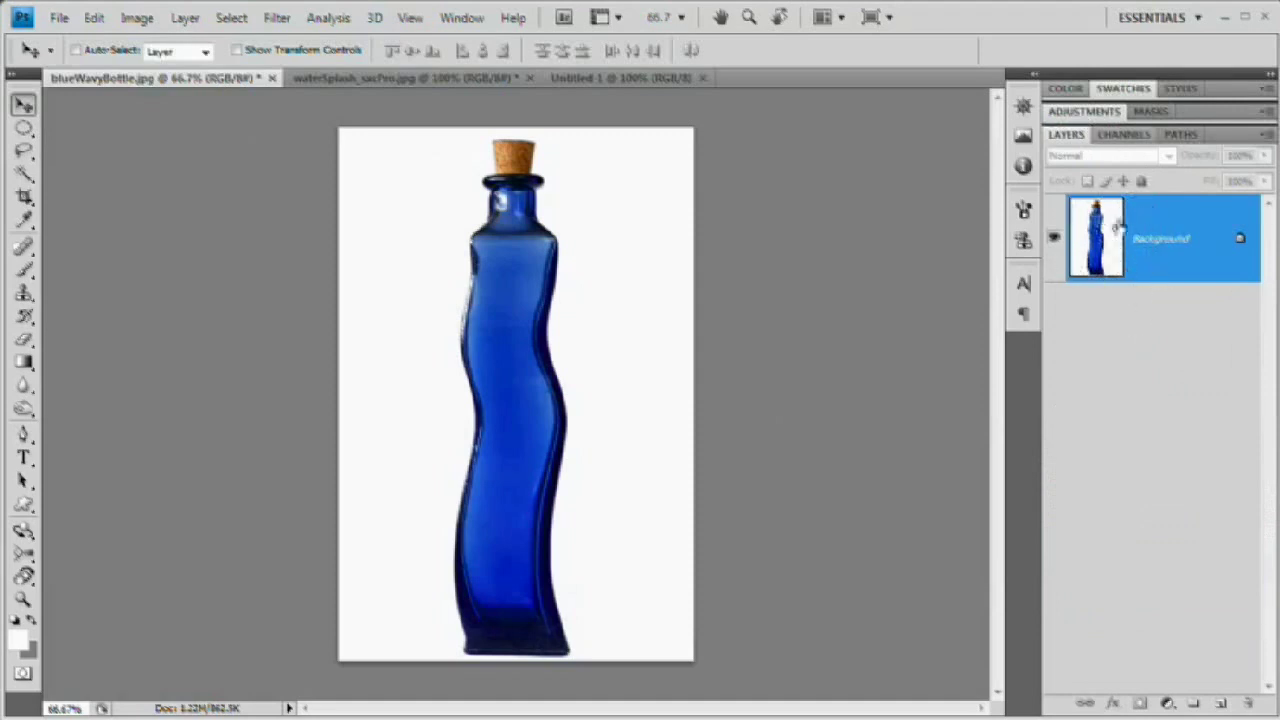
click(1121, 137)
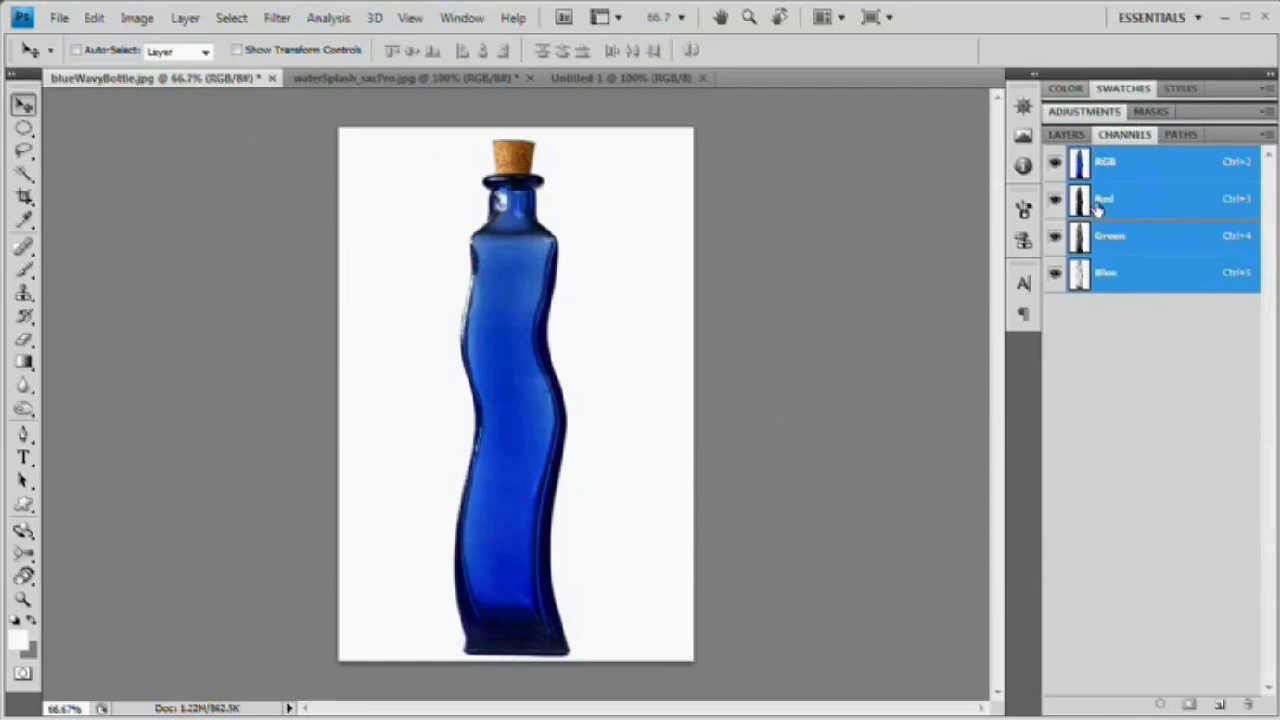
click(1132, 212)
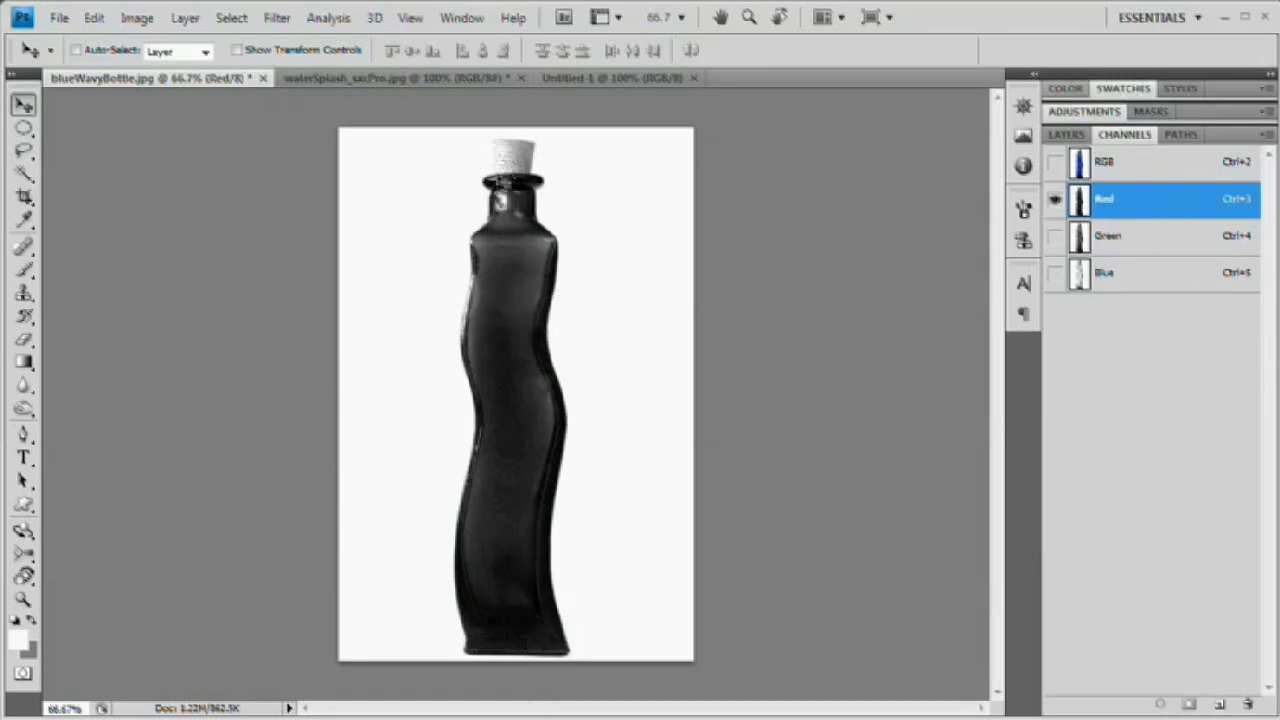
click(1125, 234)
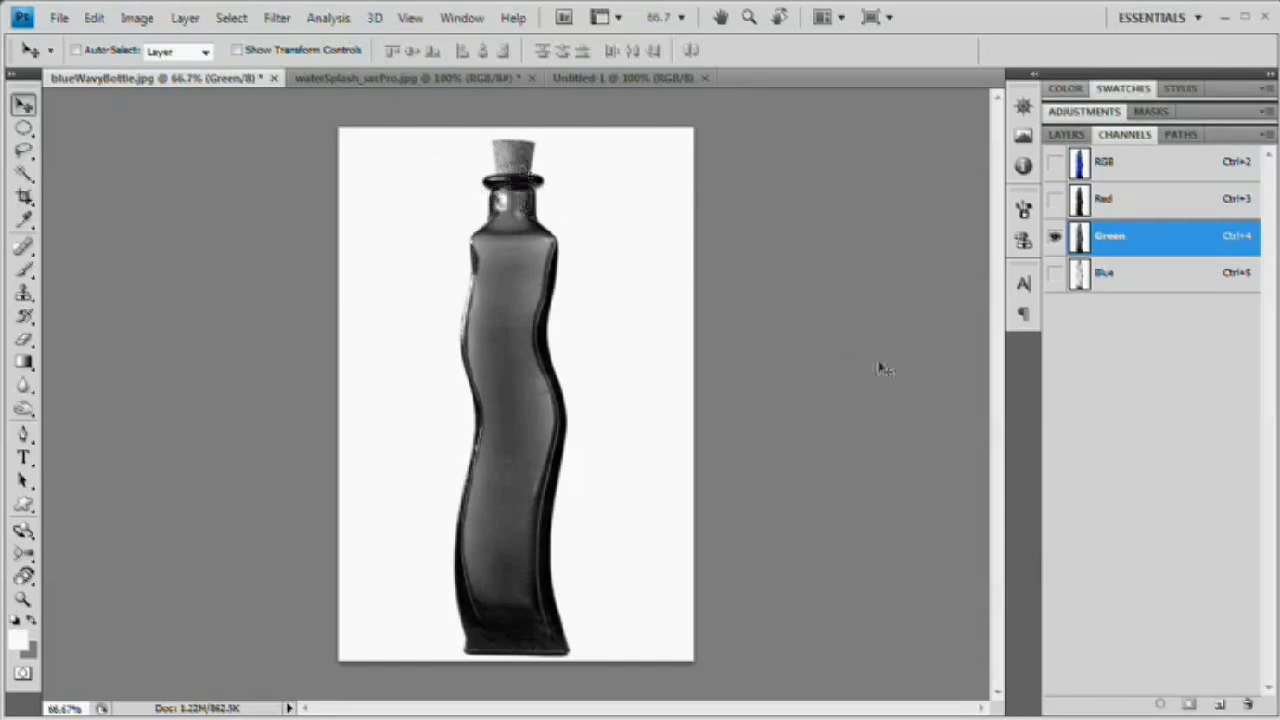
click(1103, 275)
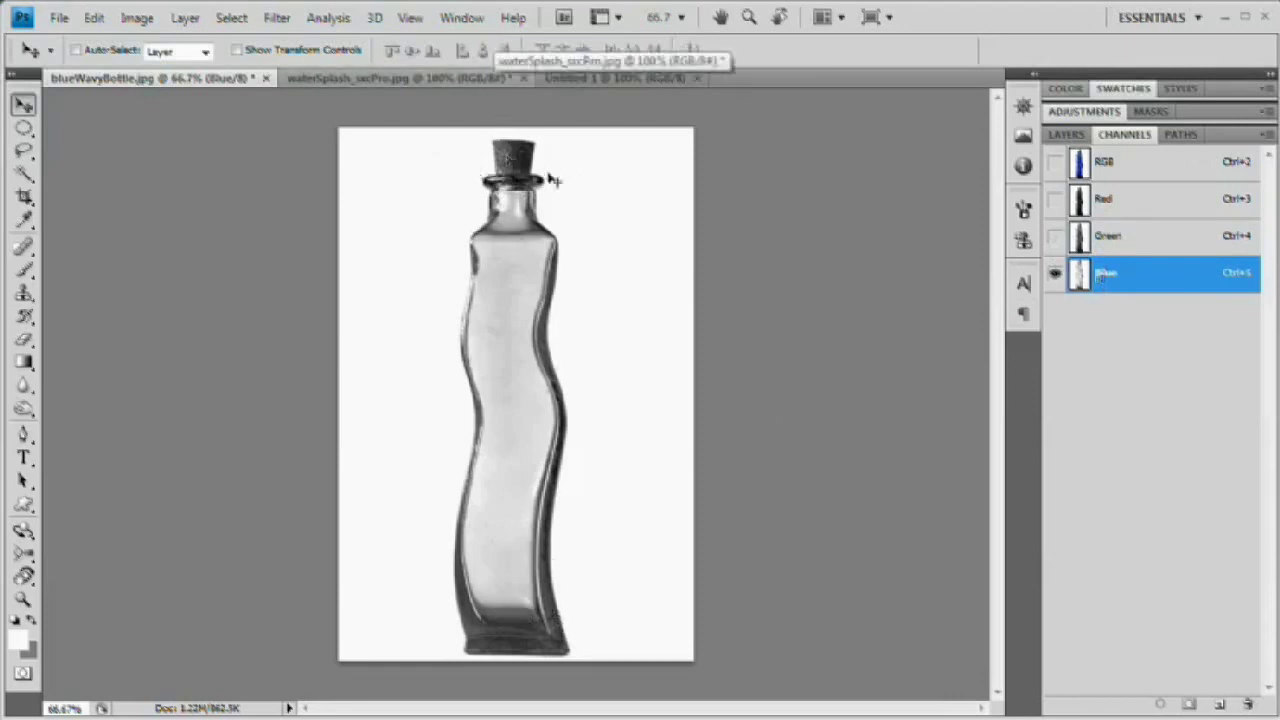
click(1123, 247)
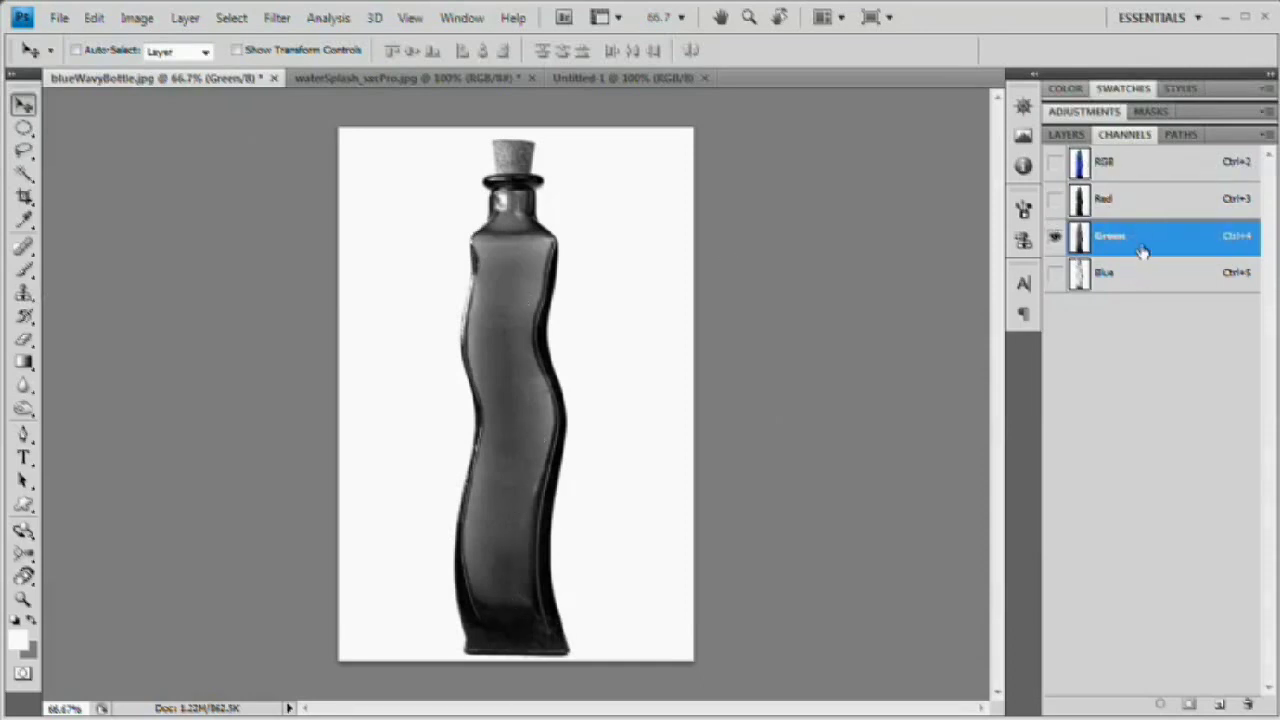
click(1056, 164)
click(1105, 165)
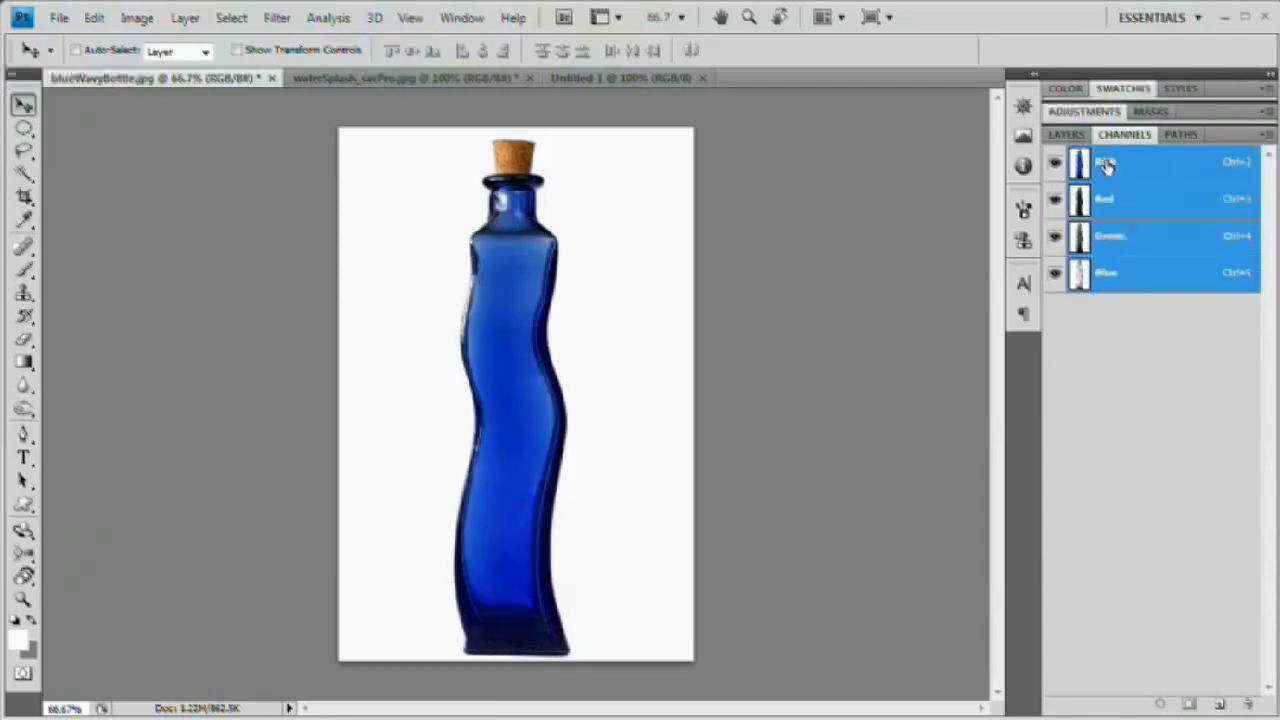
Step: Load the Green channel as a selection in the bottle image and invert it to select the bottle
ctrl+click(1080, 240)
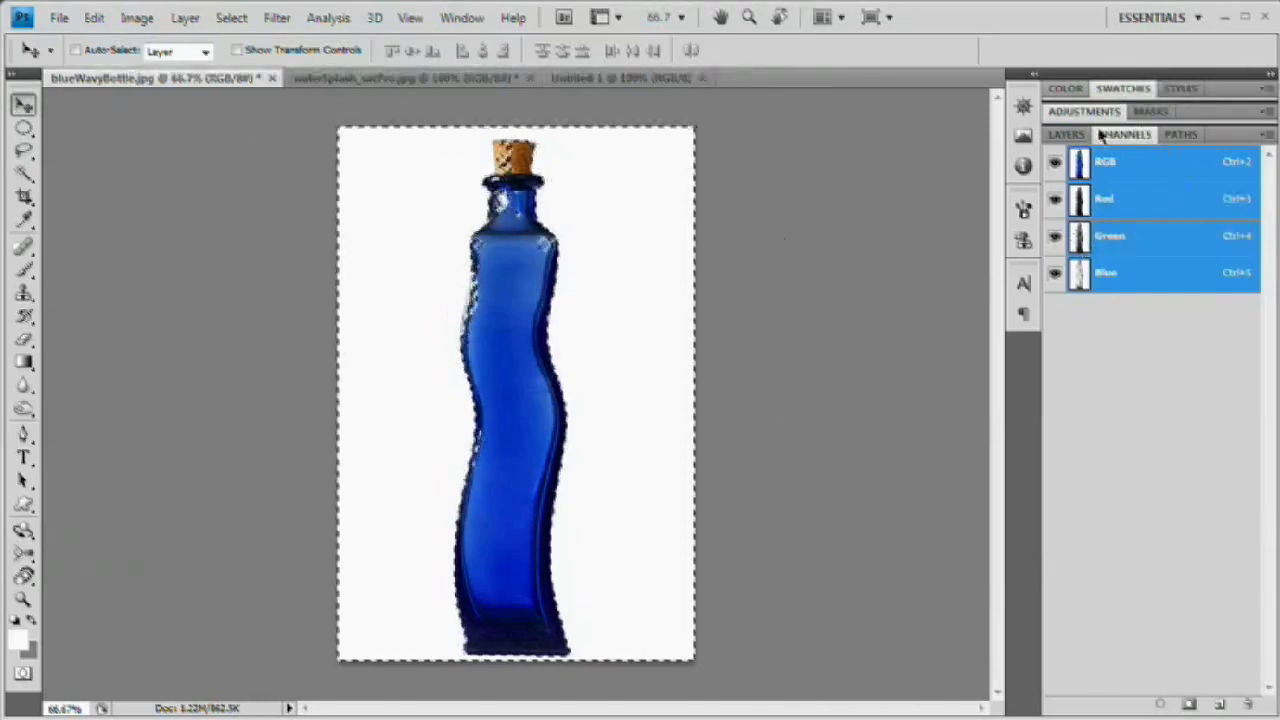
click(1066, 135)
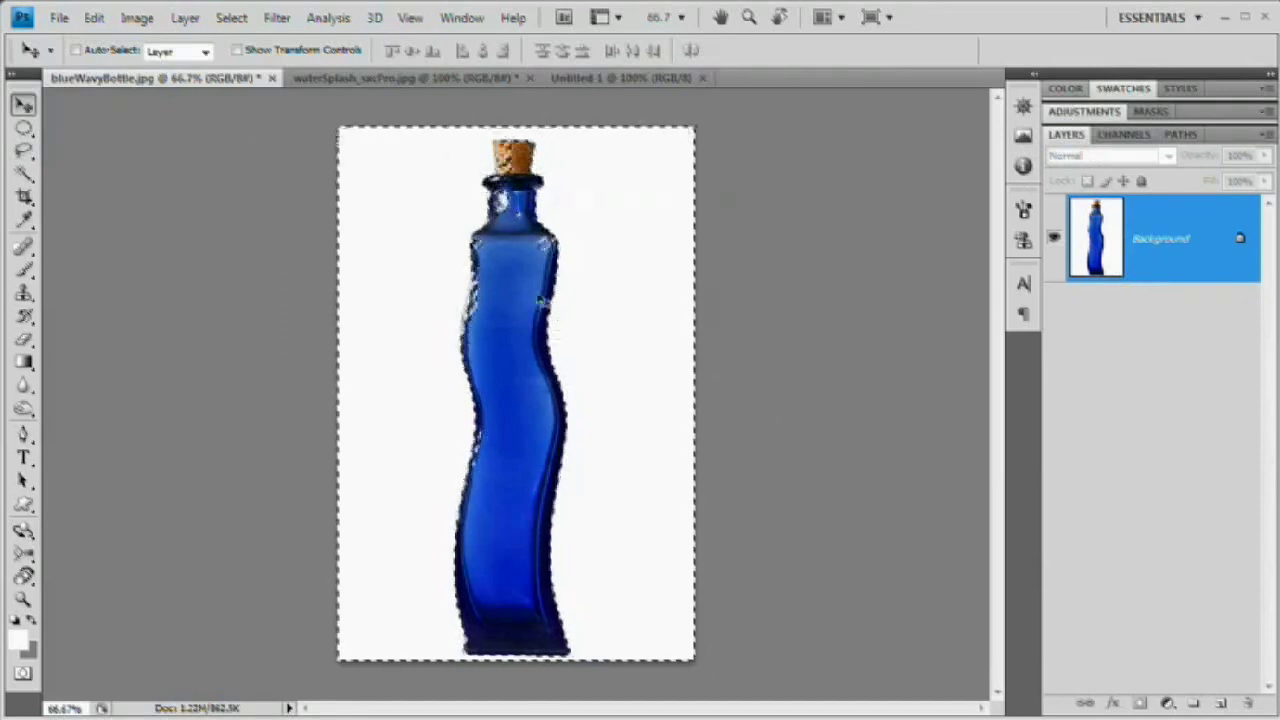
click(1124, 134)
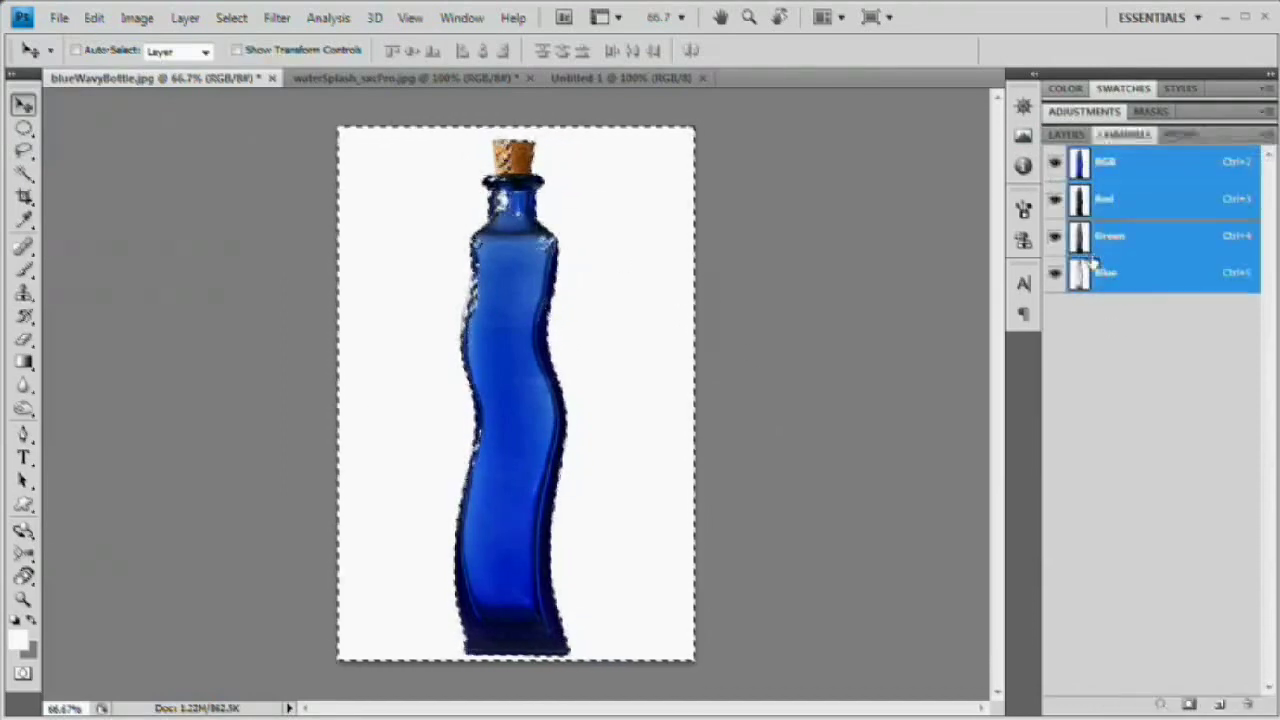
click(1066, 135)
click(240, 17)
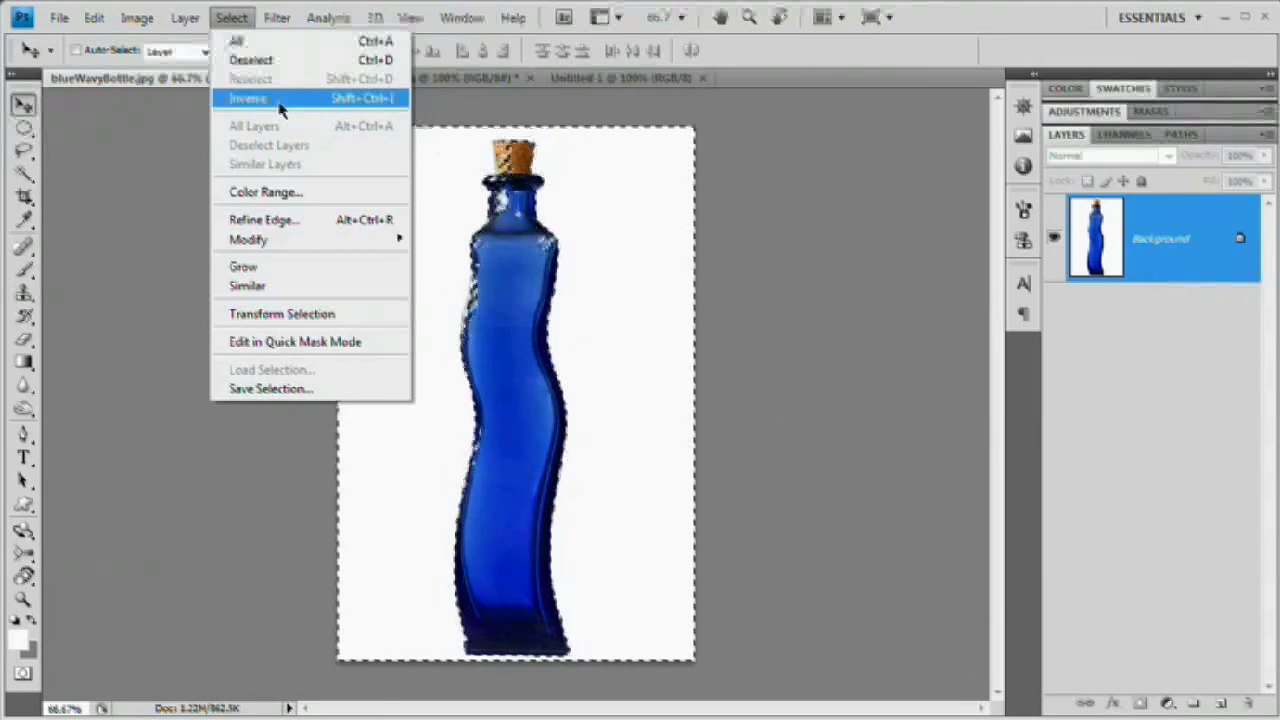
click(281, 100)
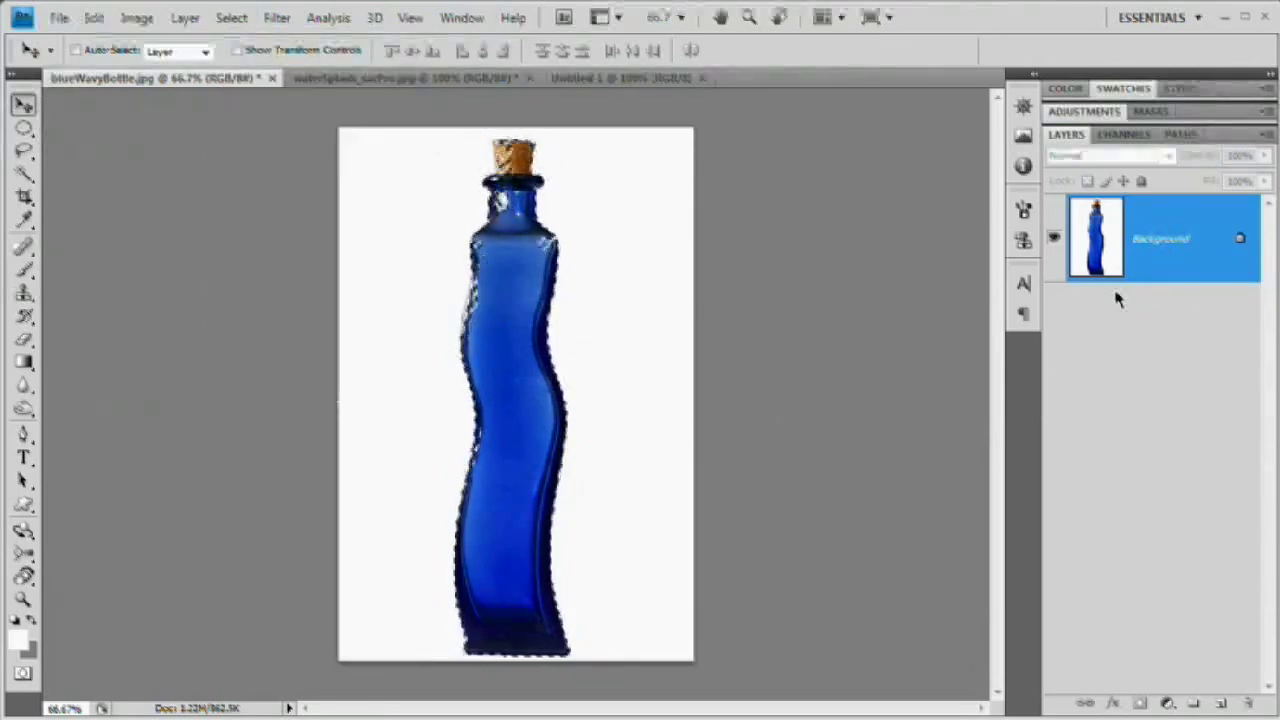
Step: Copy the selected bottle pixels to a new layer and hide the Background layer
key(ctrl+j)
key(ctrl+j)
drag(1143, 237, 1248, 703)
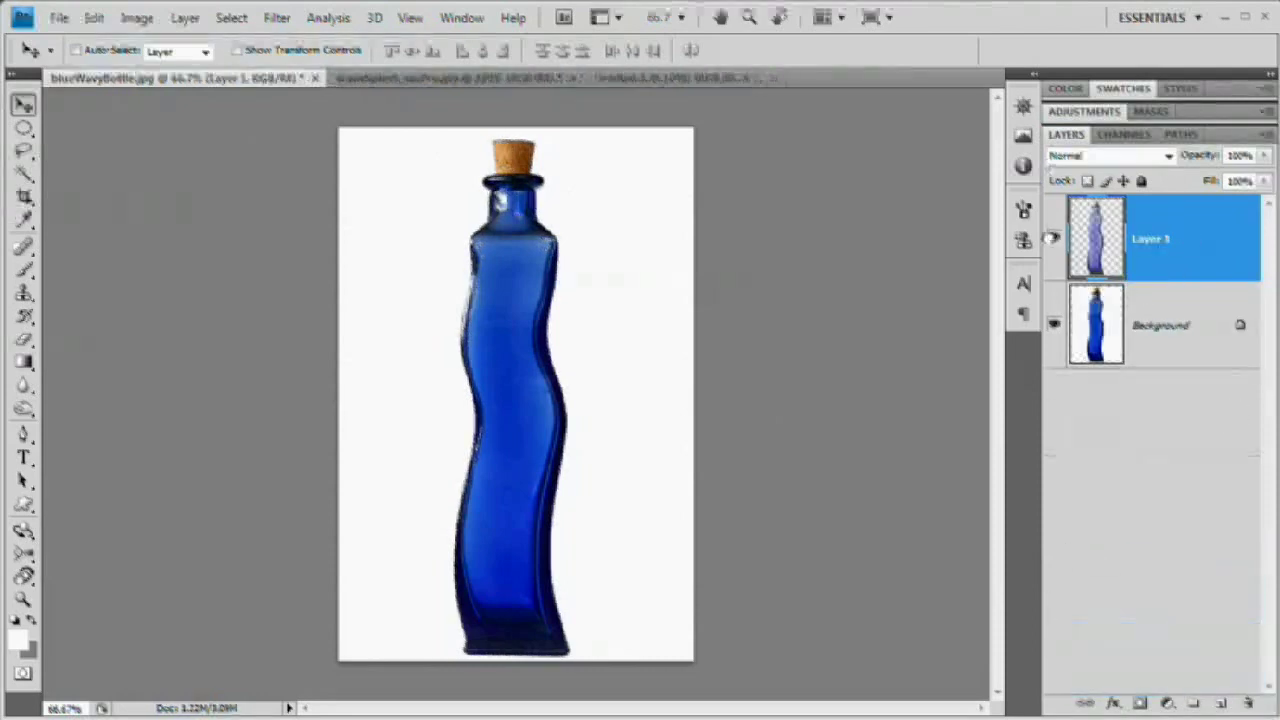
click(1055, 325)
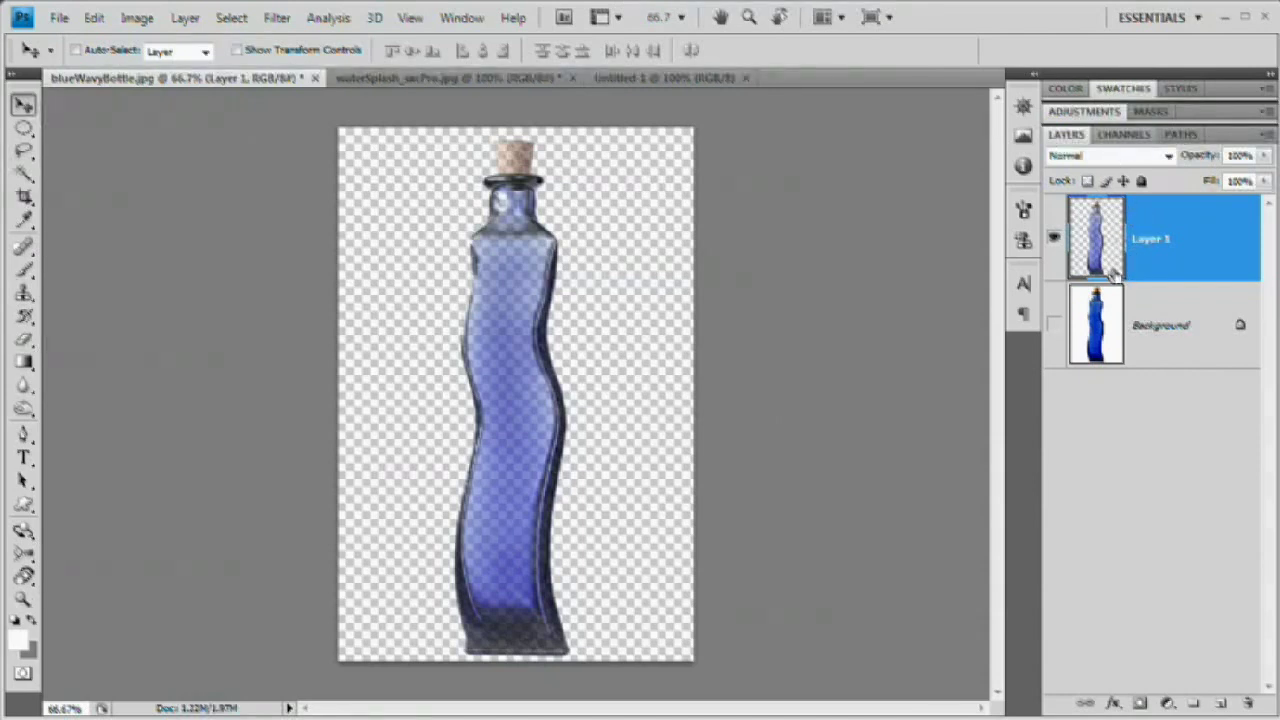
Step: Duplicate the semi-transparent bottle layer twice and merge the three bottle layers into one
key(ctrl+j)
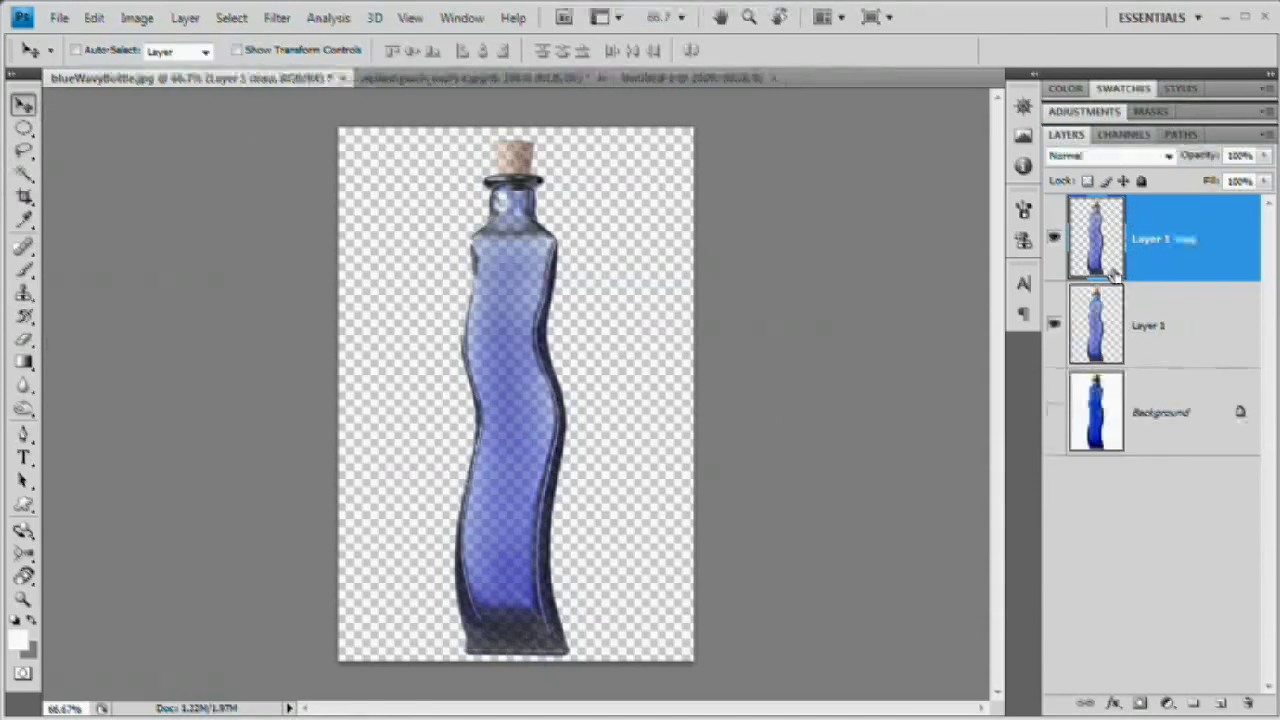
key(ctrl+j)
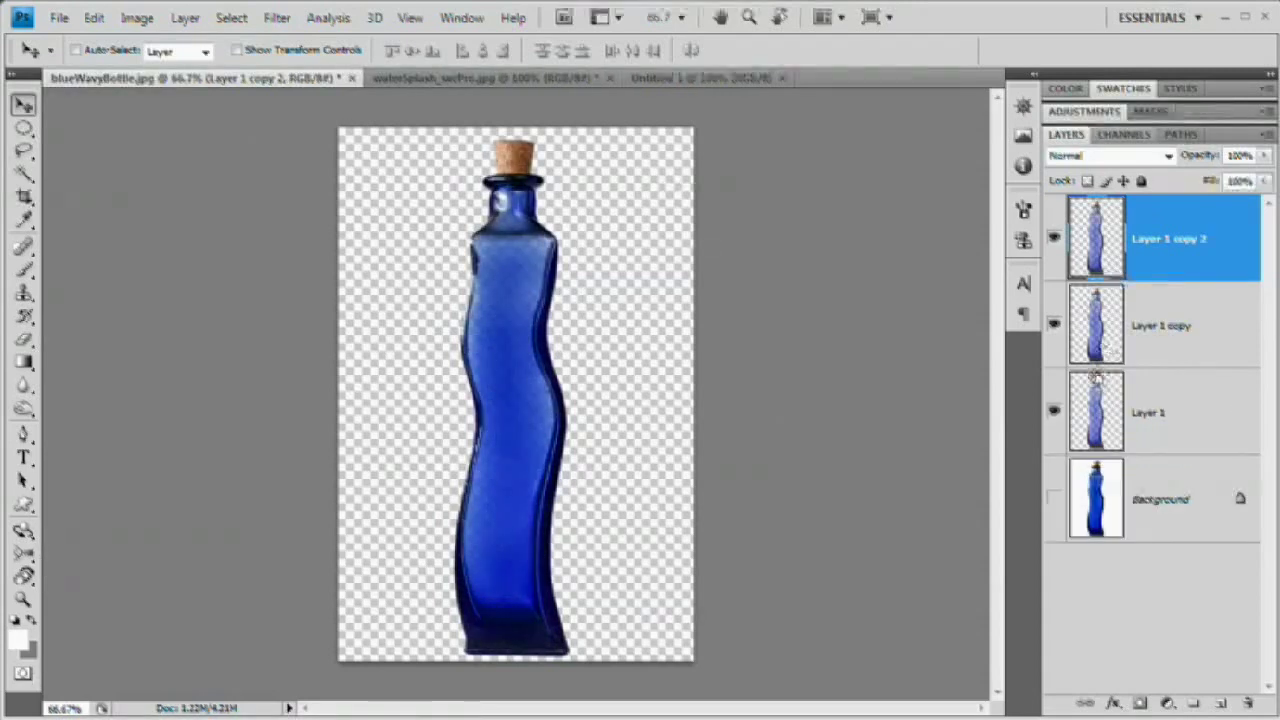
key(Delete)
key(Delete)
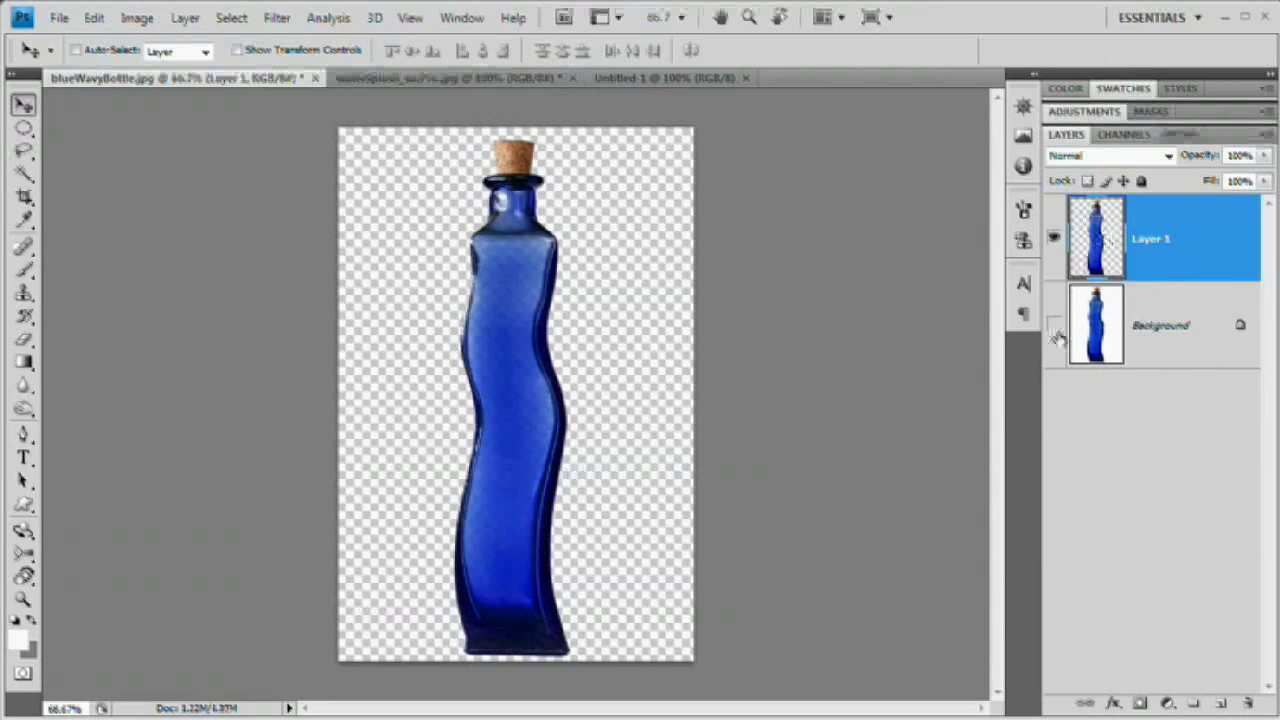
Step: Examine the cork and neck of the extracted bottle up close, and return to viewing the whole bottle
key(z)
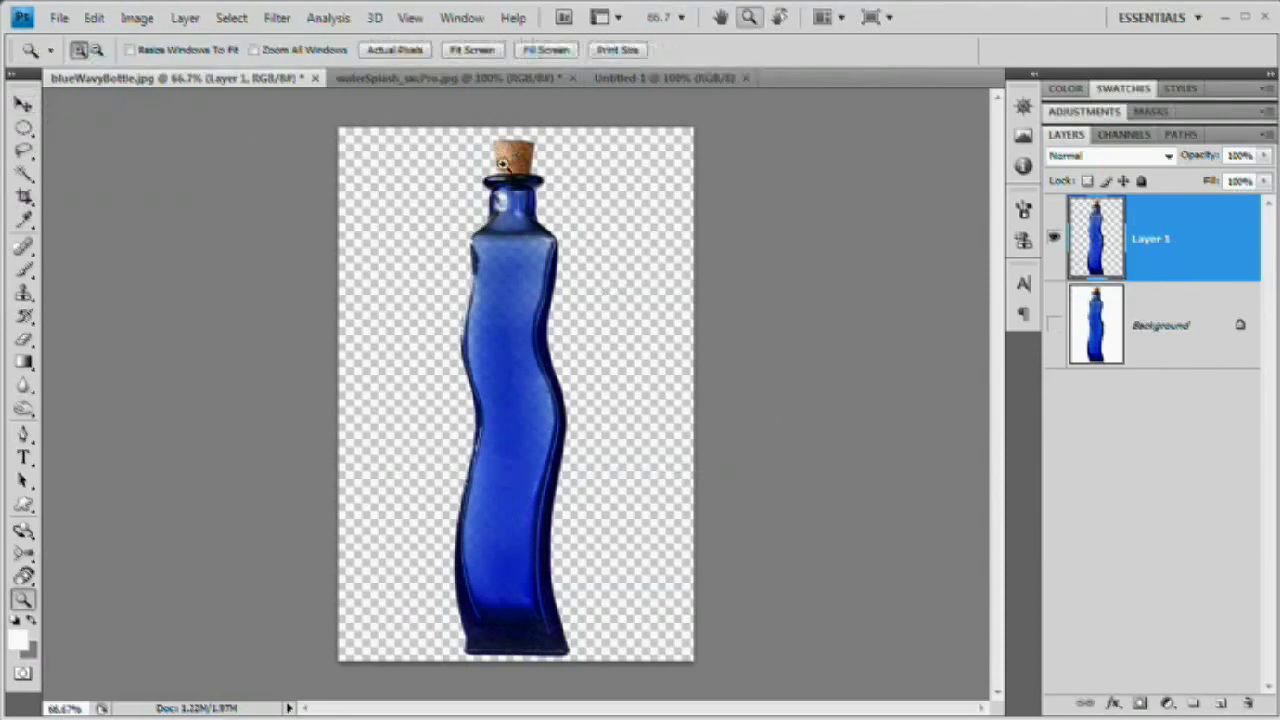
click(503, 163)
click(508, 145)
click(514, 118)
scroll(527, 313, up, 2)
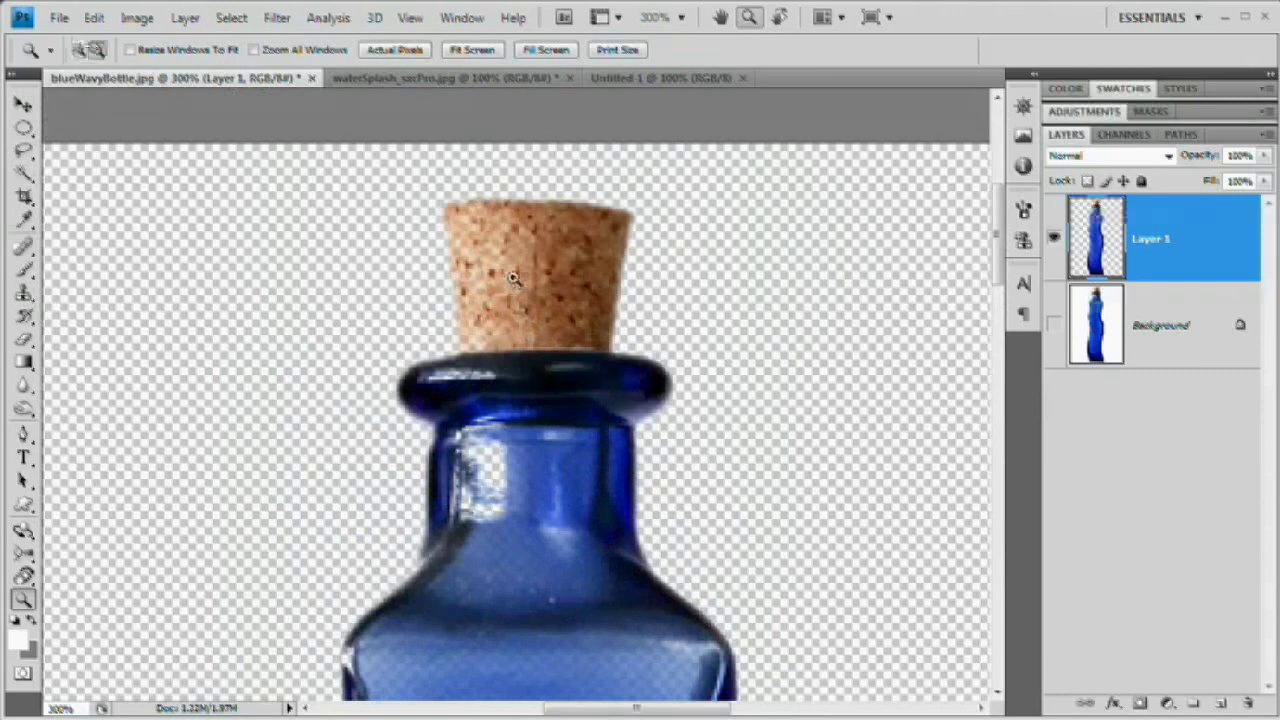
alt+click(520, 270)
alt+click(545, 338)
alt+click(543, 448)
alt+click(542, 459)
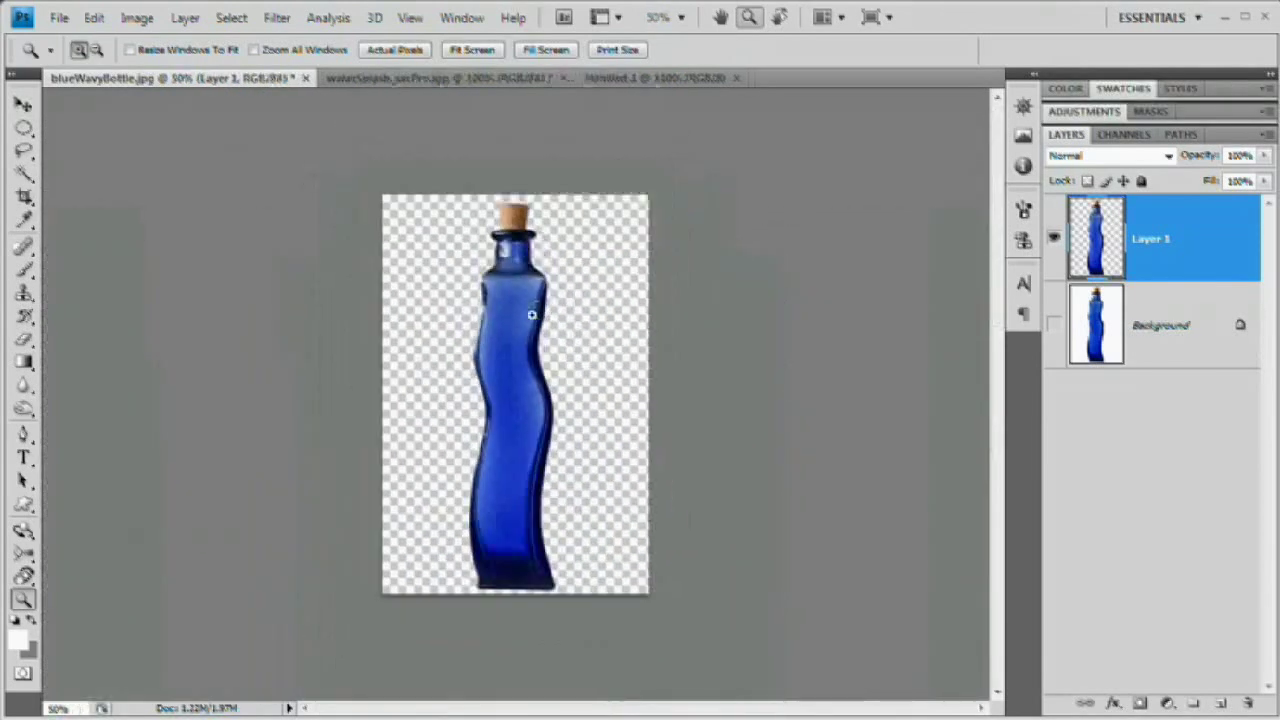
click(533, 311)
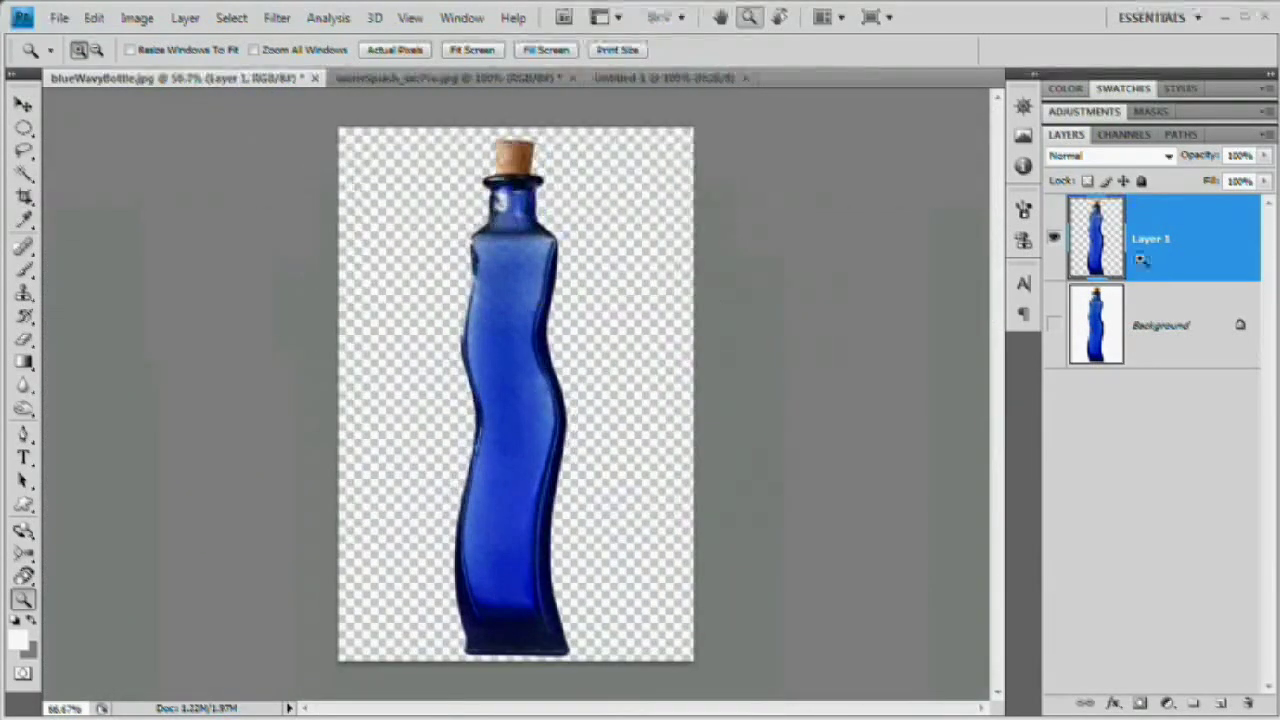
Step: Copy the entire extracted bottle layer and paste it into the blank Untitled-1 document
click(660, 76)
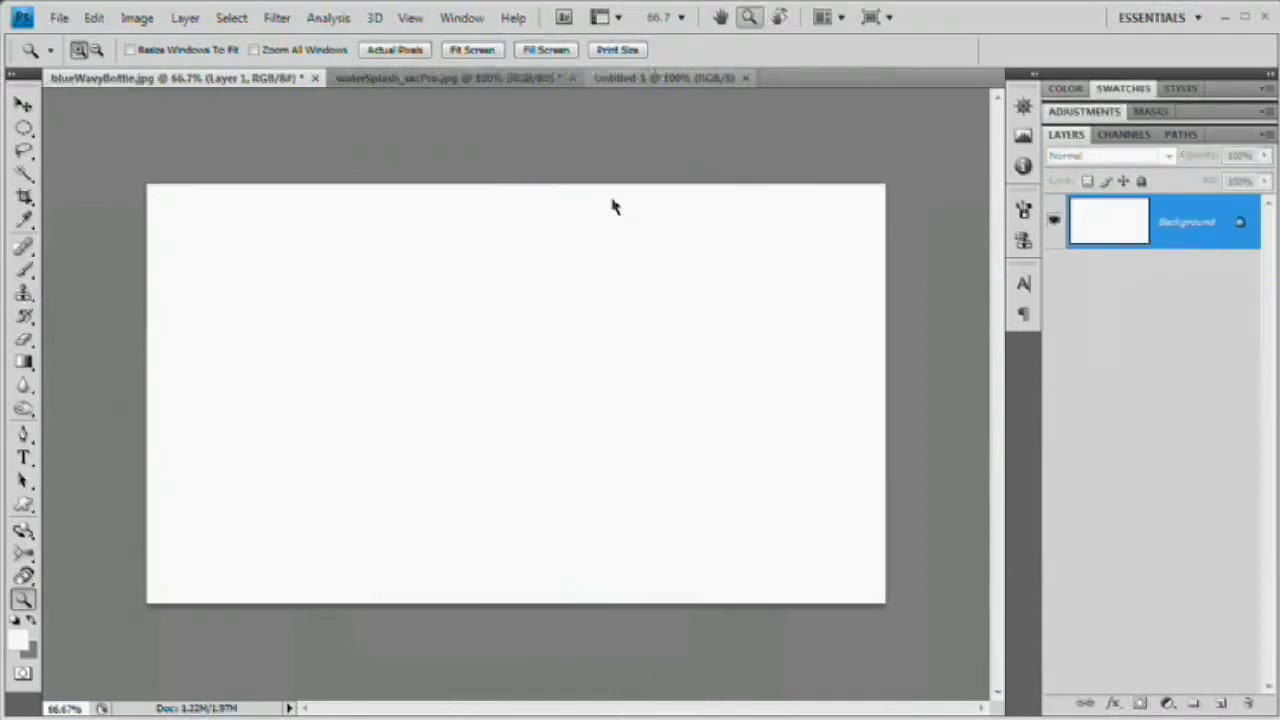
click(195, 80)
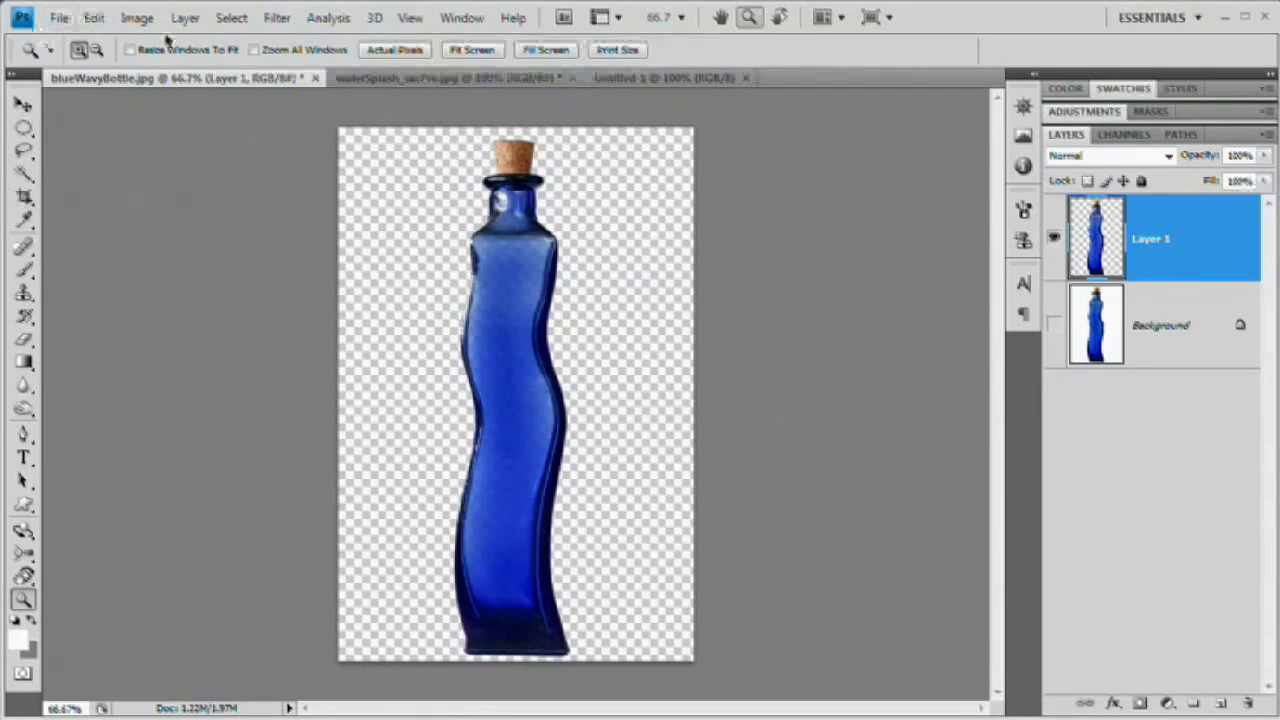
click(231, 17)
click(250, 41)
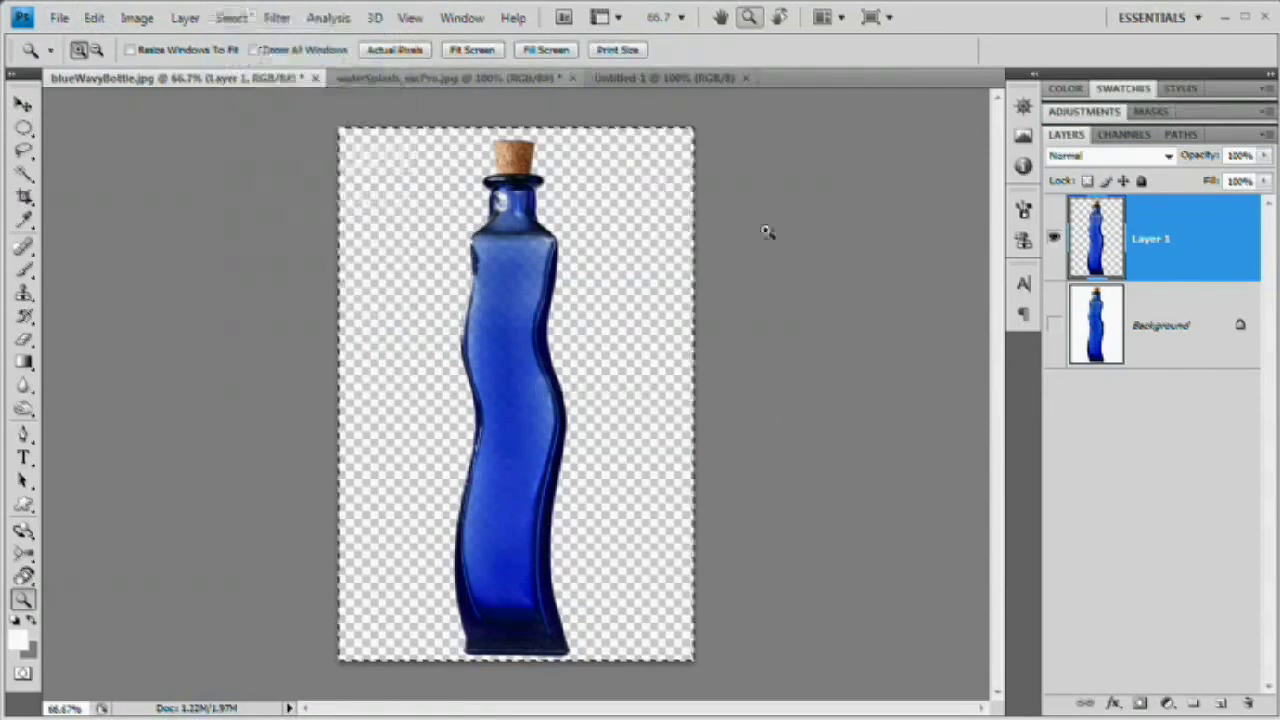
click(185, 17)
mouse_move(231, 17)
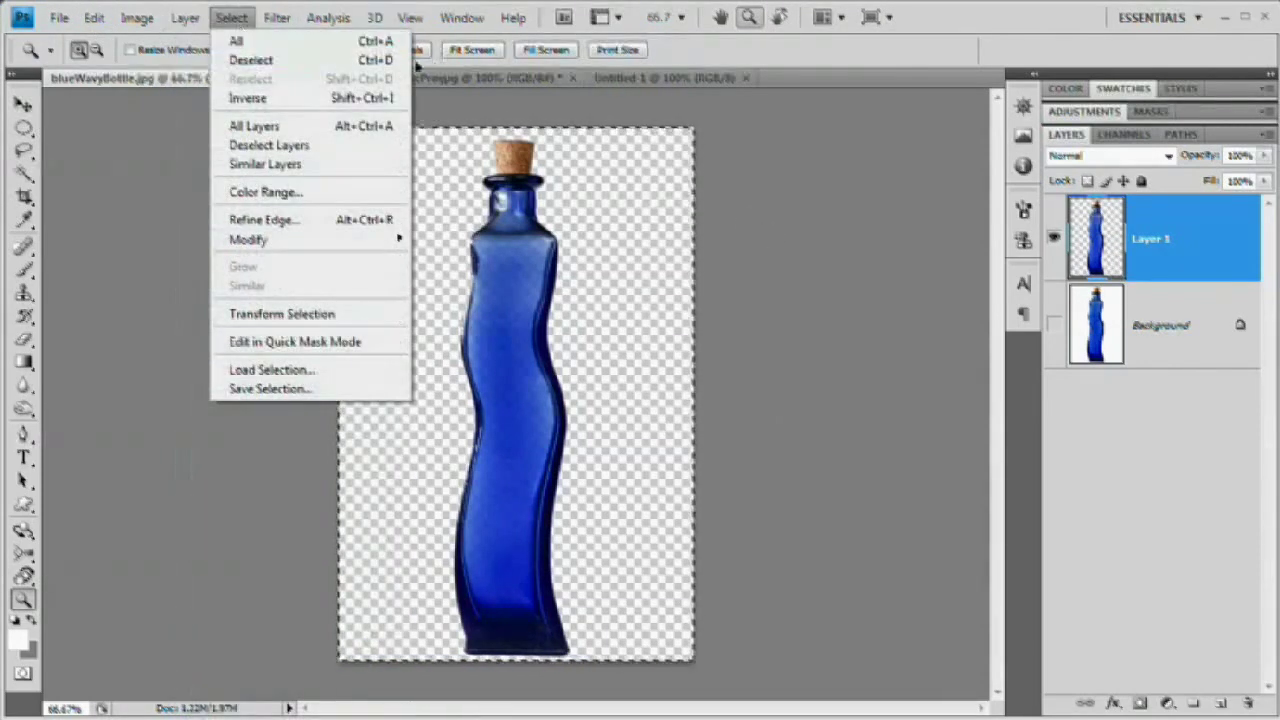
mouse_move(94, 17)
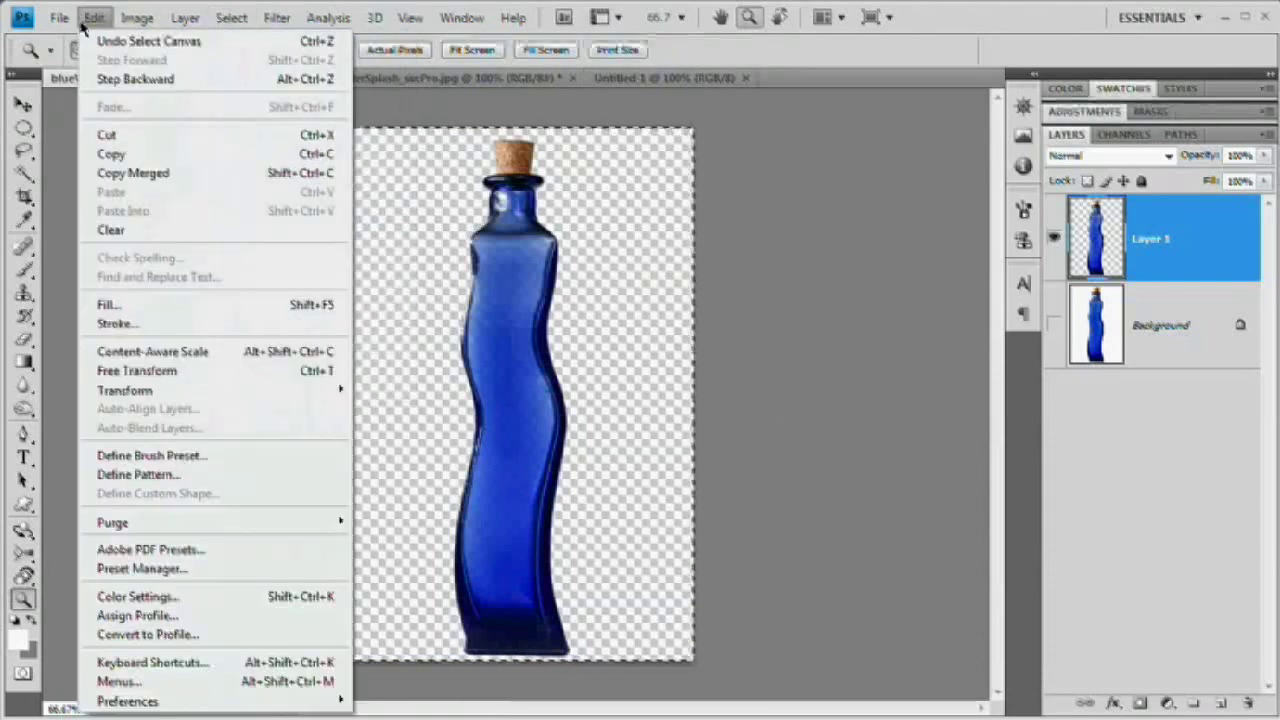
click(151, 154)
click(640, 78)
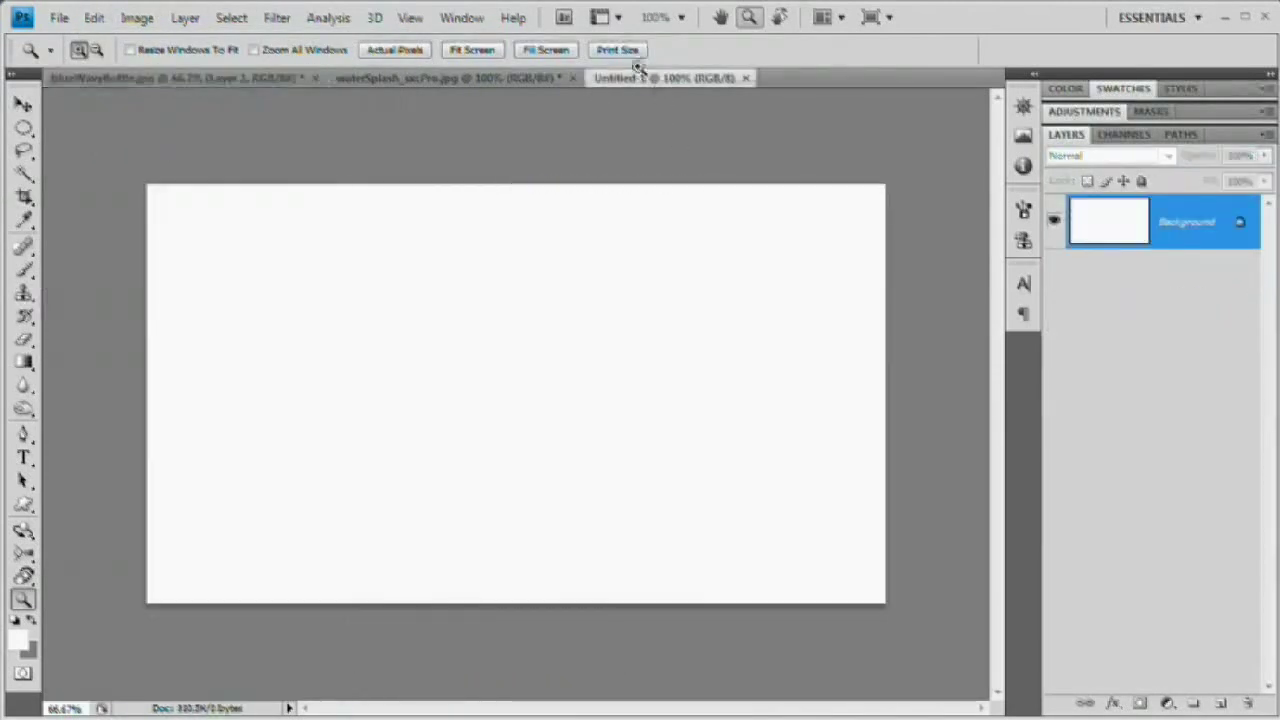
click(94, 17)
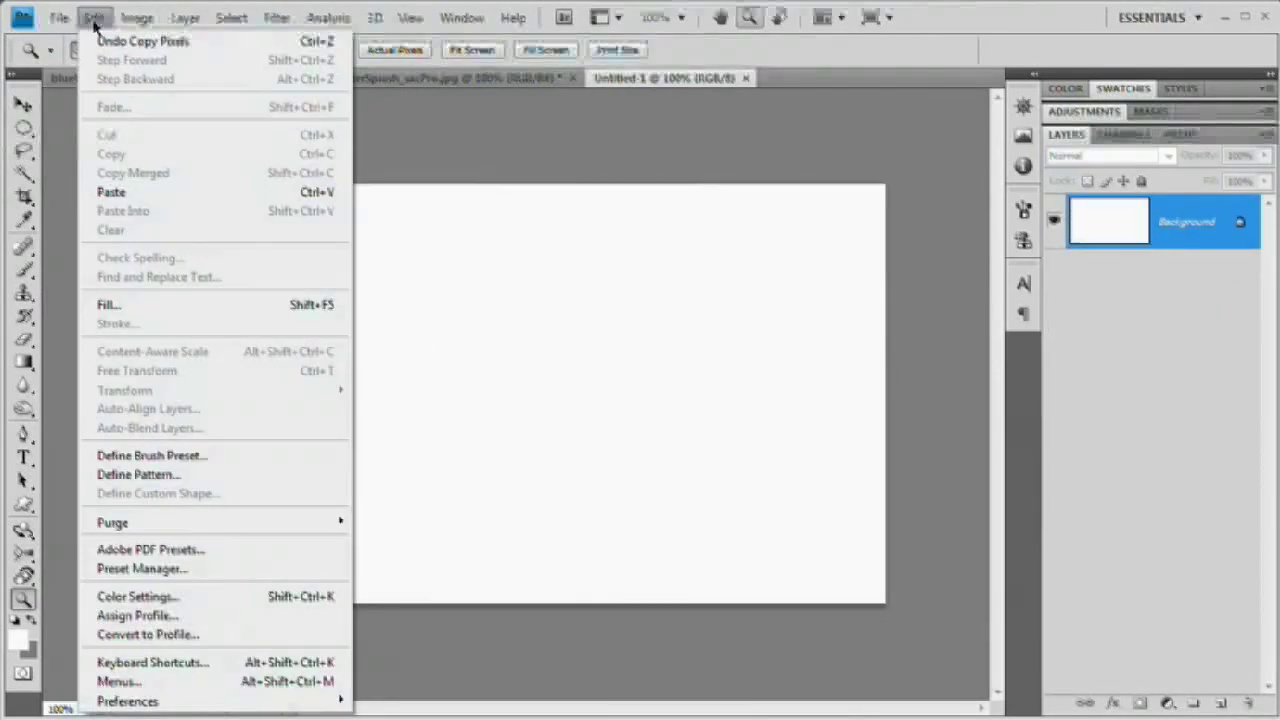
click(140, 192)
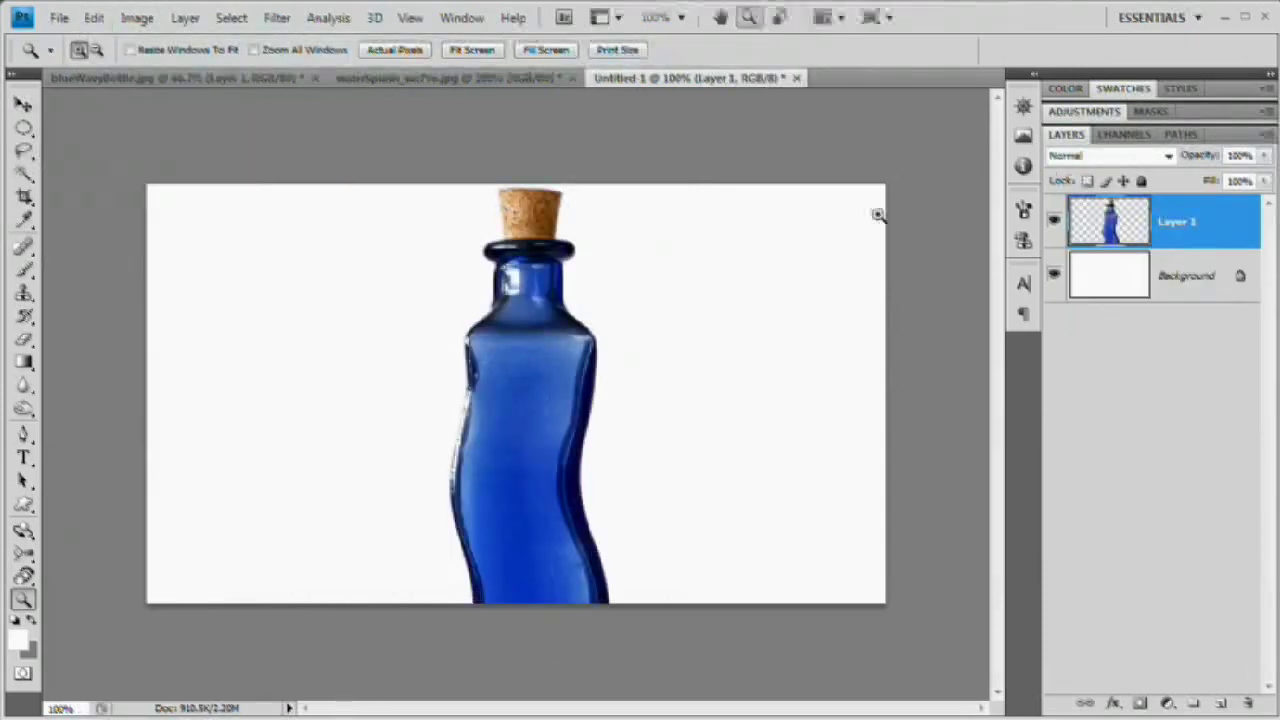
Step: Scale the pasted bottle down with Free Transform so it fits inside the canvas, and place it near the center
key(ctrl+t)
drag(619, 186, 548, 259)
drag(576, 174, 562, 208)
drag(532, 302, 526, 324)
key(Return)
key(z)
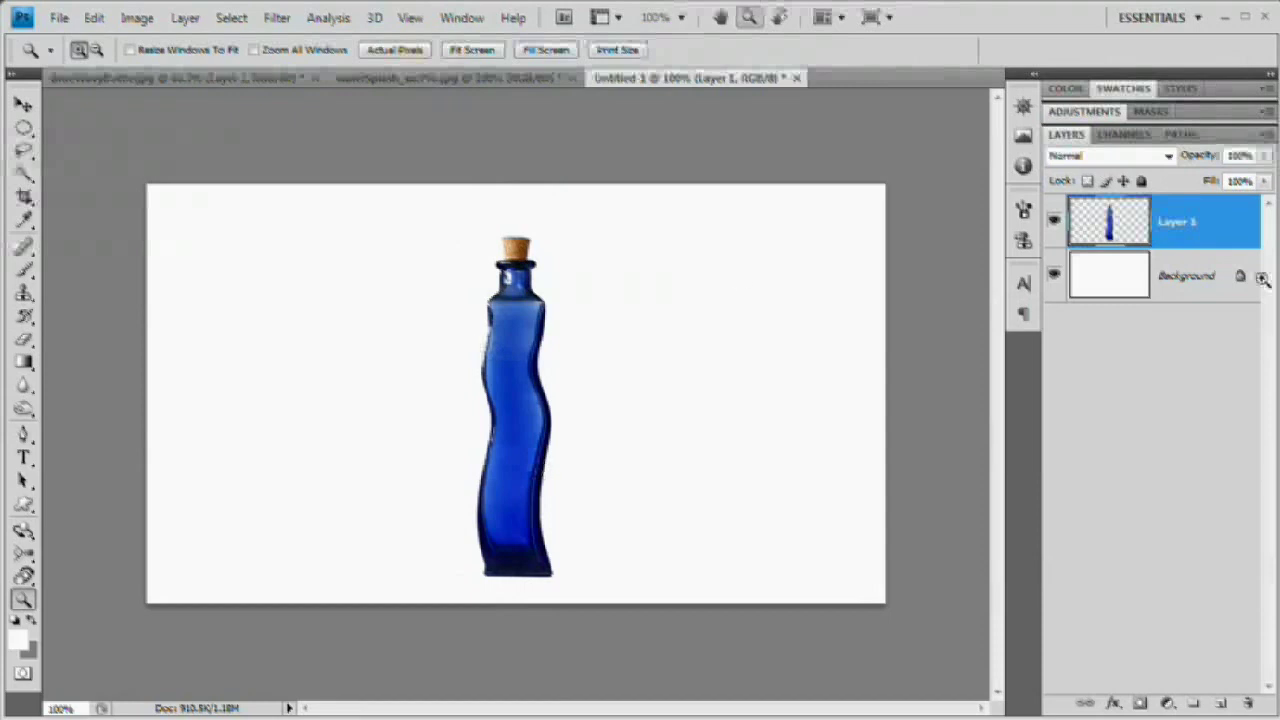
click(1150, 289)
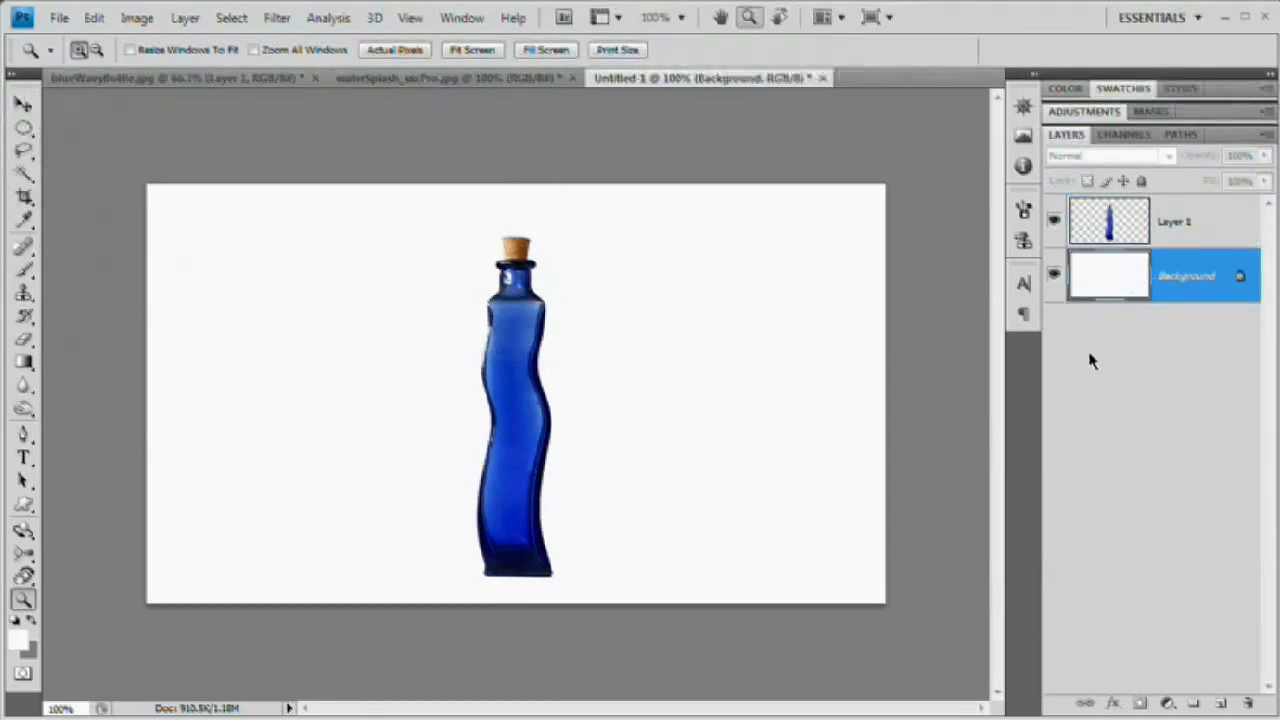
key(ctrl+u)
drag(1216, 202, 800, 167)
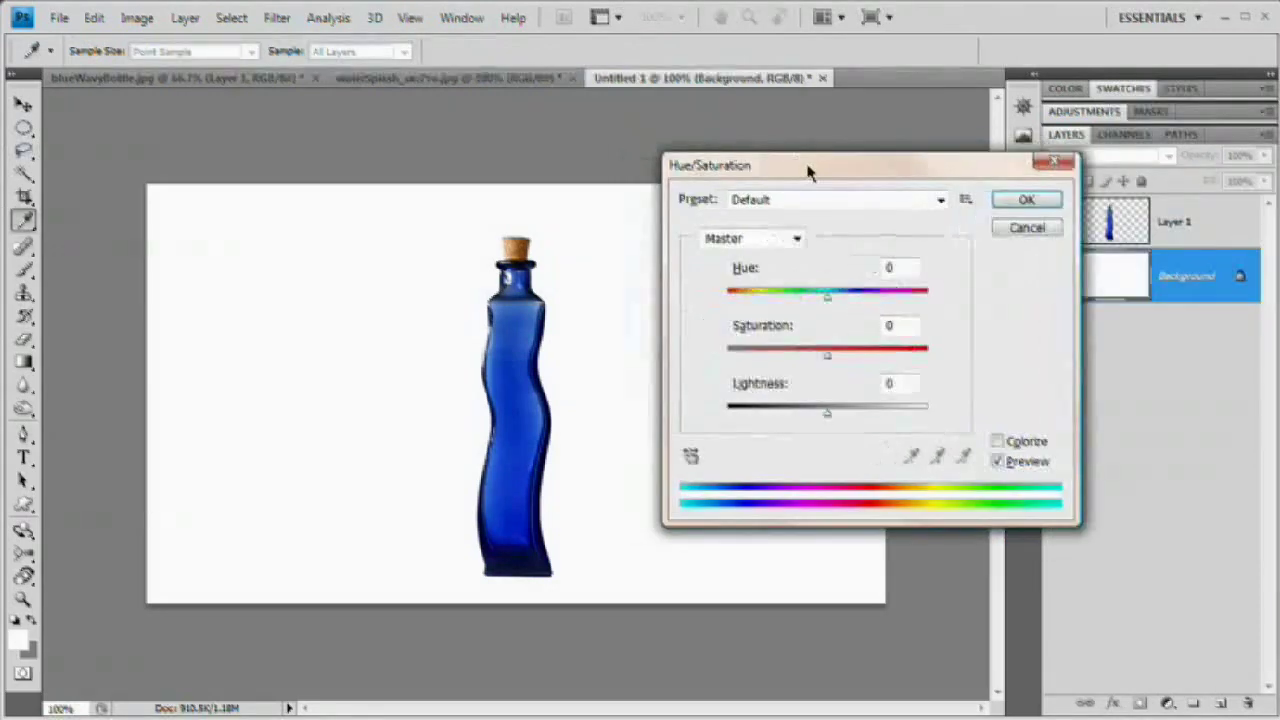
click(998, 441)
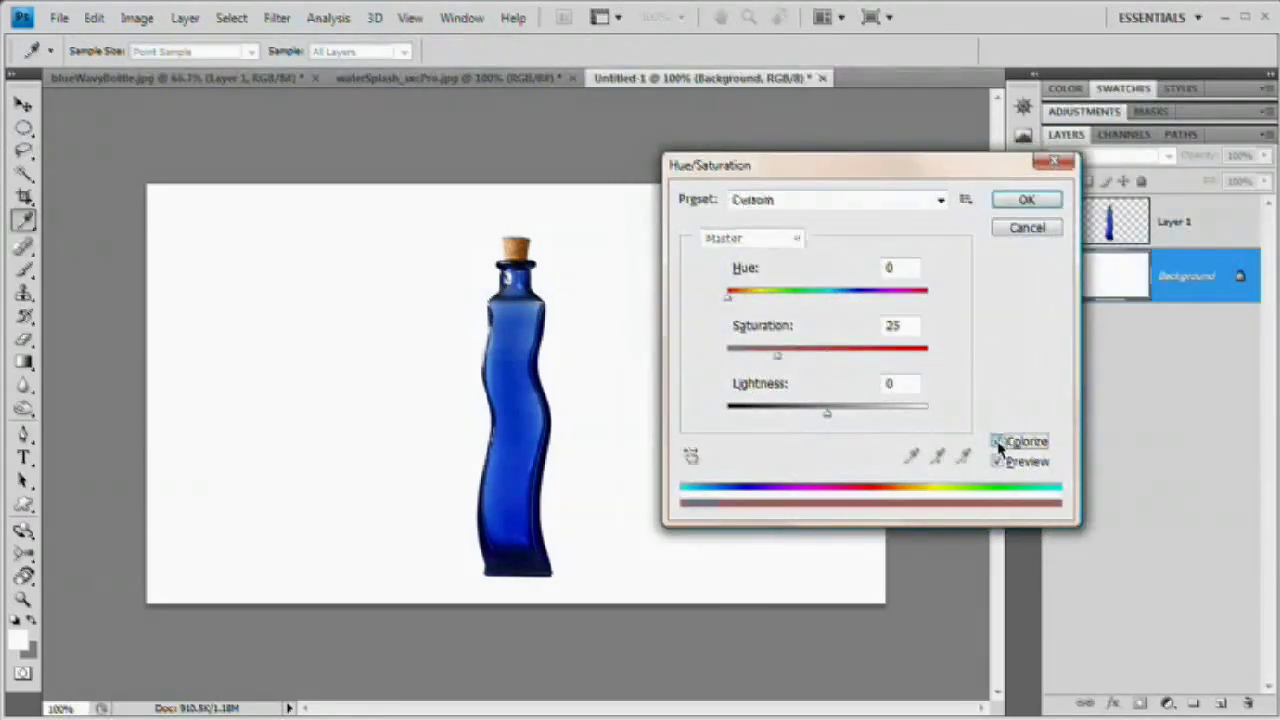
mouse_move(826, 420)
mouse_down()
mouse_move(797, 417)
mouse_move(808, 417)
mouse_up()
drag(777, 356, 882, 366)
drag(743, 306, 780, 300)
click(1022, 230)
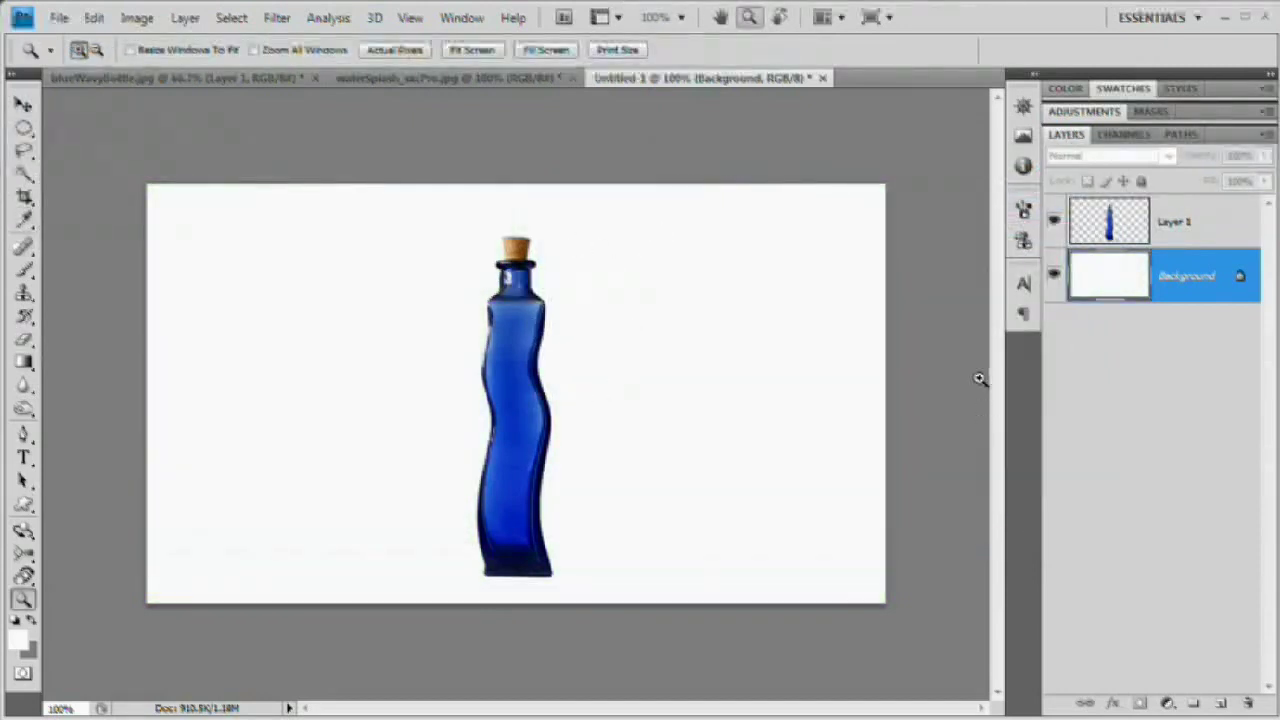
Step: Close the blueWavyBottle.jpg document without saving its changes
click(198, 79)
click(314, 78)
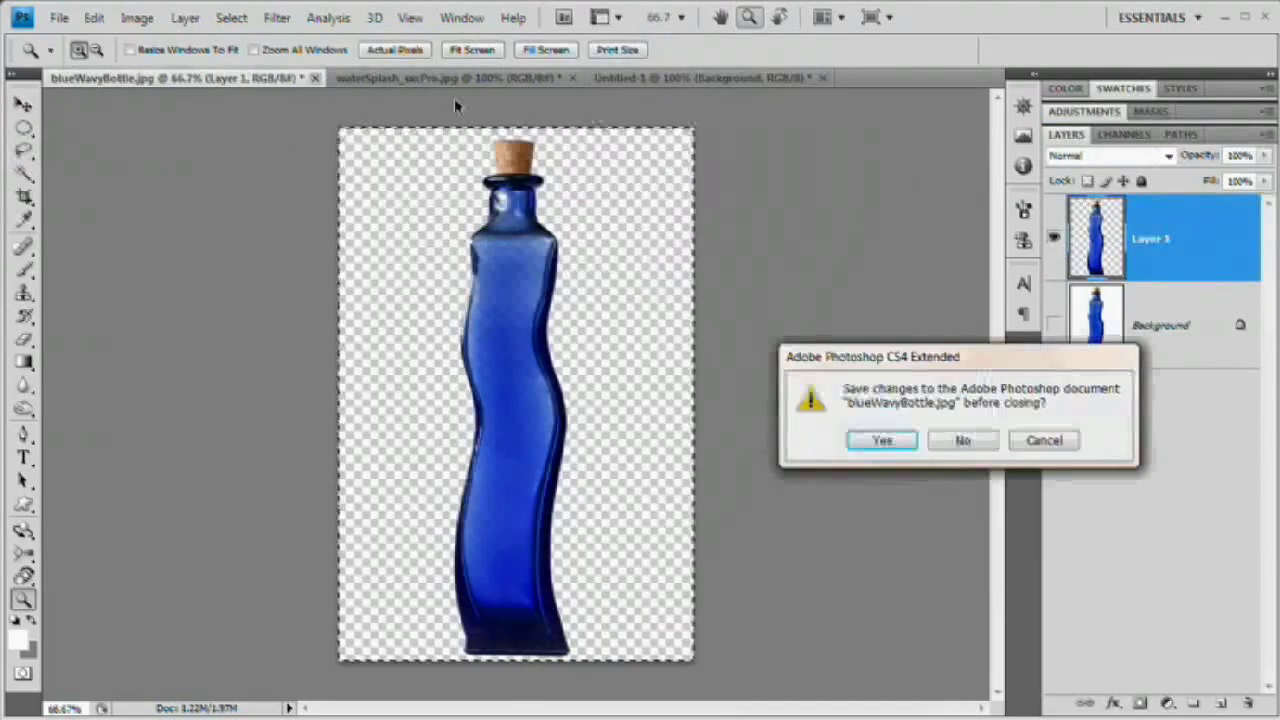
click(1046, 442)
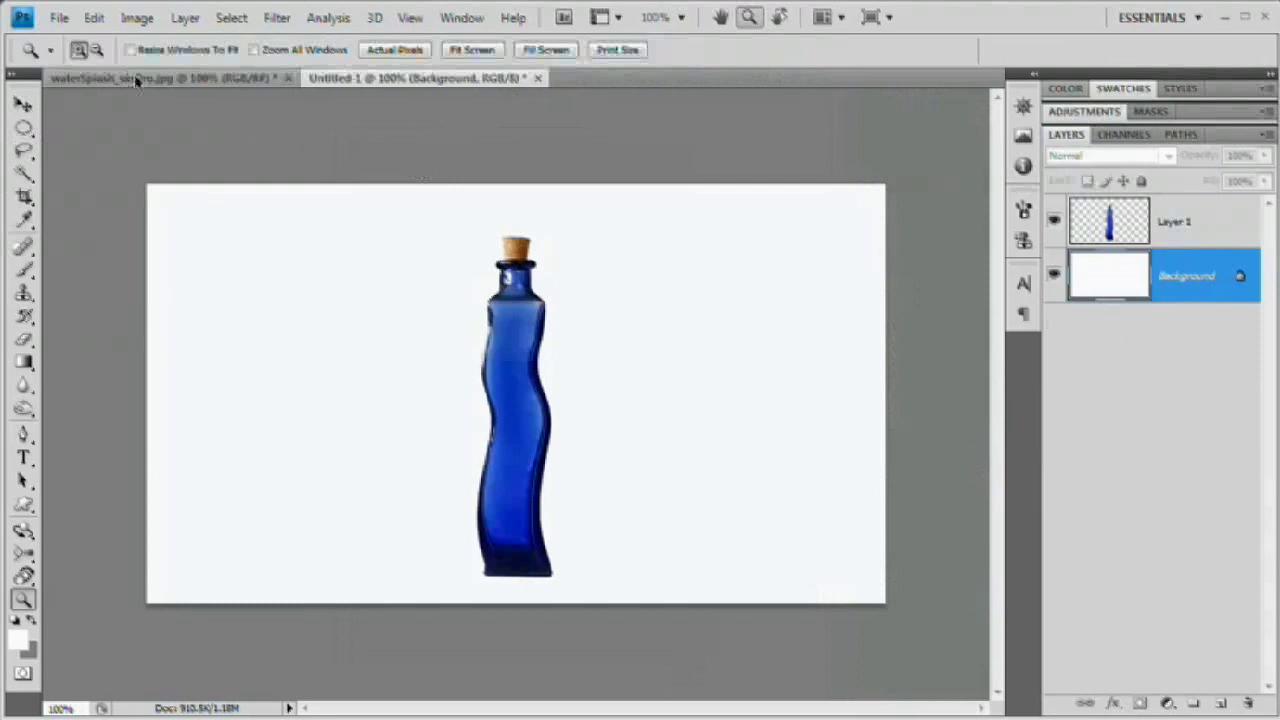
Step: Compare the Red, Green and Blue channels of waterSplash_sxcPro.jpg to find the one with the strongest contrast
click(136, 80)
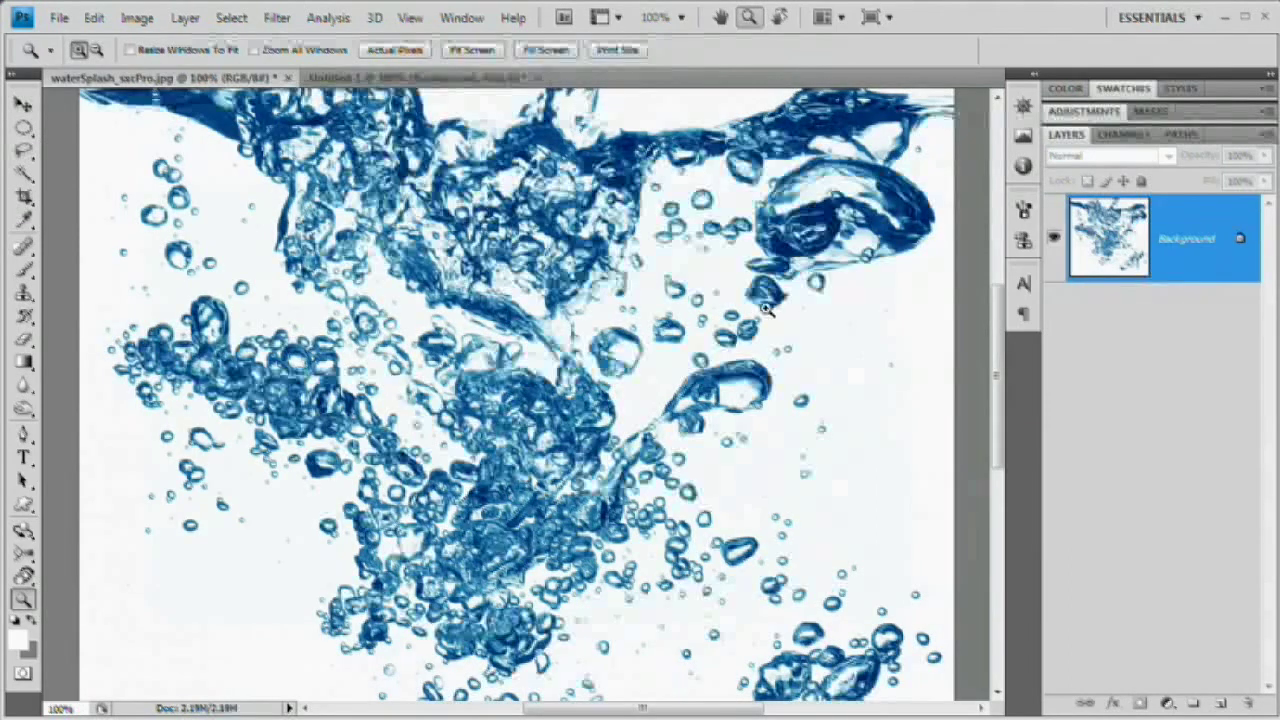
alt+click(766, 310)
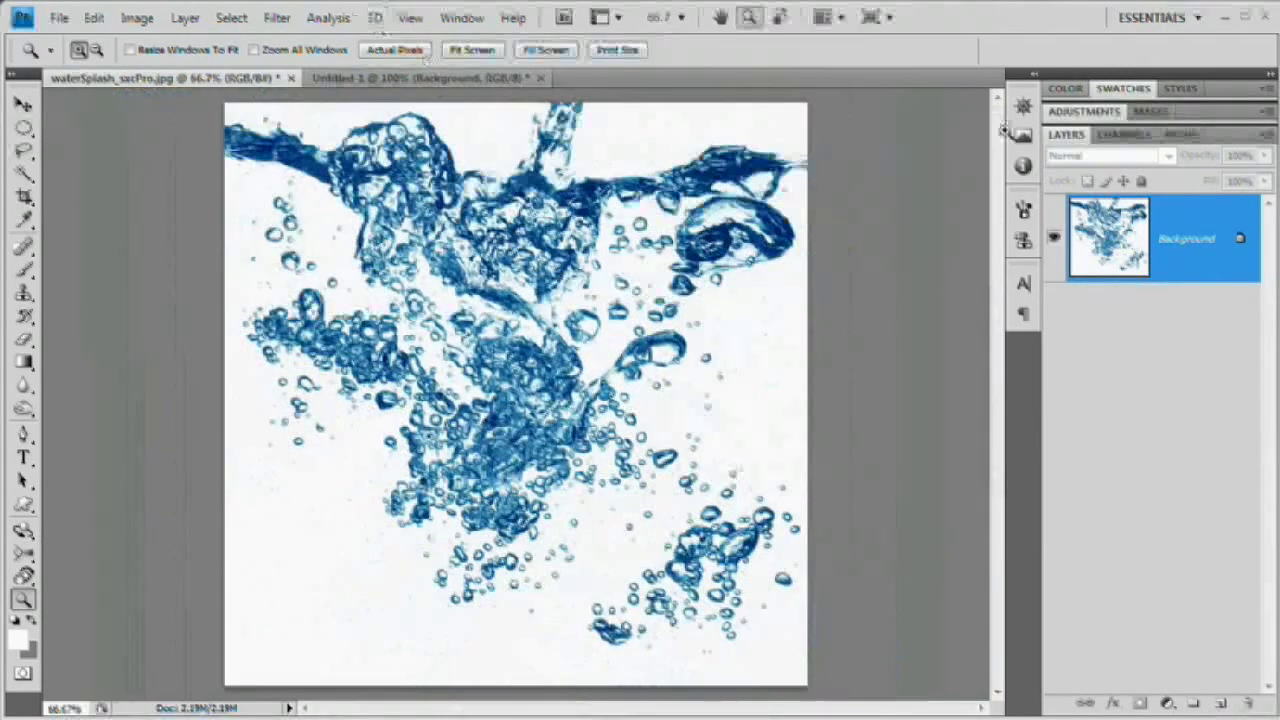
click(1124, 134)
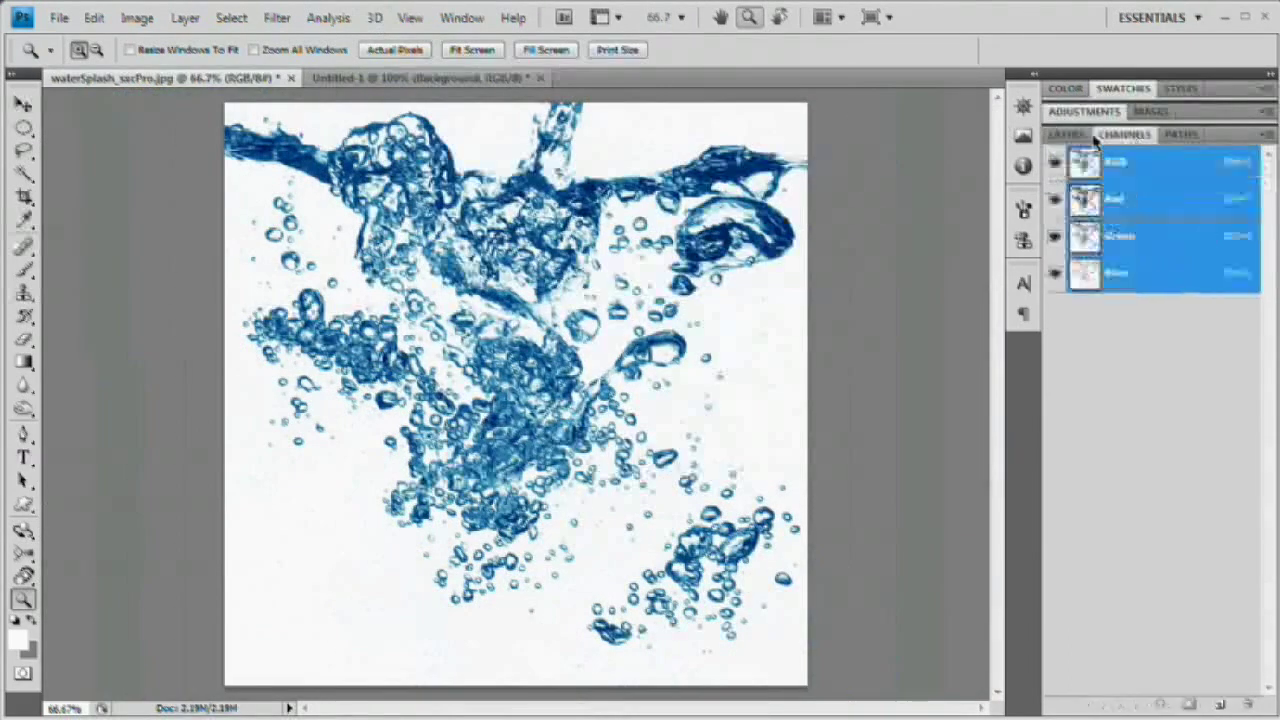
click(1110, 200)
click(1110, 236)
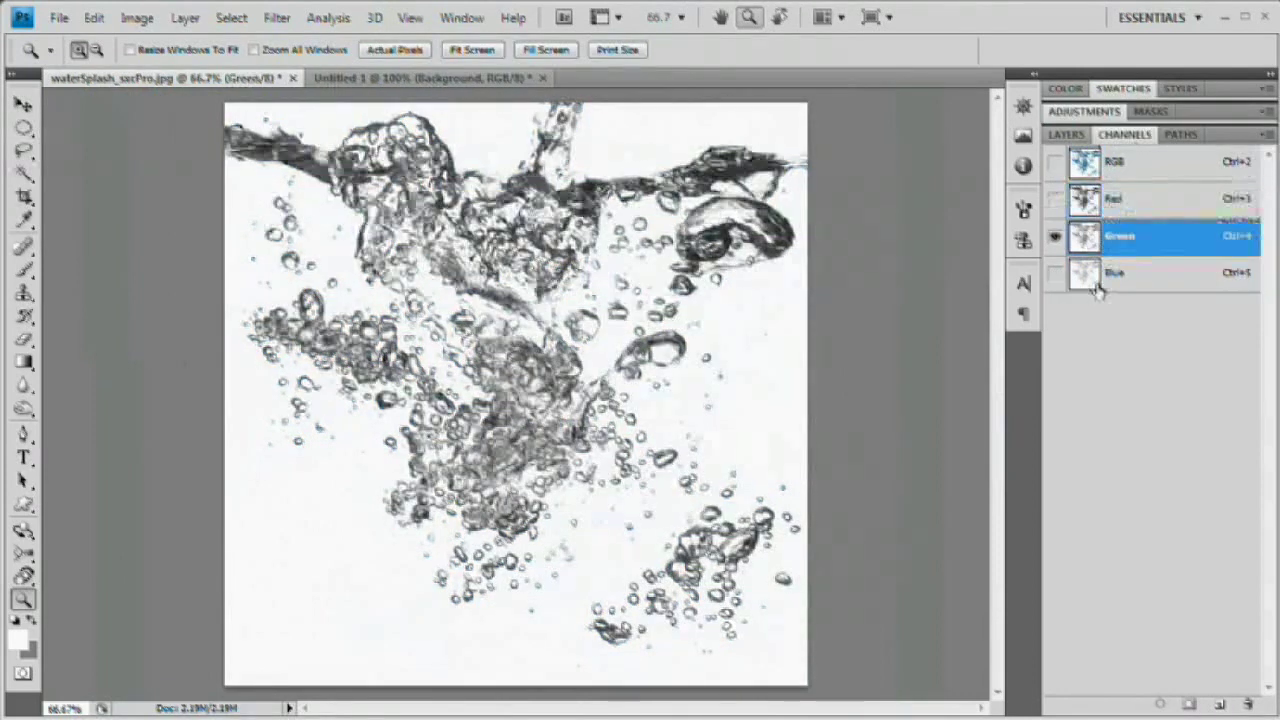
click(1094, 274)
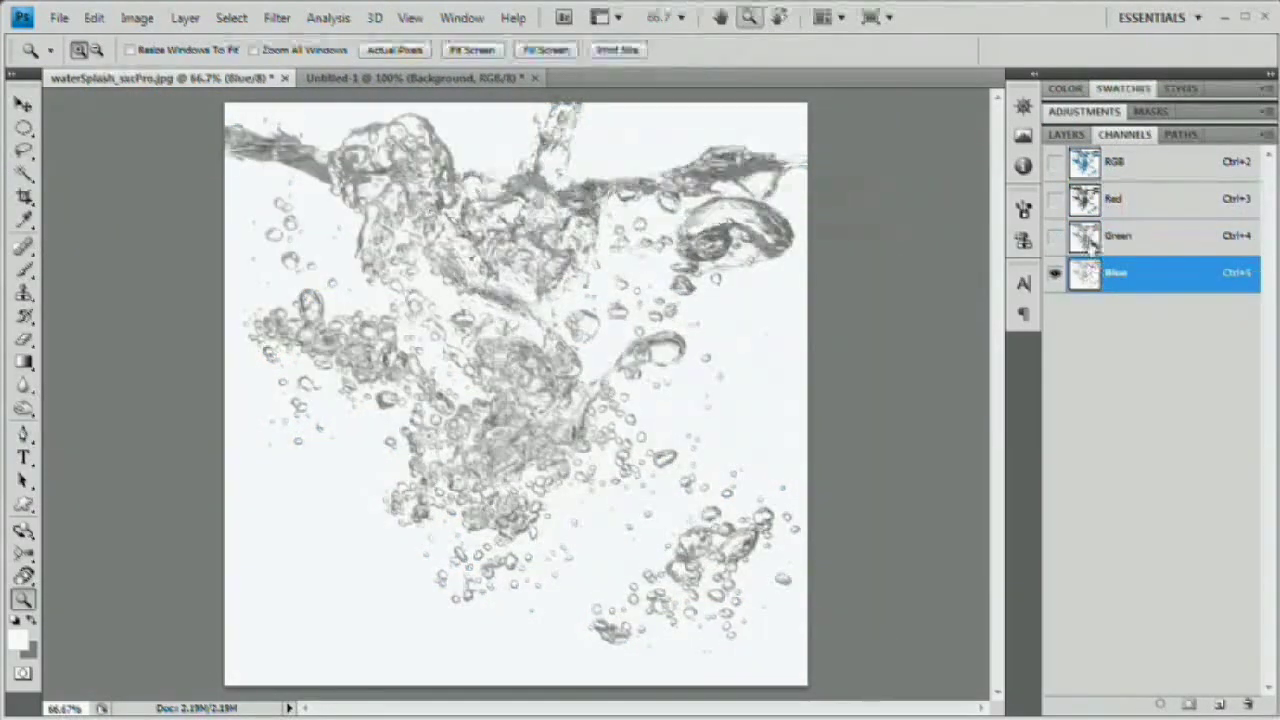
click(1090, 238)
click(1088, 210)
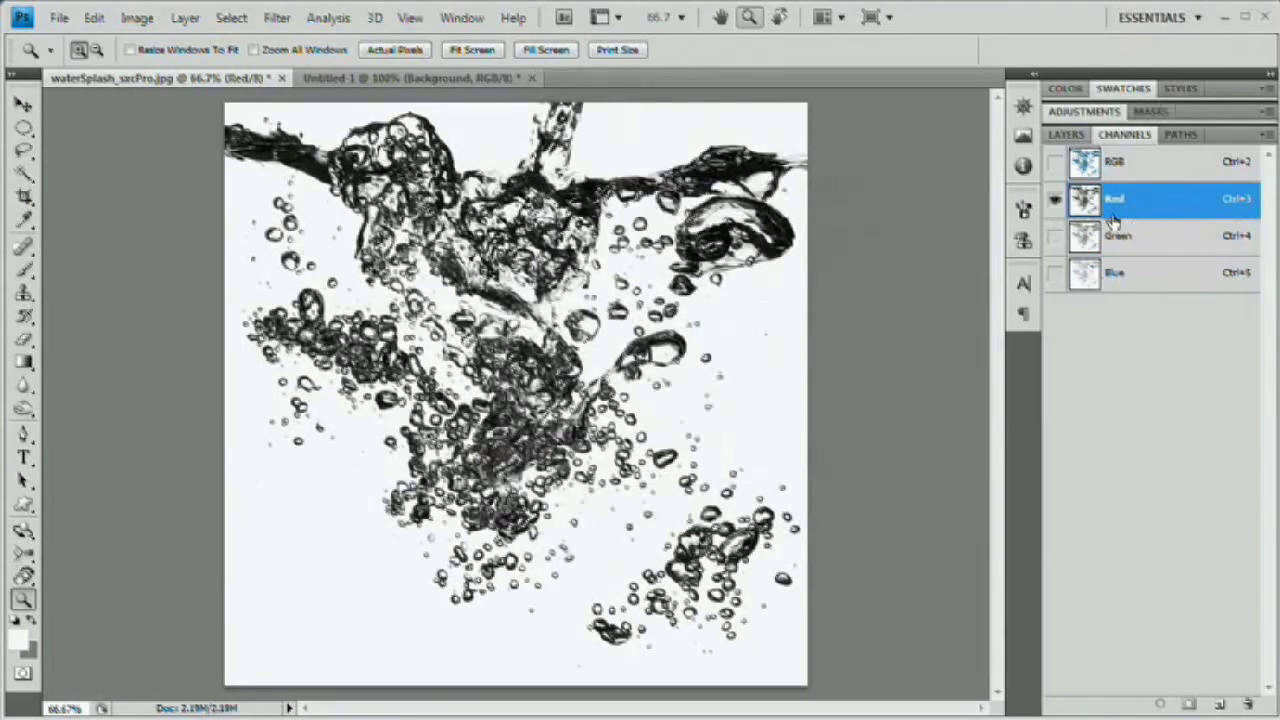
Step: Duplicate the Red channel and deepen the copy's dark tones with Levels, raising the black input level to about 30
drag(1086, 202, 1221, 704)
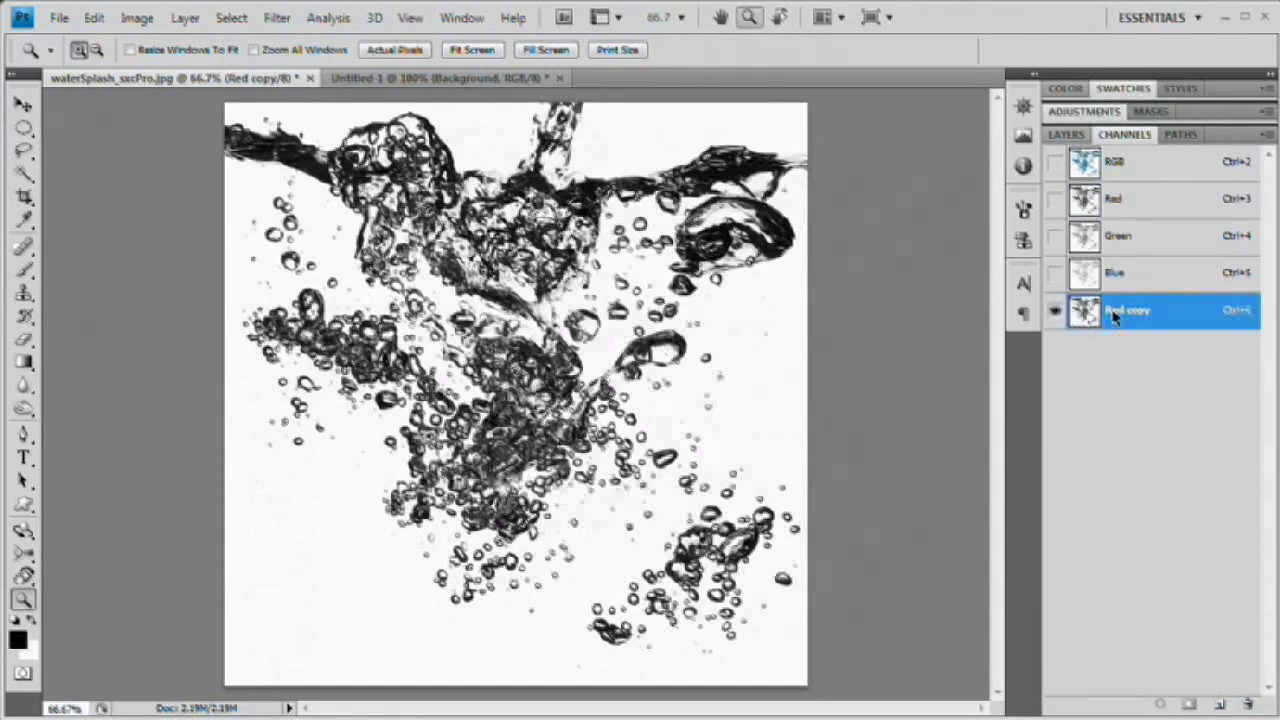
key(ctrl+l)
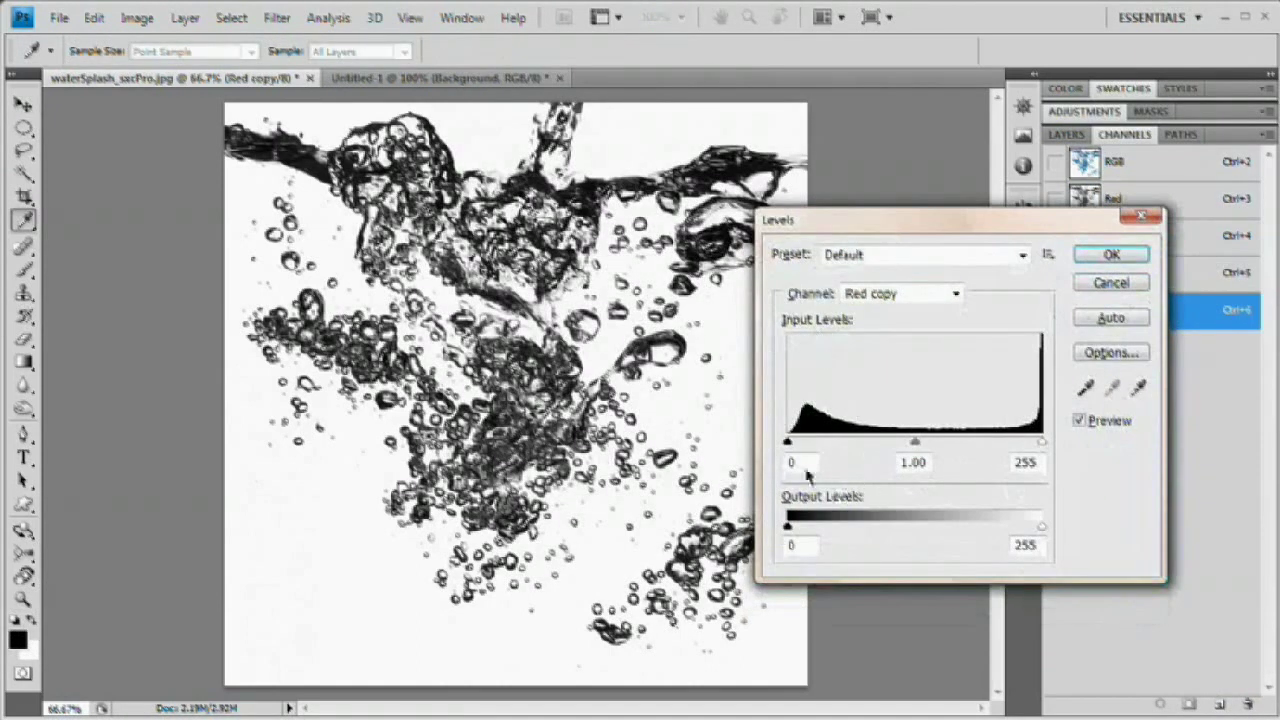
drag(788, 442, 816, 445)
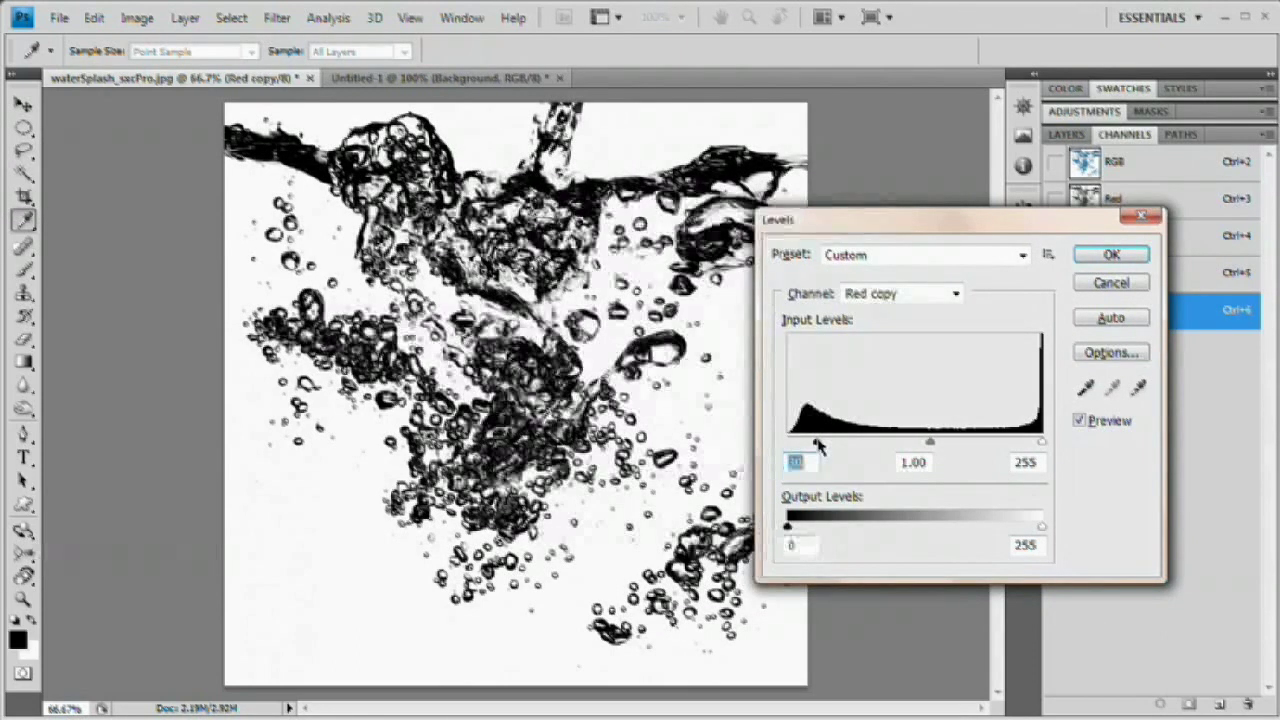
click(1111, 255)
key(z)
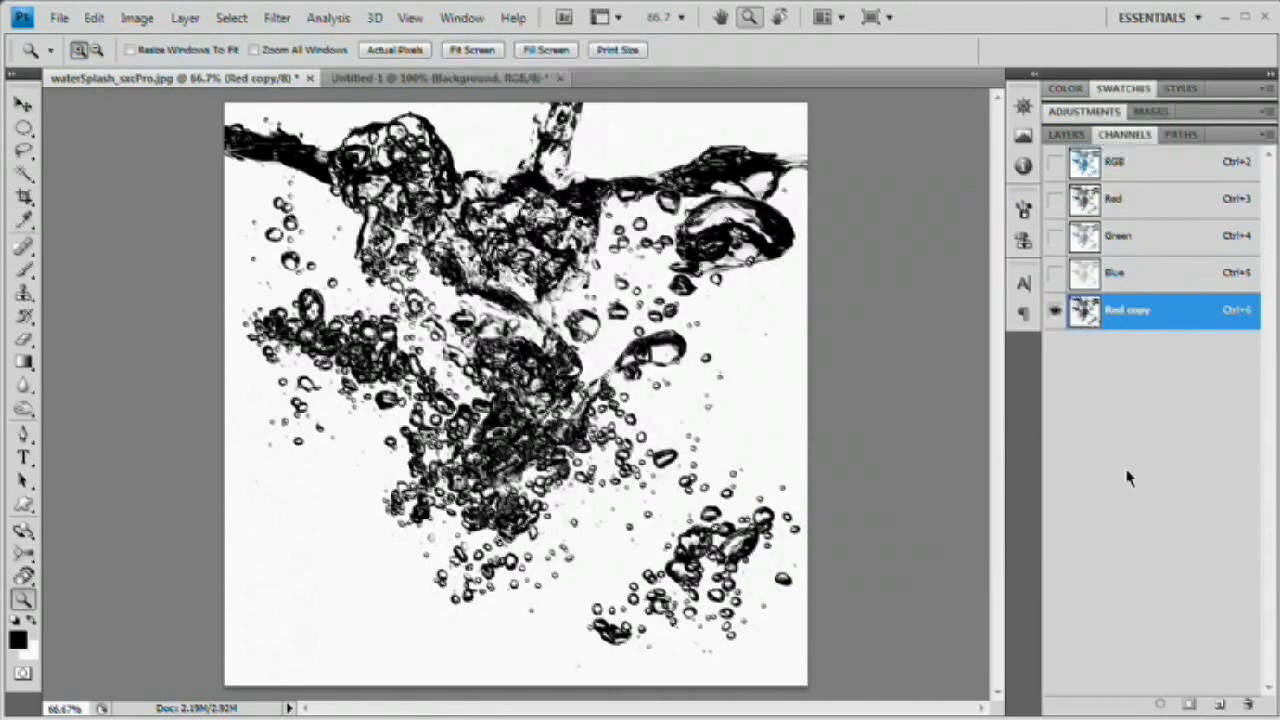
Step: Invert the Red copy channel and load it as a selection over the RGB composite, with Red copy hidden
key(ctrl+i)
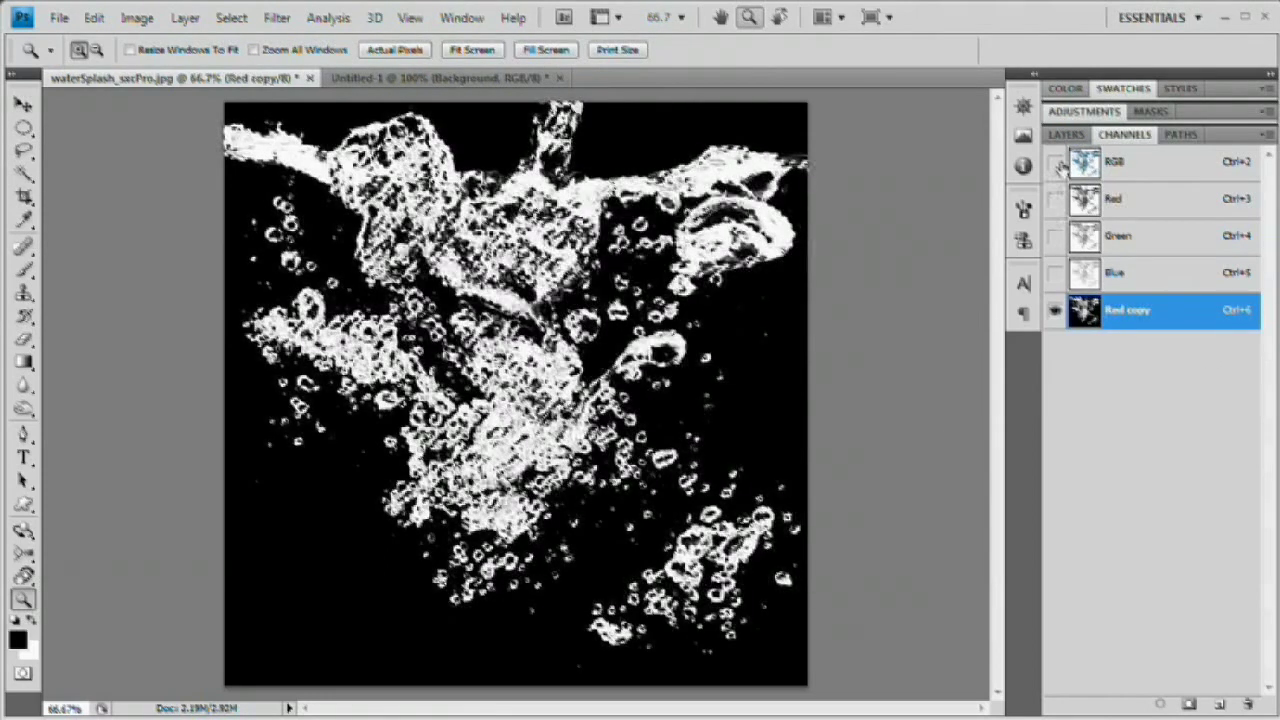
click(1055, 162)
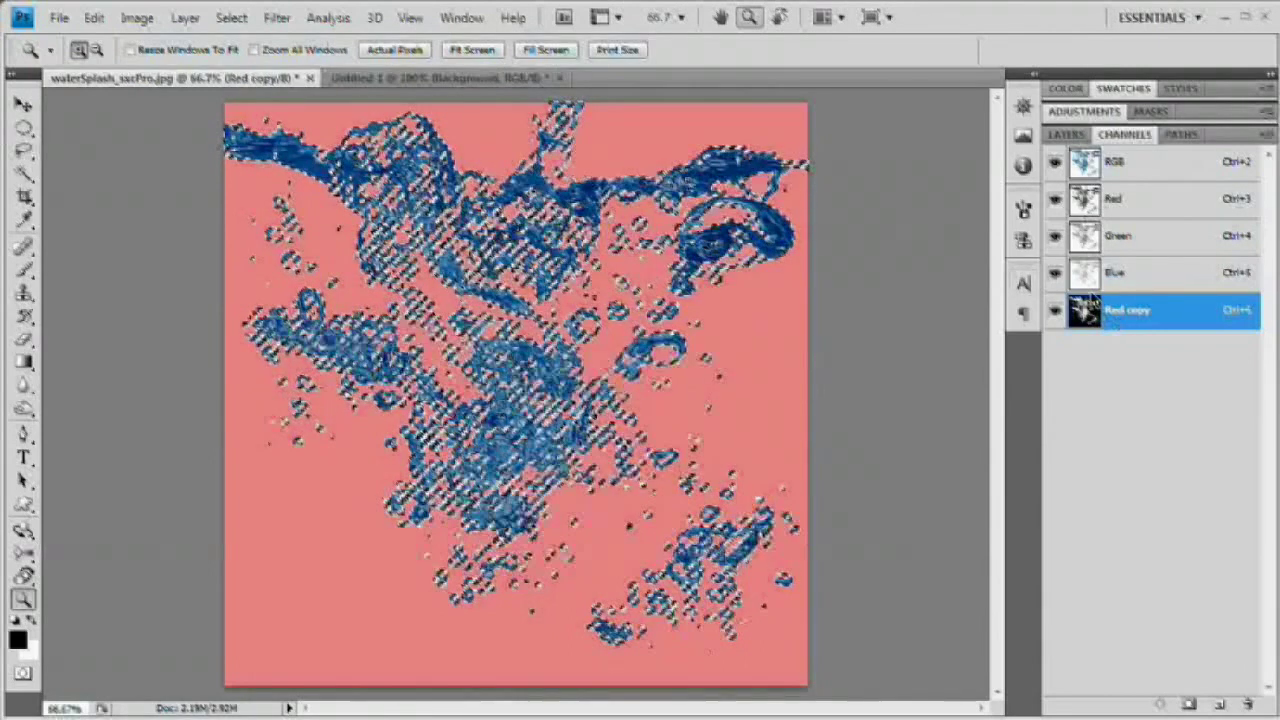
click(1115, 165)
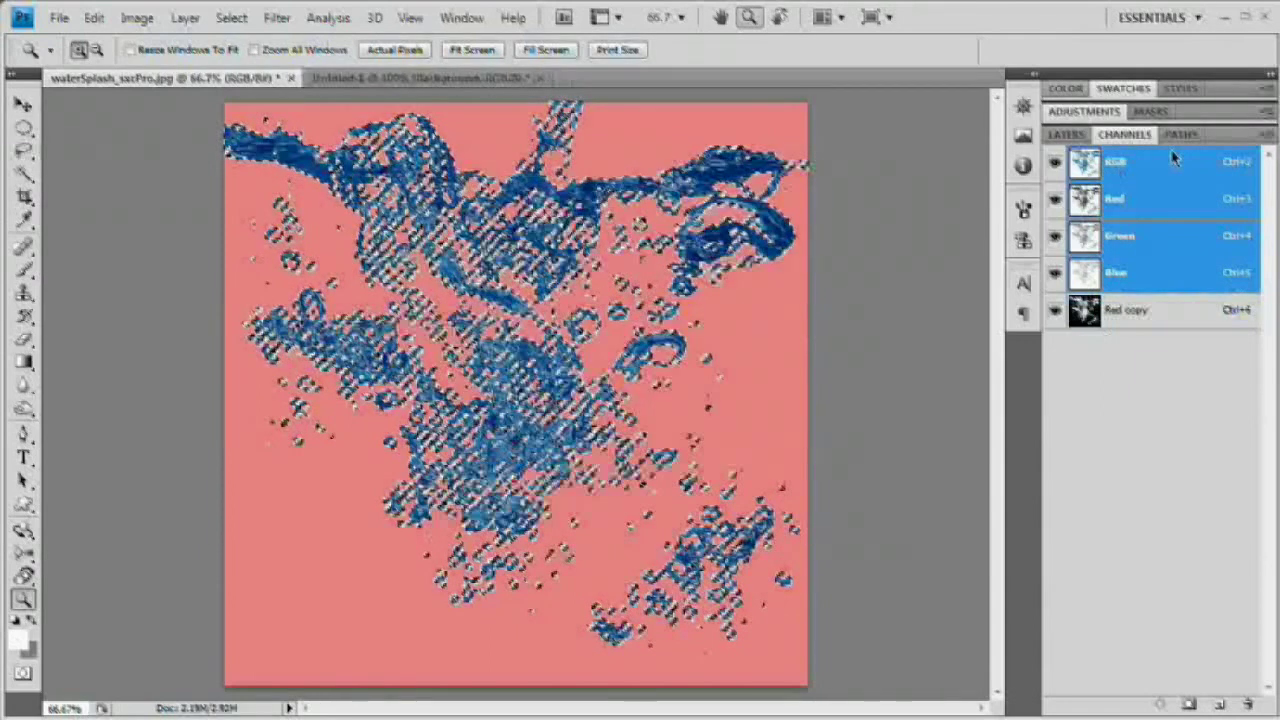
click(1056, 312)
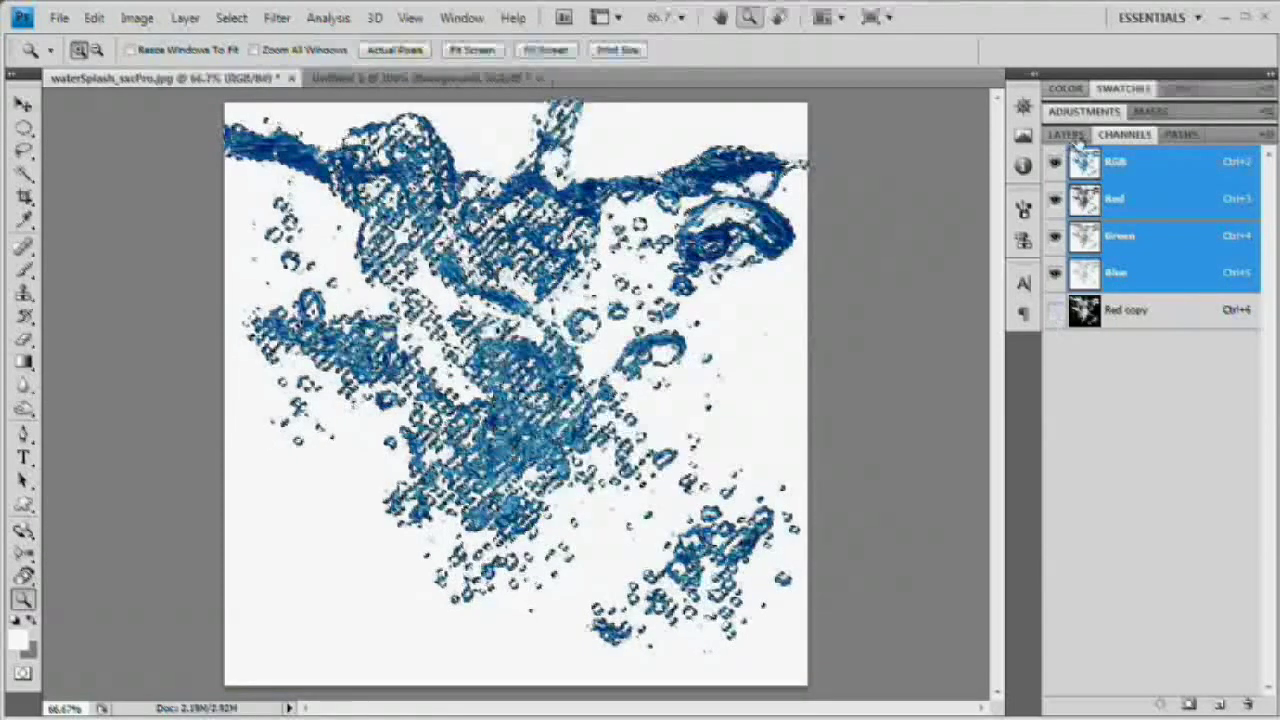
Step: Copy the selected water splash onto a new layer and hide the Background layer
click(1072, 137)
key(ctrl+j)
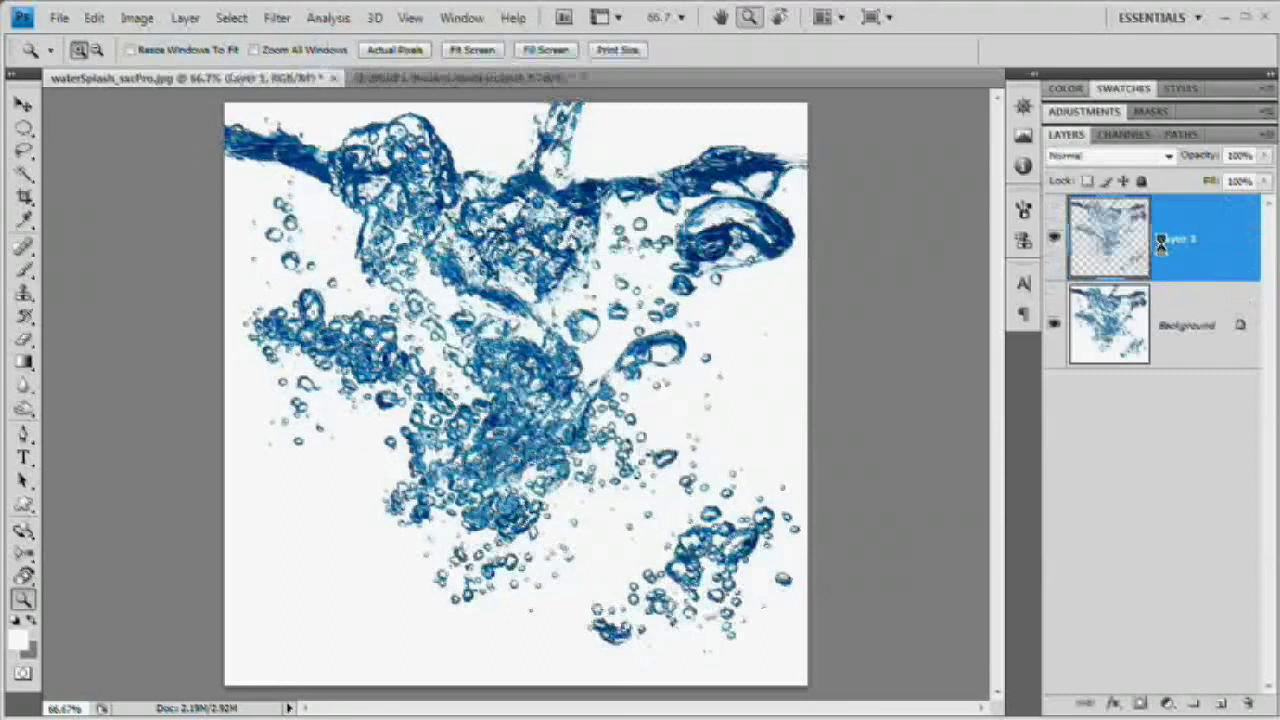
click(1054, 323)
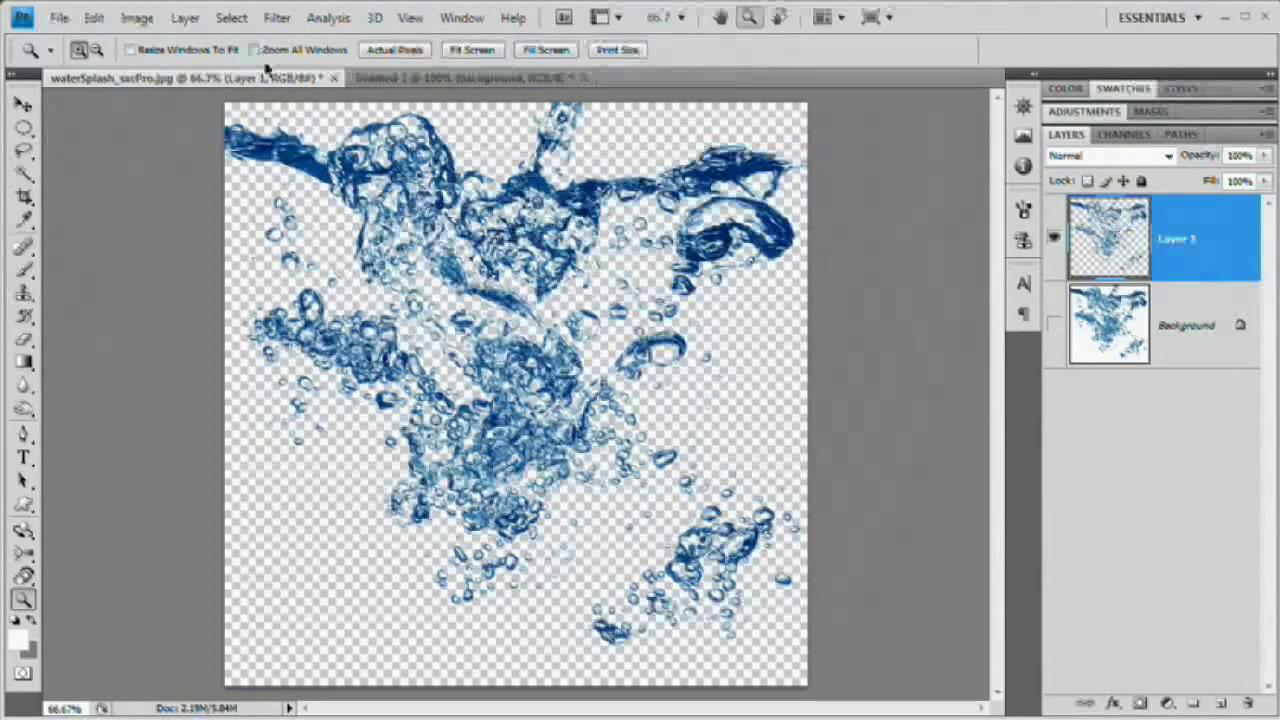
Step: Copy the entire extracted water layer and paste it into Untitled-1 between the bottle and the background
key(ctrl+a)
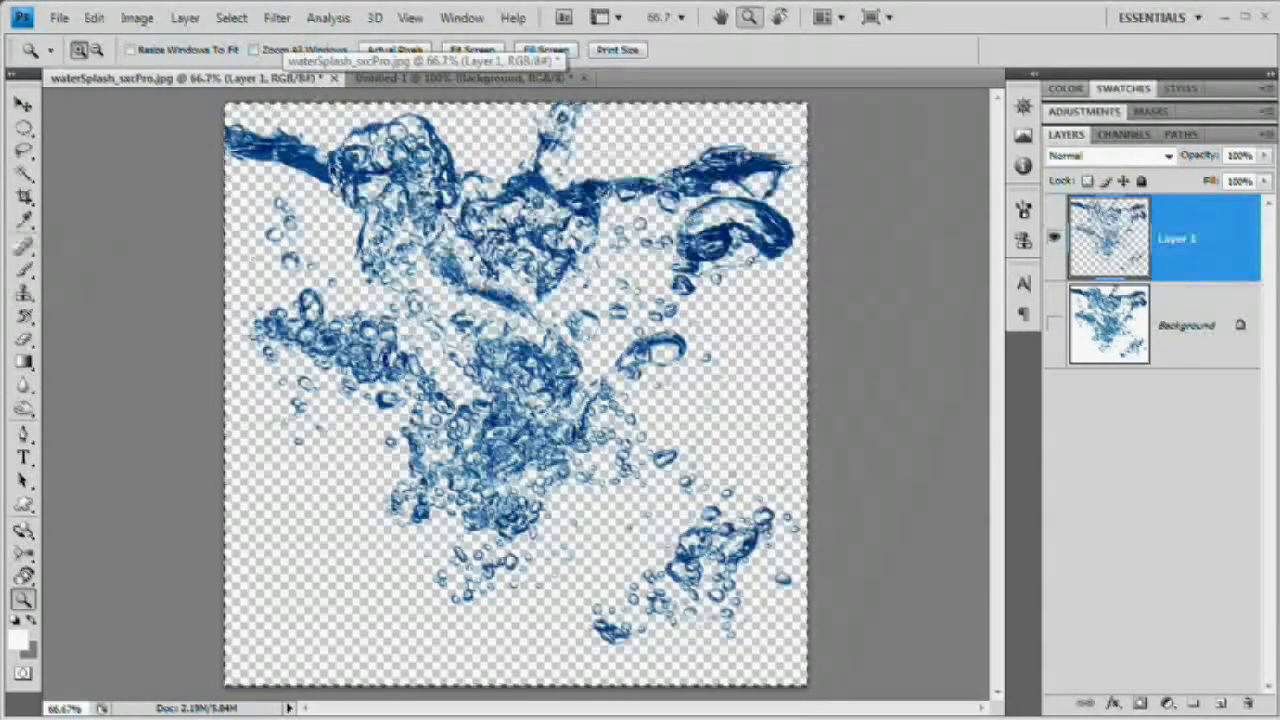
click(386, 78)
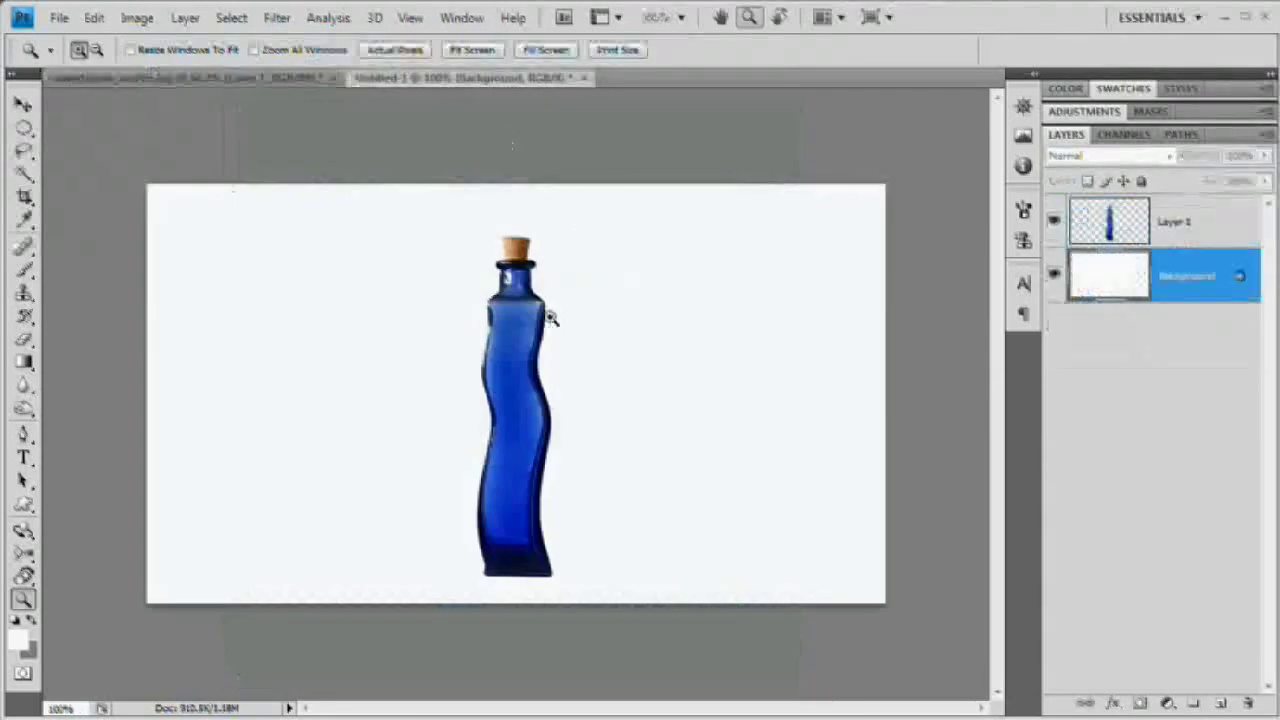
key(ctrl+v)
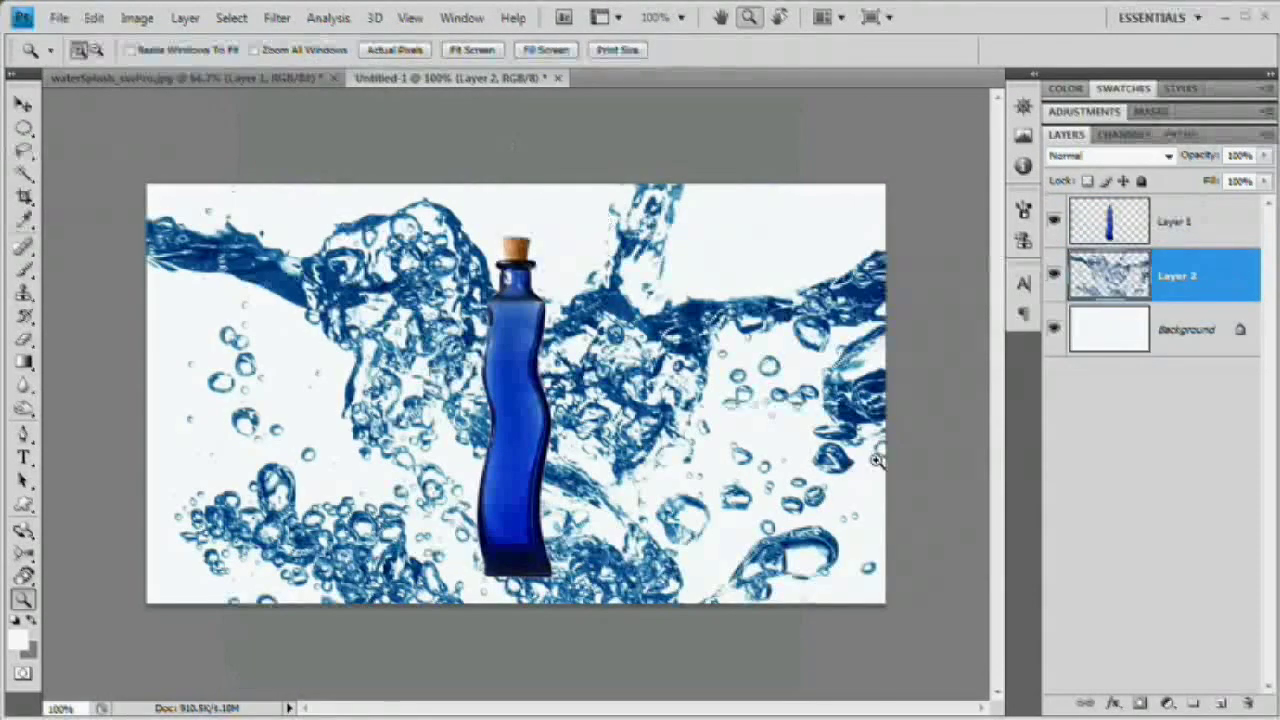
Step: Scale the pasted water splash to about 59% with Free Transform and place it behind the bottle, aligned with the canvas's upper edge
key(v)
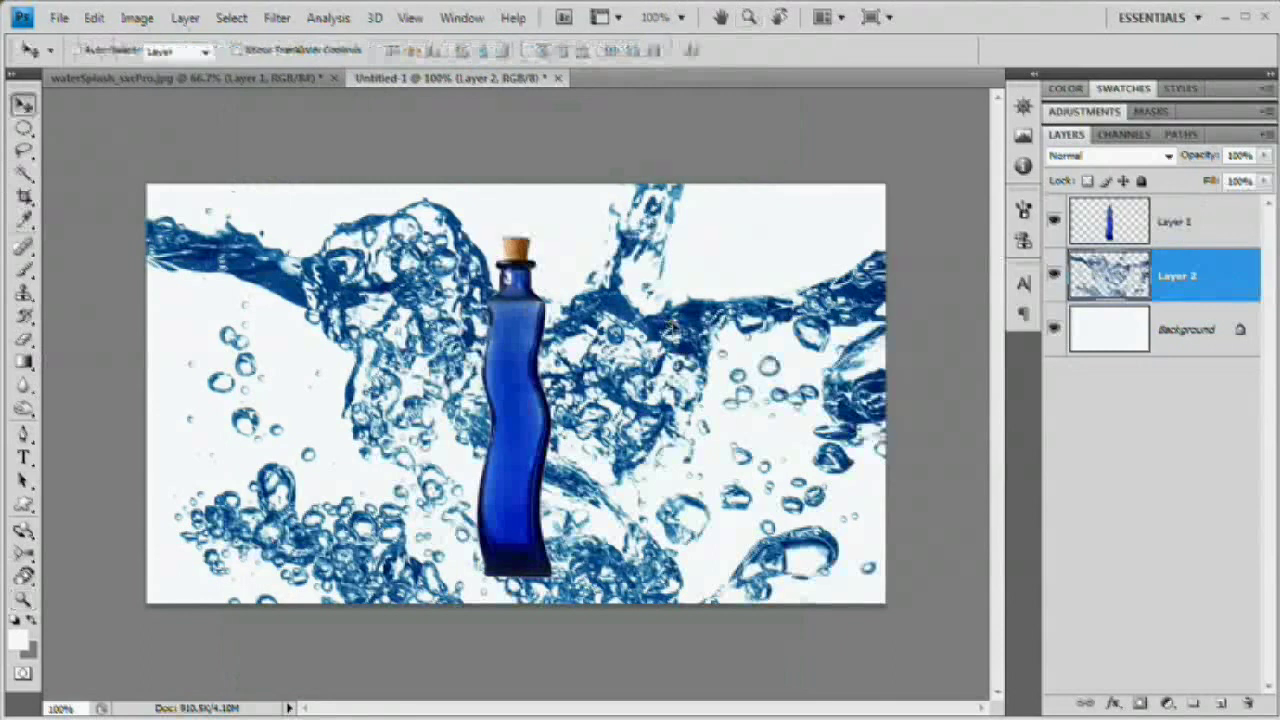
key(ctrl+minus)
key(ctrl+minus)
key(ctrl+plus)
key(ctrl+t)
drag(272, 254, 389, 375)
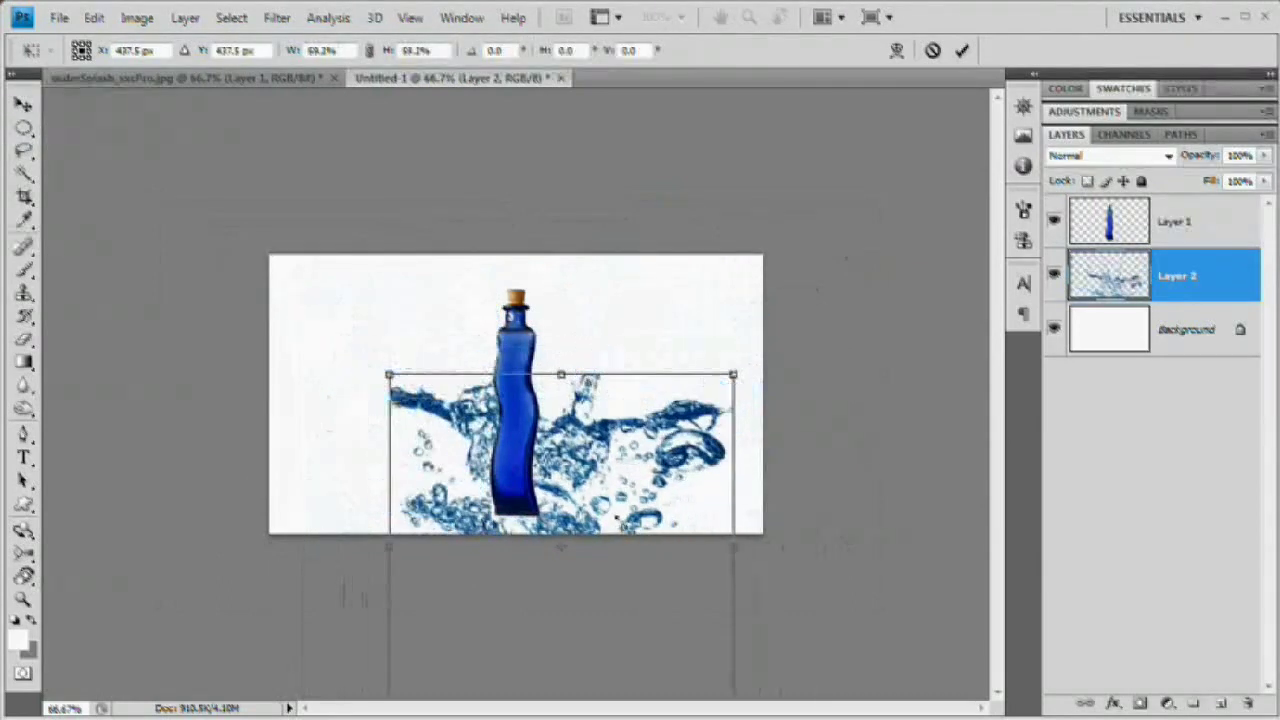
drag(600, 440, 550, 352)
key(Return)
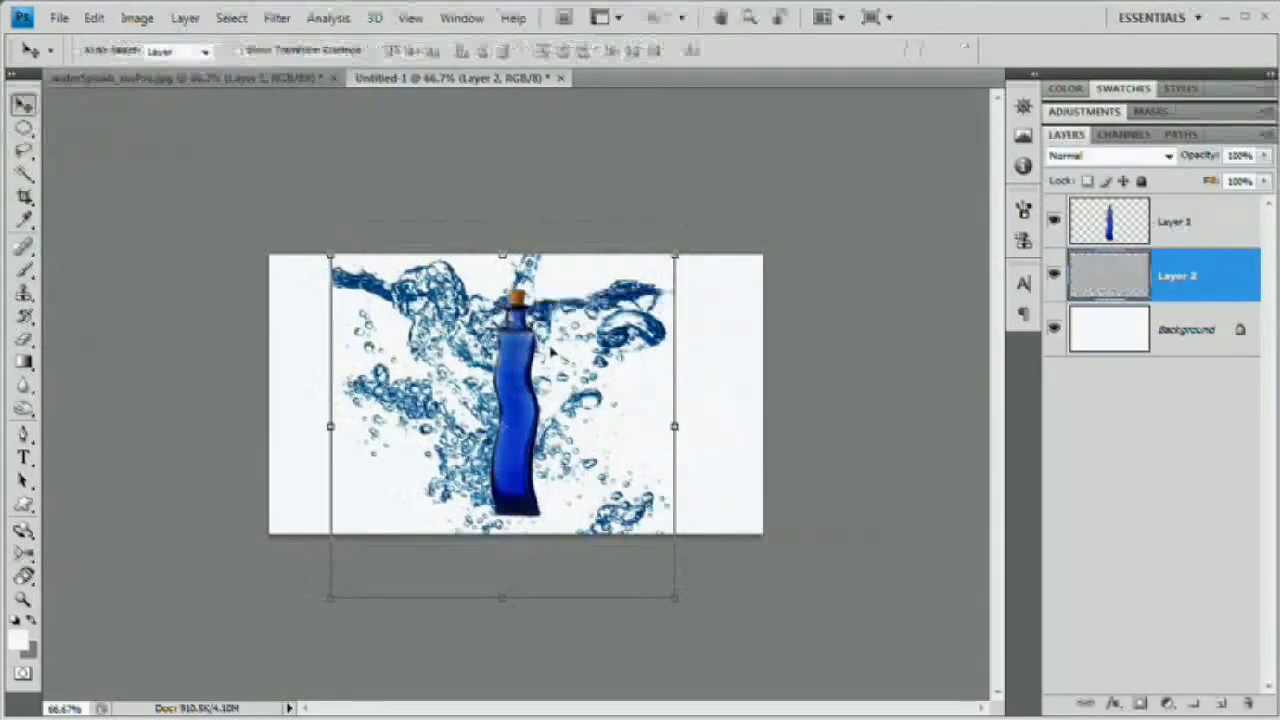
key(ctrl+1)
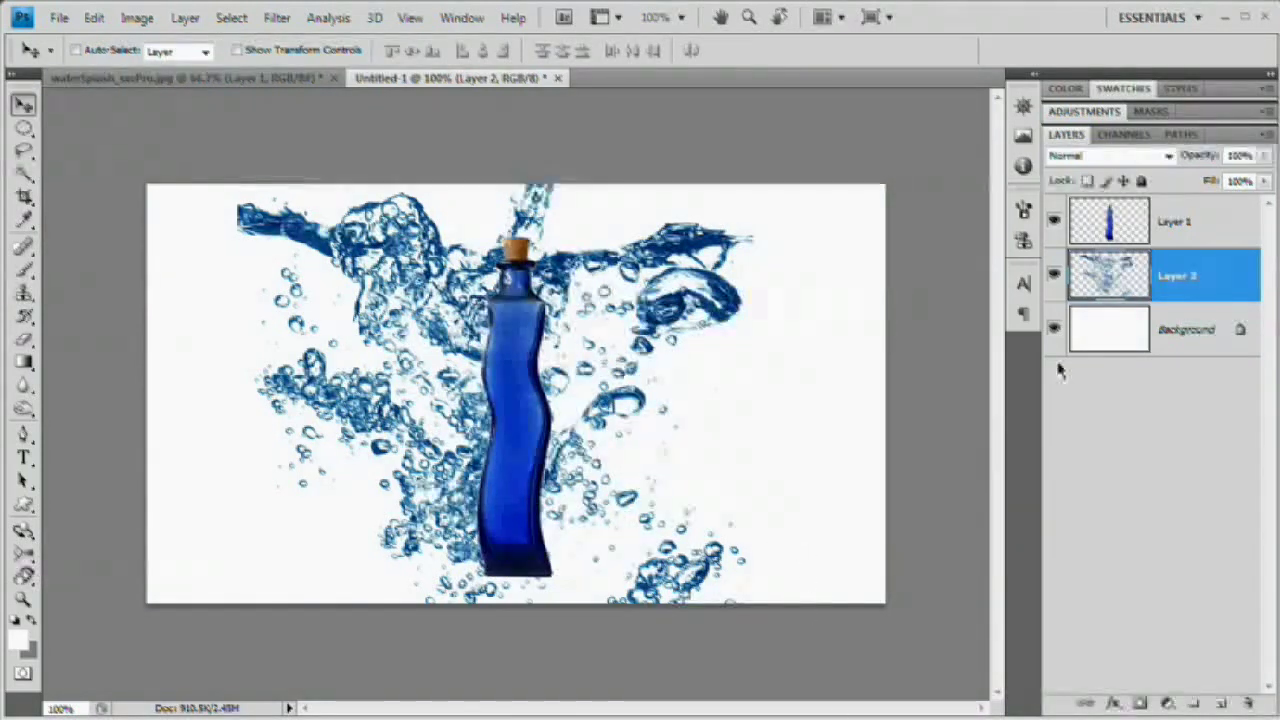
Step: Move the water splash layer above the bottle layer and toggle its visibility to compare the bottle with and without it
drag(1093, 283, 1133, 206)
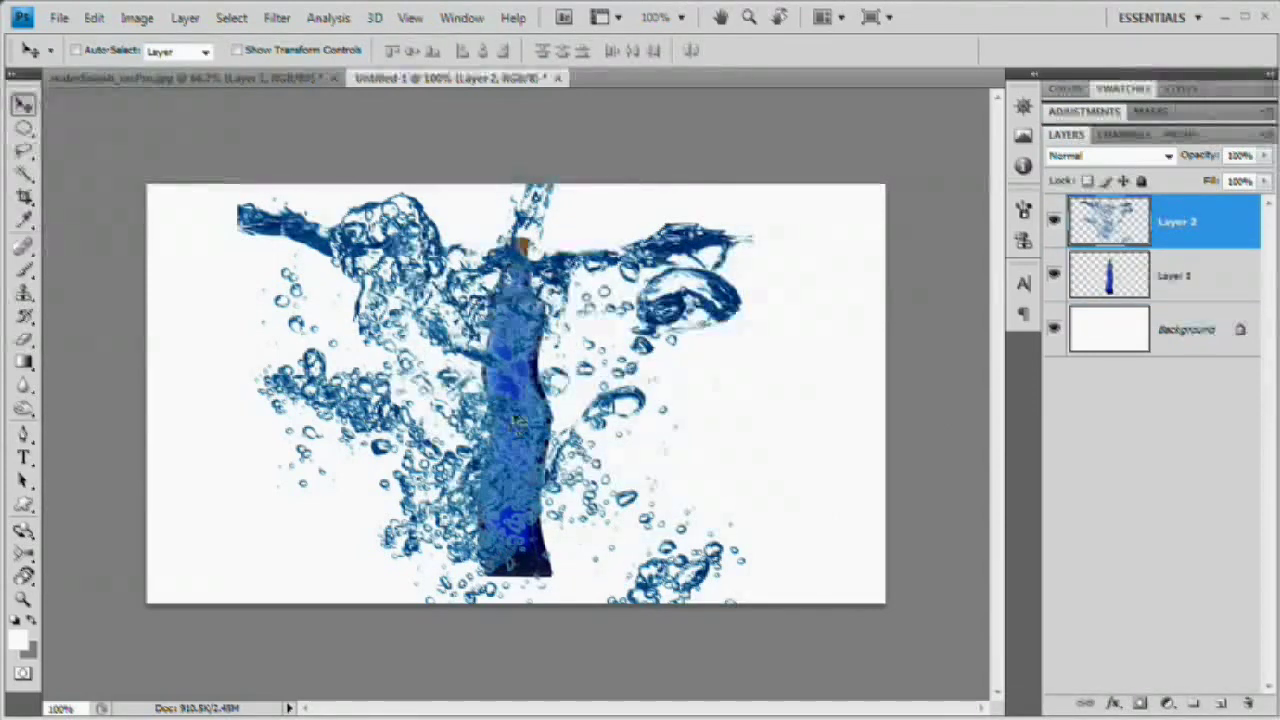
click(1054, 222)
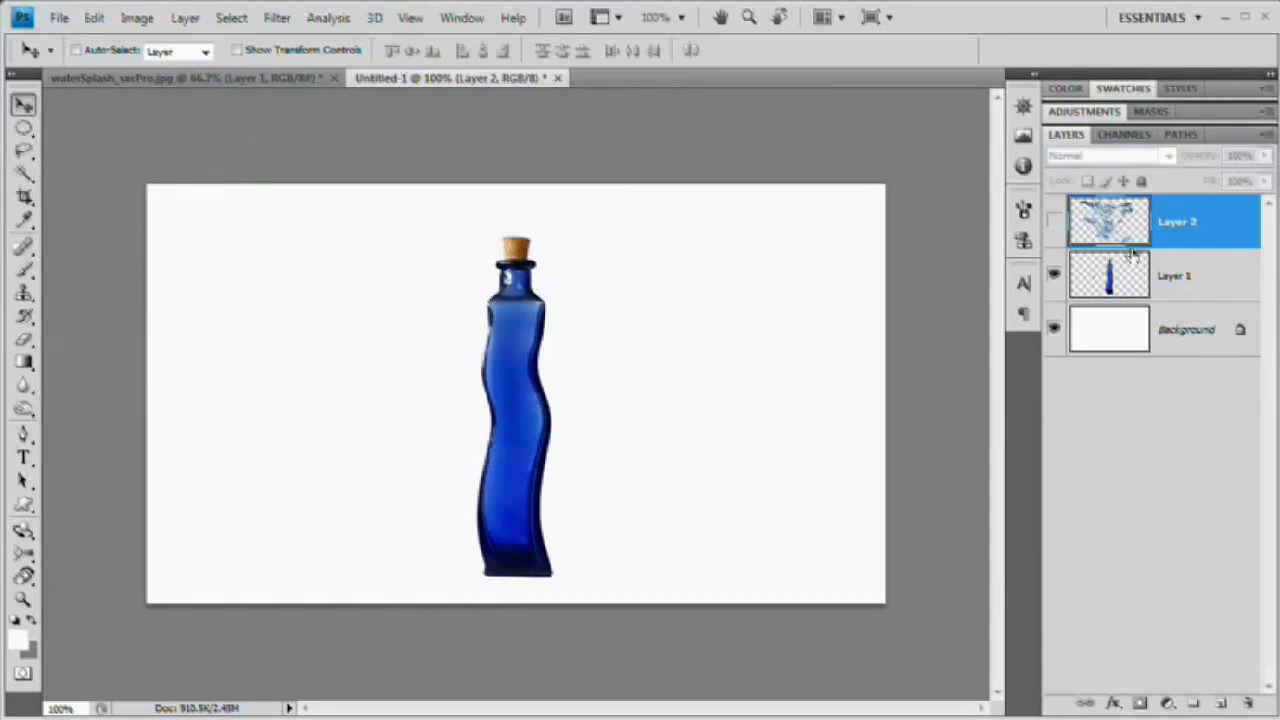
click(1054, 222)
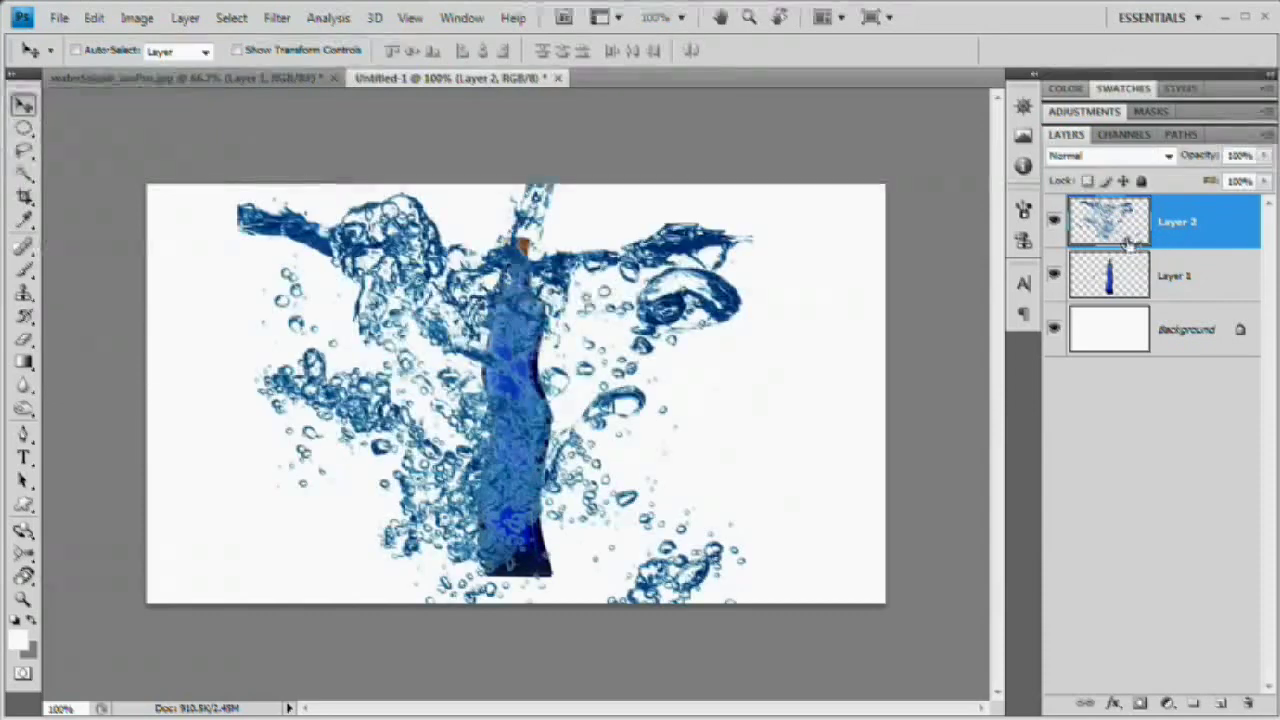
Step: Duplicate the water splash layer, hide the original, and mask the copy to the bottle's outline
key(ctrl+j)
click(1054, 276)
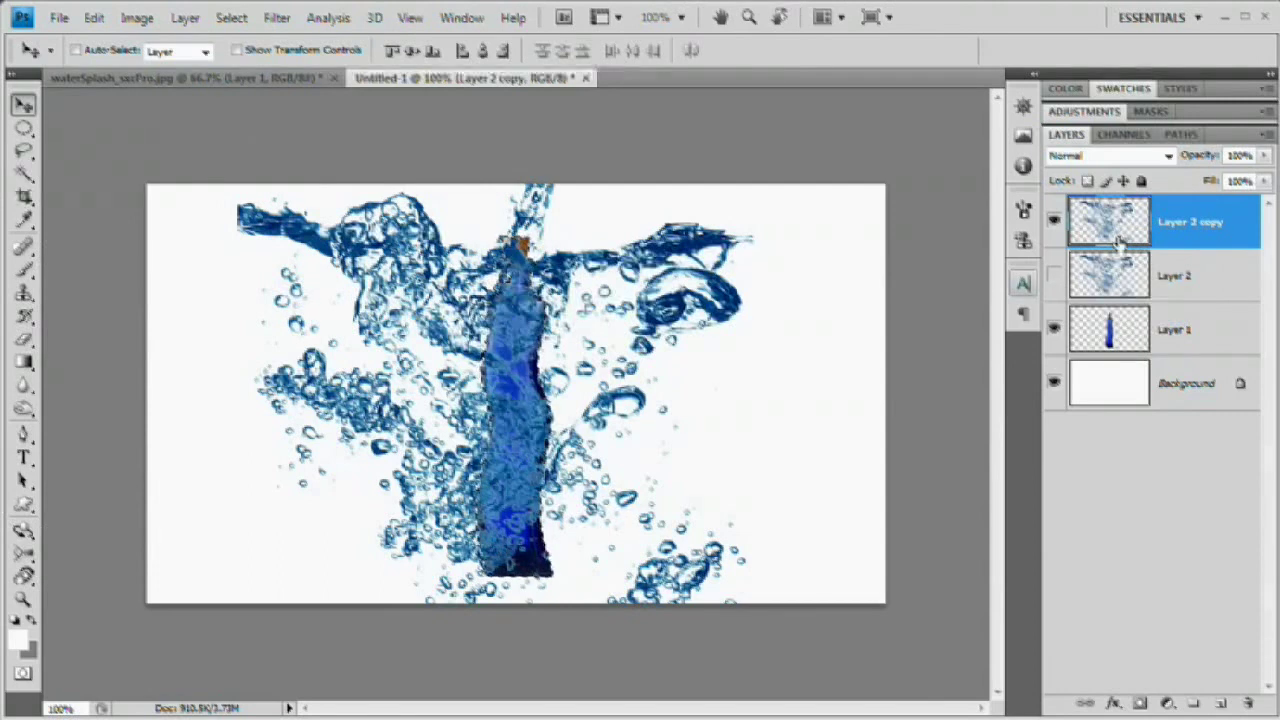
click(1139, 703)
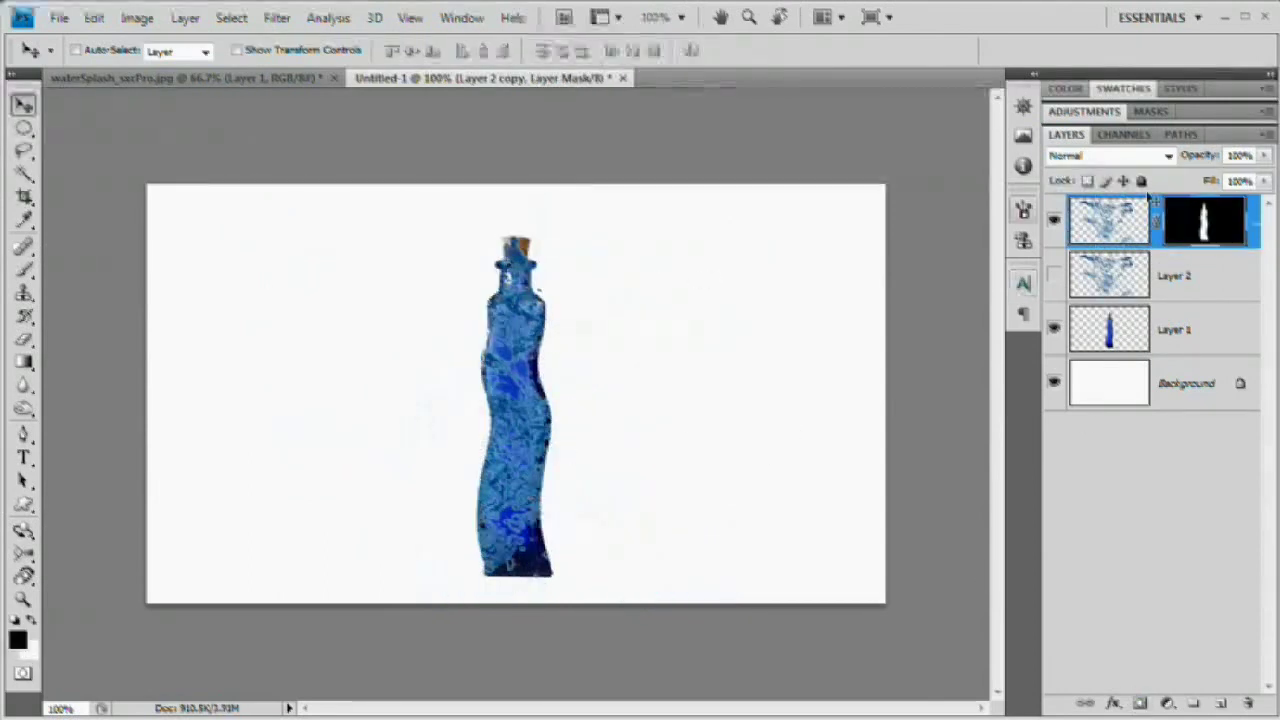
Step: Set the masked water splash copy's blend mode to Multiply and check the effect on the bottle up close
click(1110, 222)
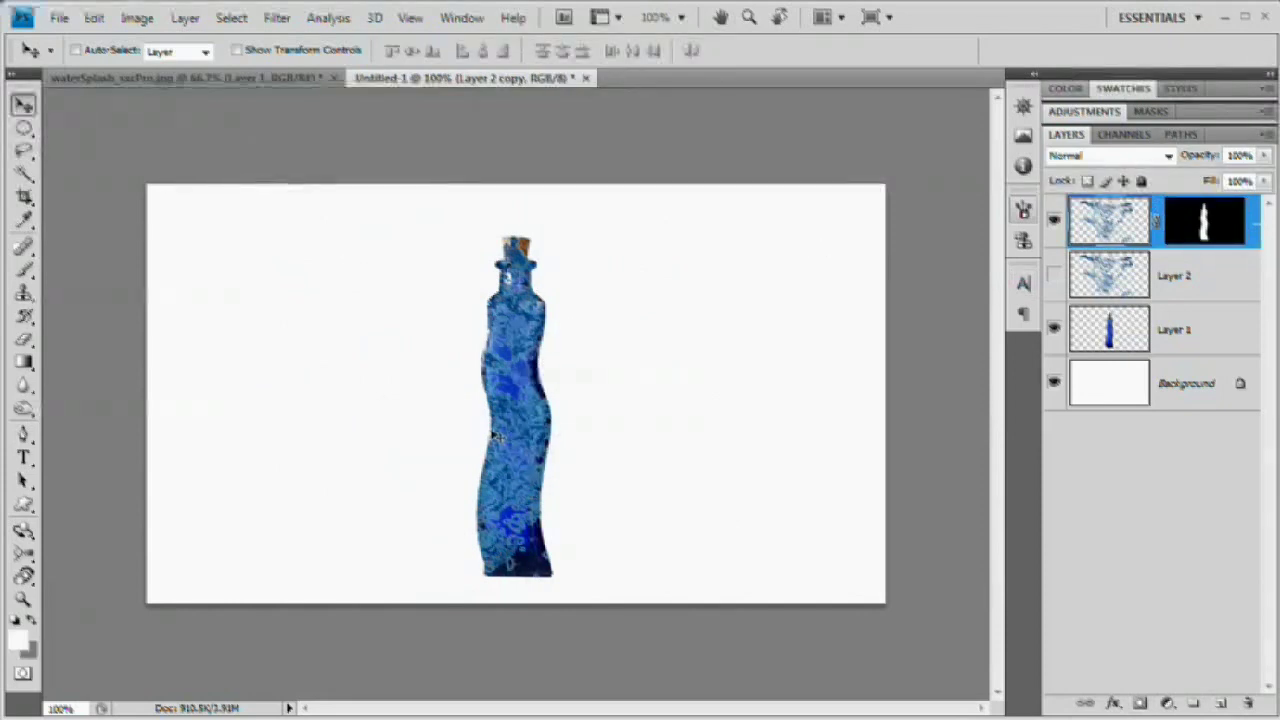
key(ctrl+plus)
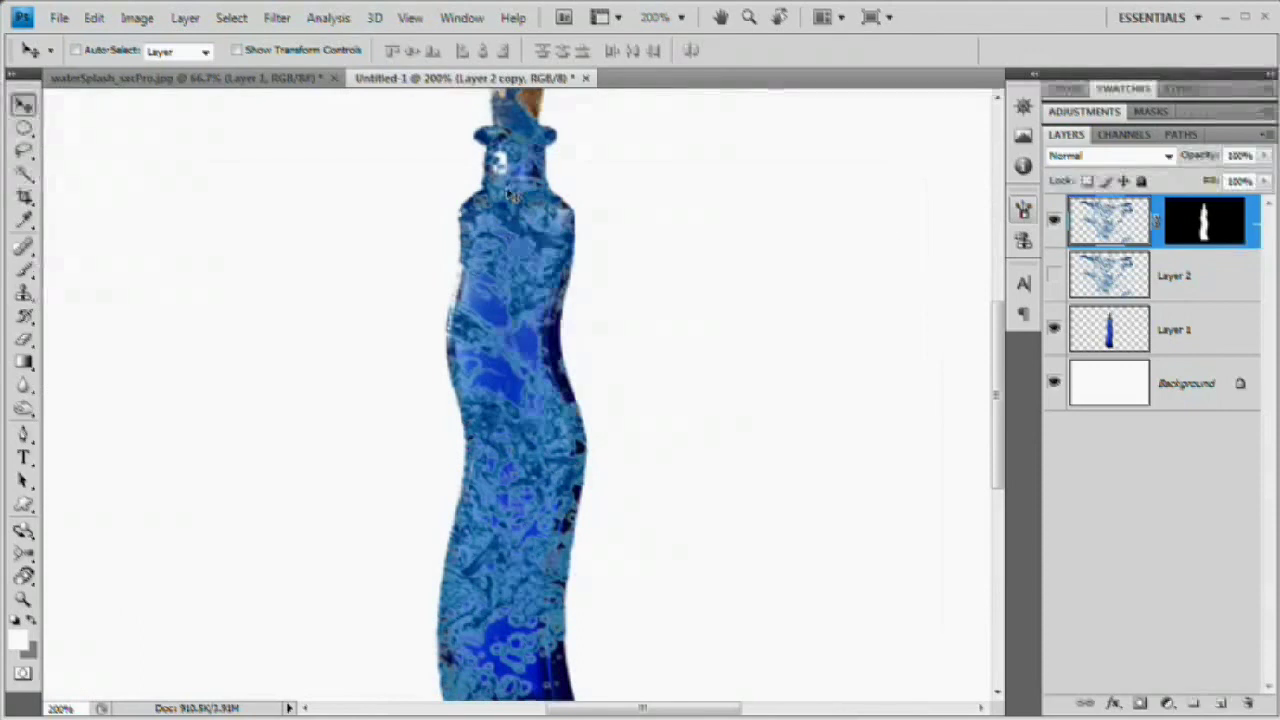
click(1100, 157)
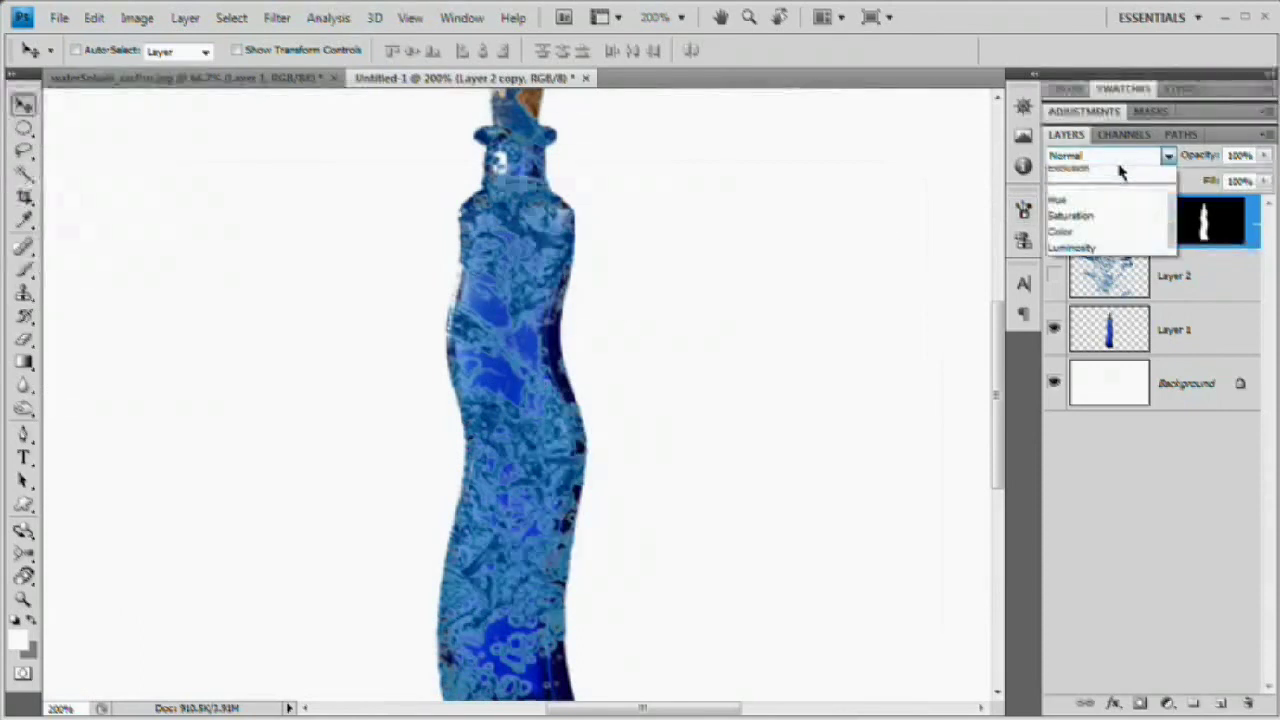
click(1068, 240)
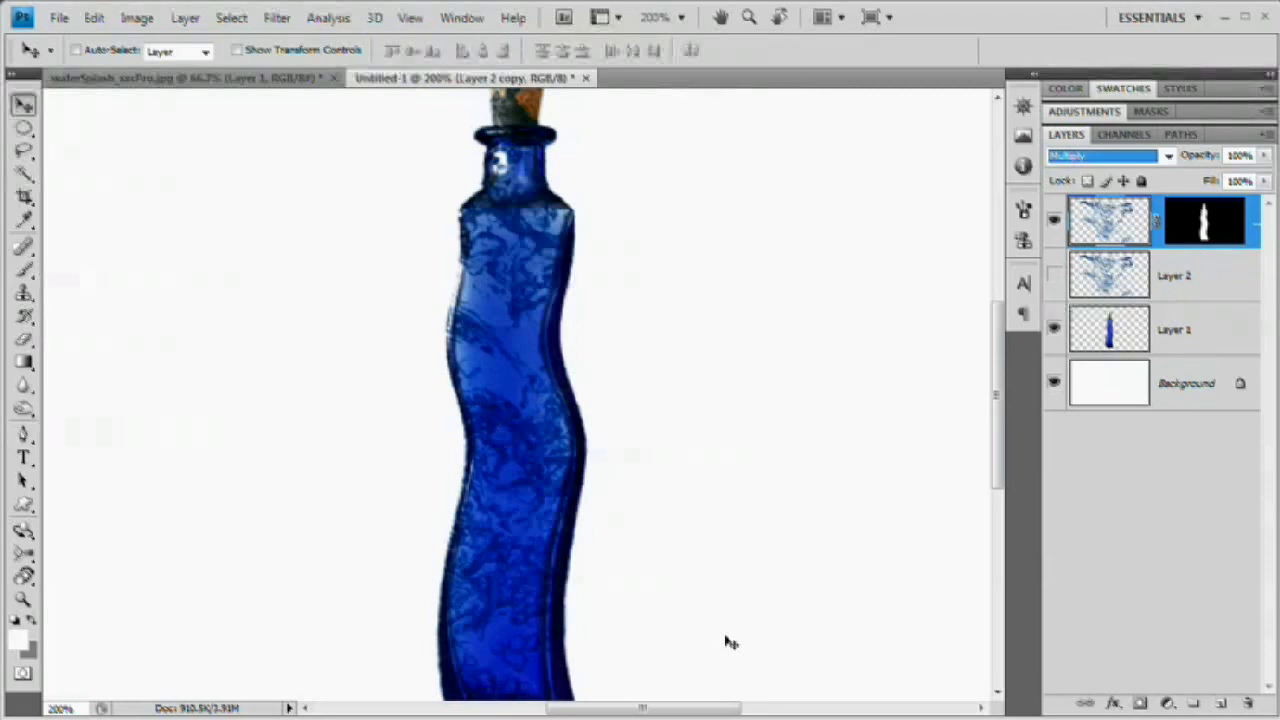
key(ctrl+minus)
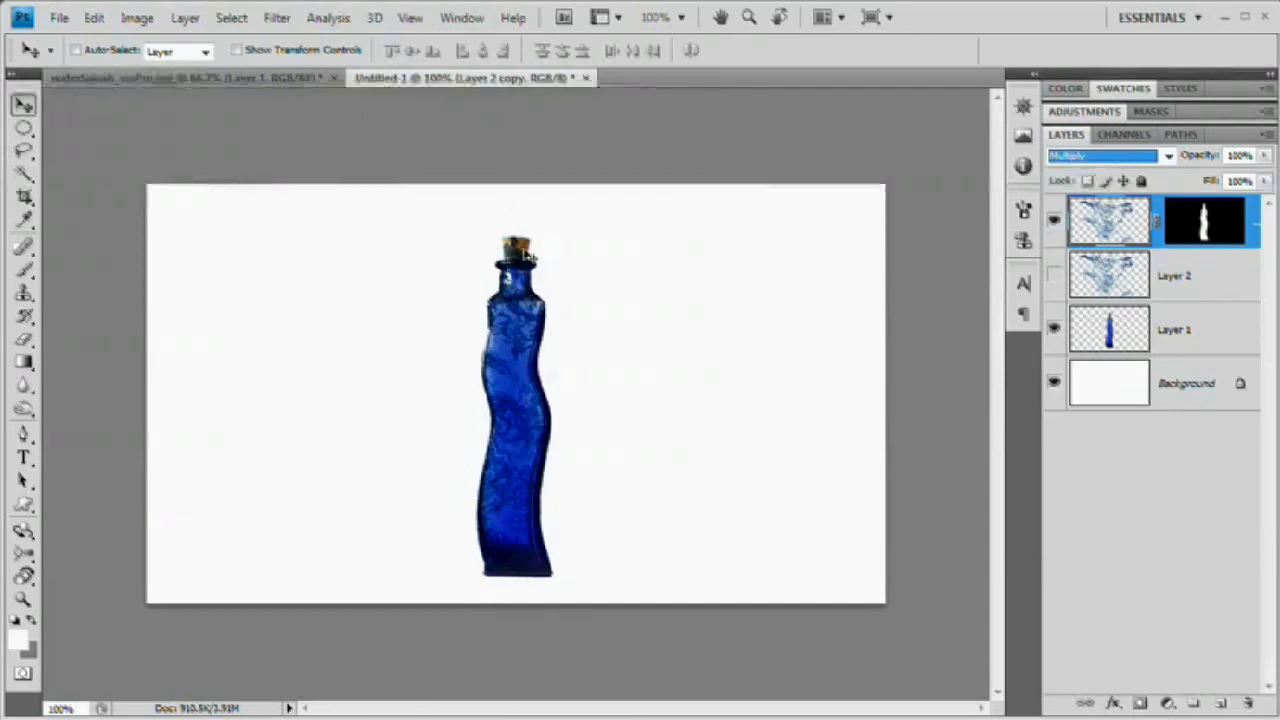
Step: Start a Glass distortion on the masked water splash copy with Distortion 12 and Smoothness 6
click(530, 235)
key(z)
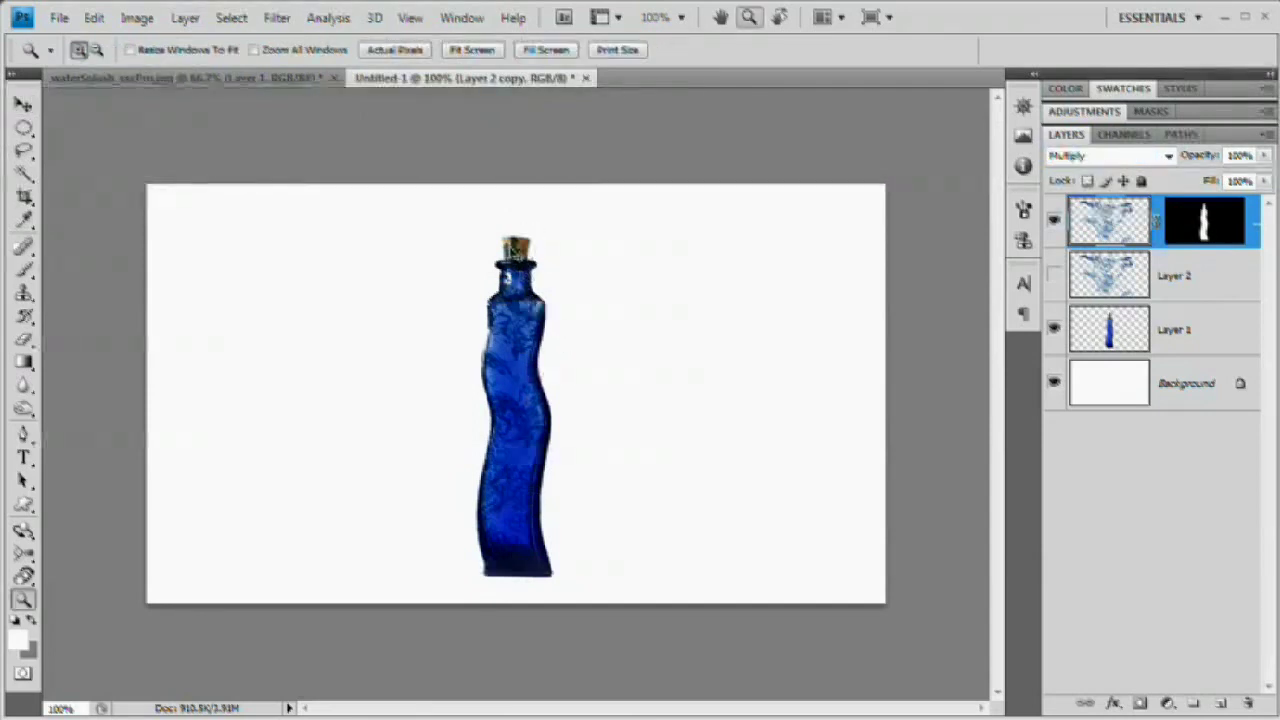
click(515, 258)
drag(534, 451, 549, 400)
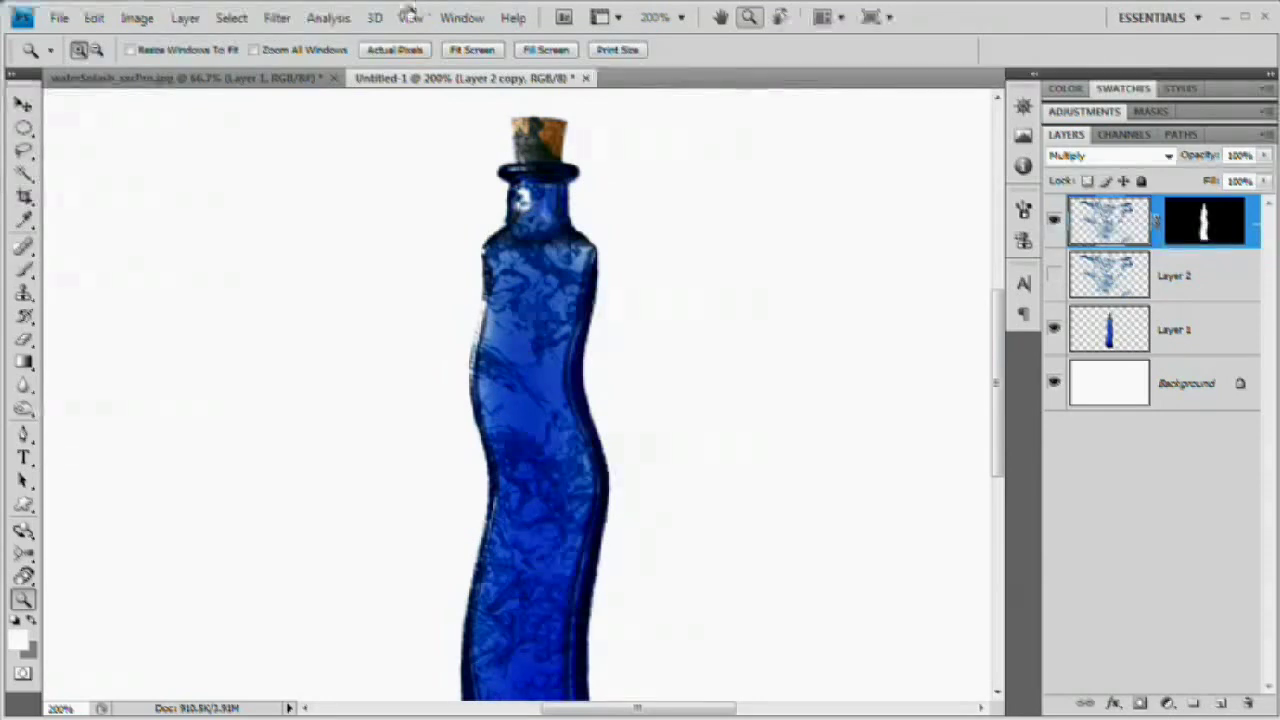
click(278, 18)
mouse_move(315, 221)
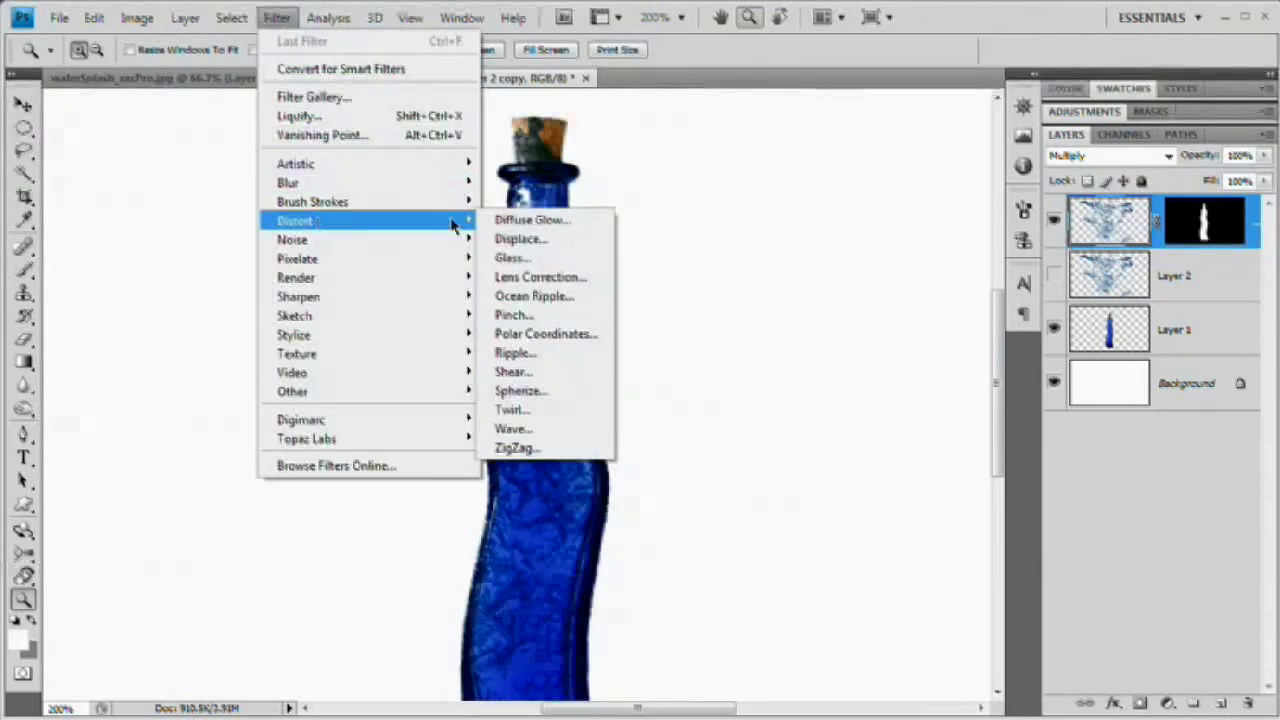
click(570, 254)
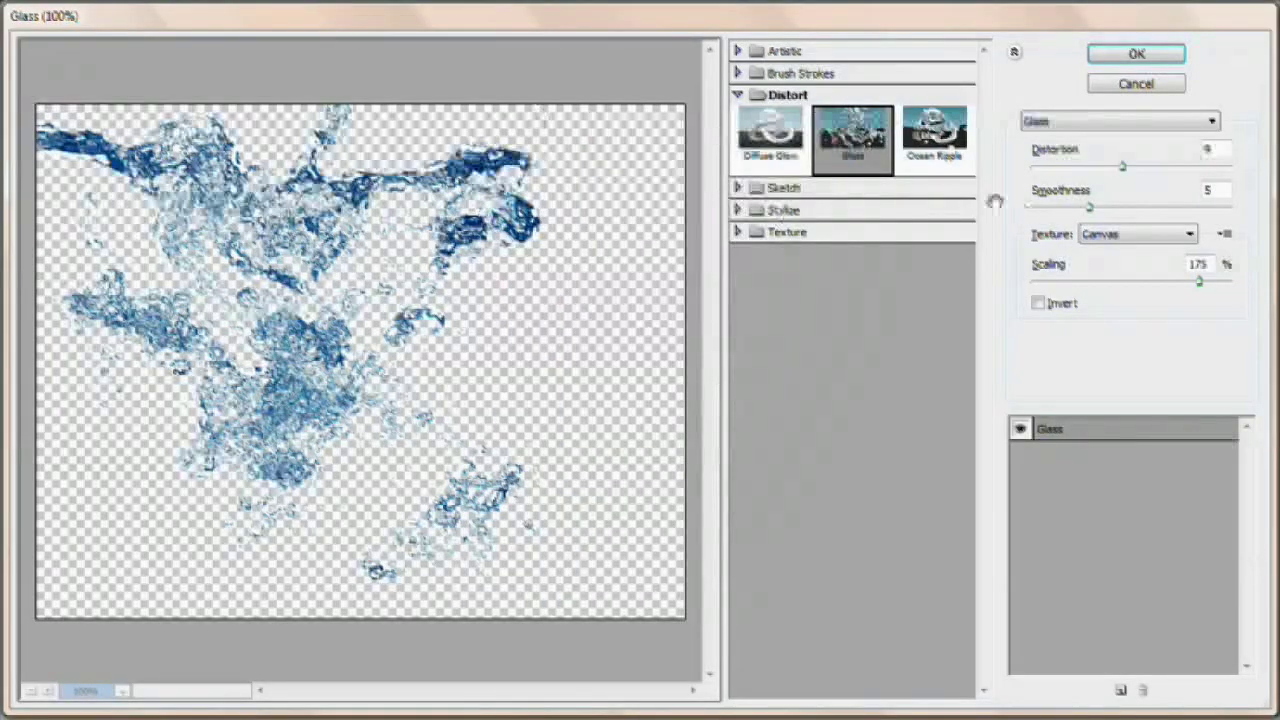
drag(1123, 166, 1150, 170)
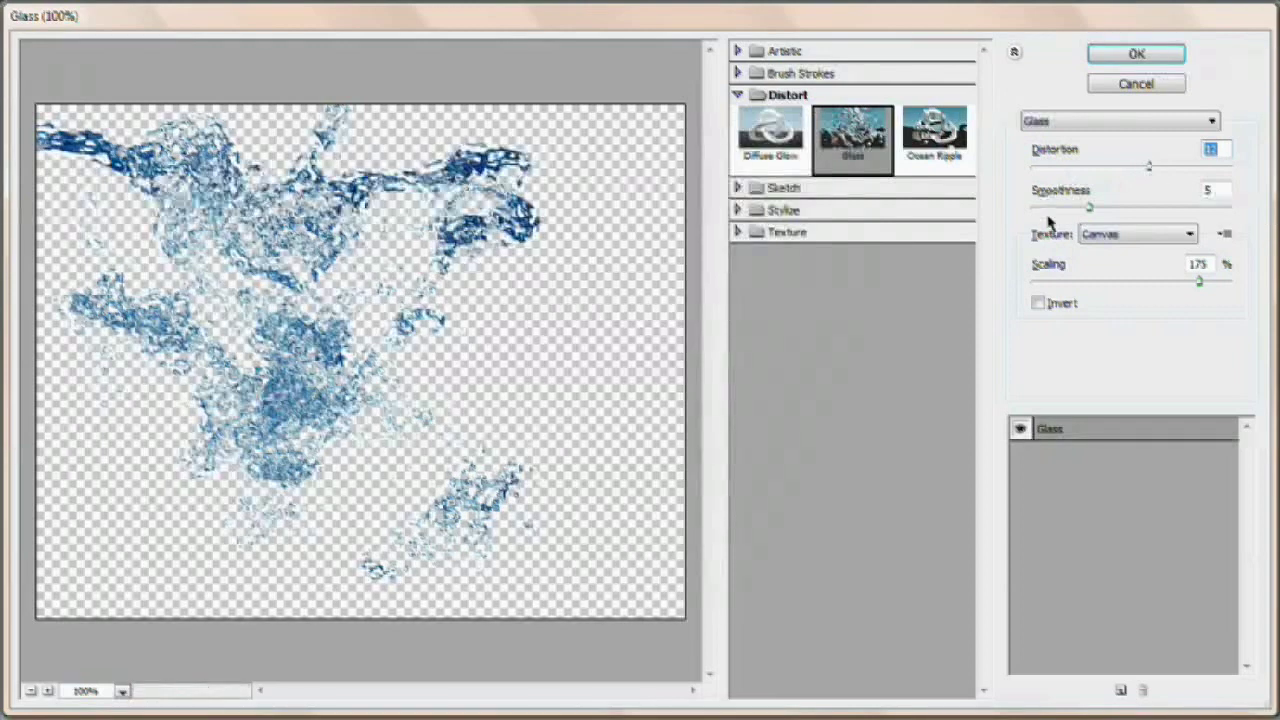
mouse_move(1090, 210)
mouse_down()
mouse_move(1069, 206)
mouse_move(1128, 210)
mouse_move(1108, 212)
mouse_up()
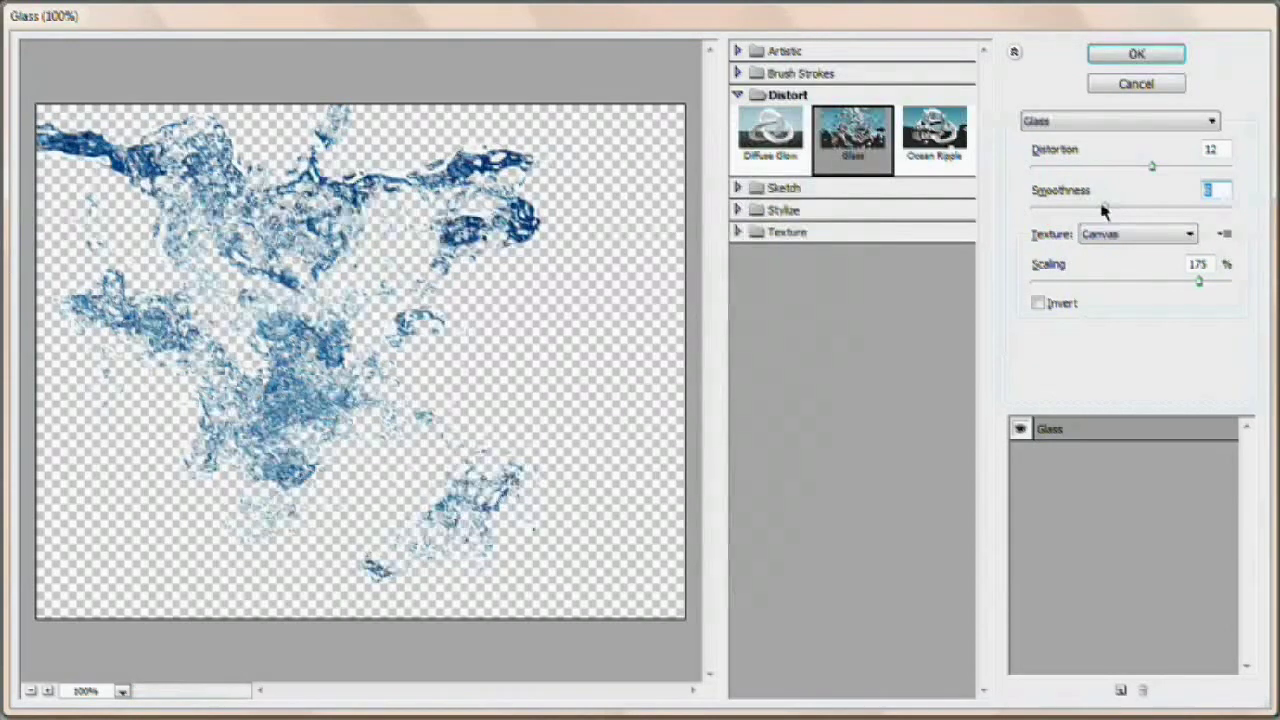
Step: Try the Frosted texture, return to Canvas, set the scaling to about 160%, and apply the Glass filter
click(1140, 236)
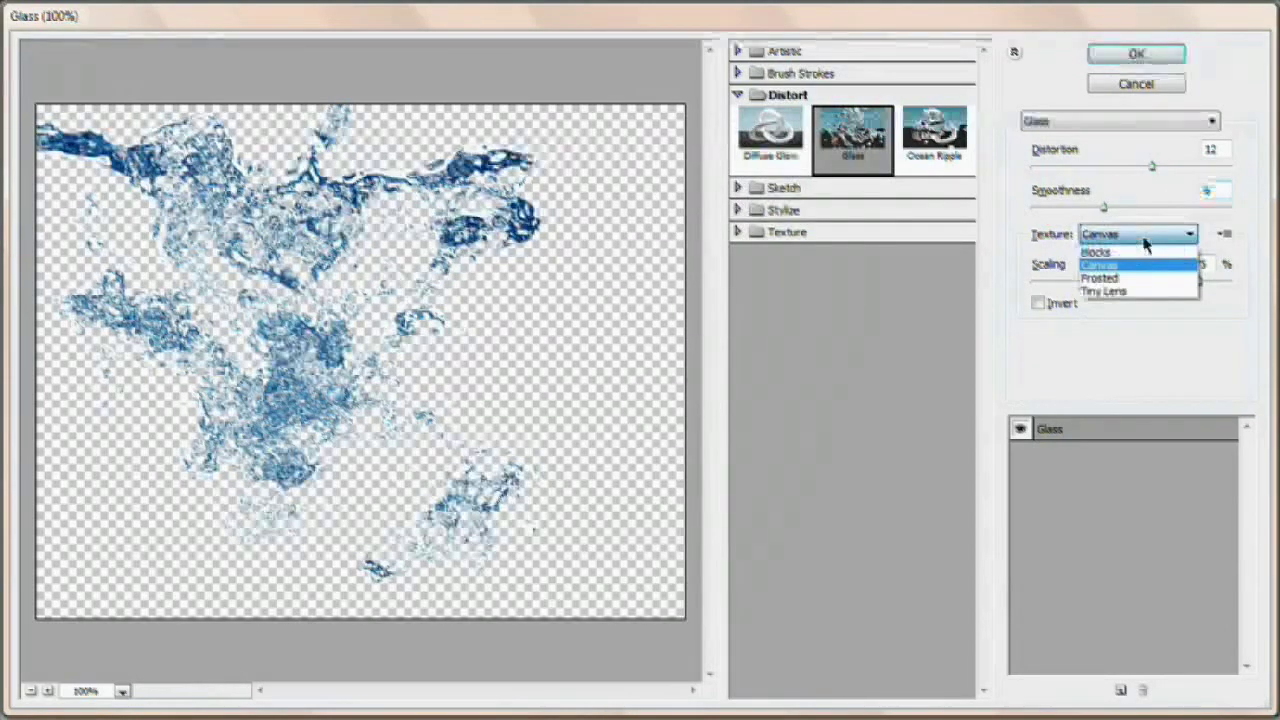
click(1136, 280)
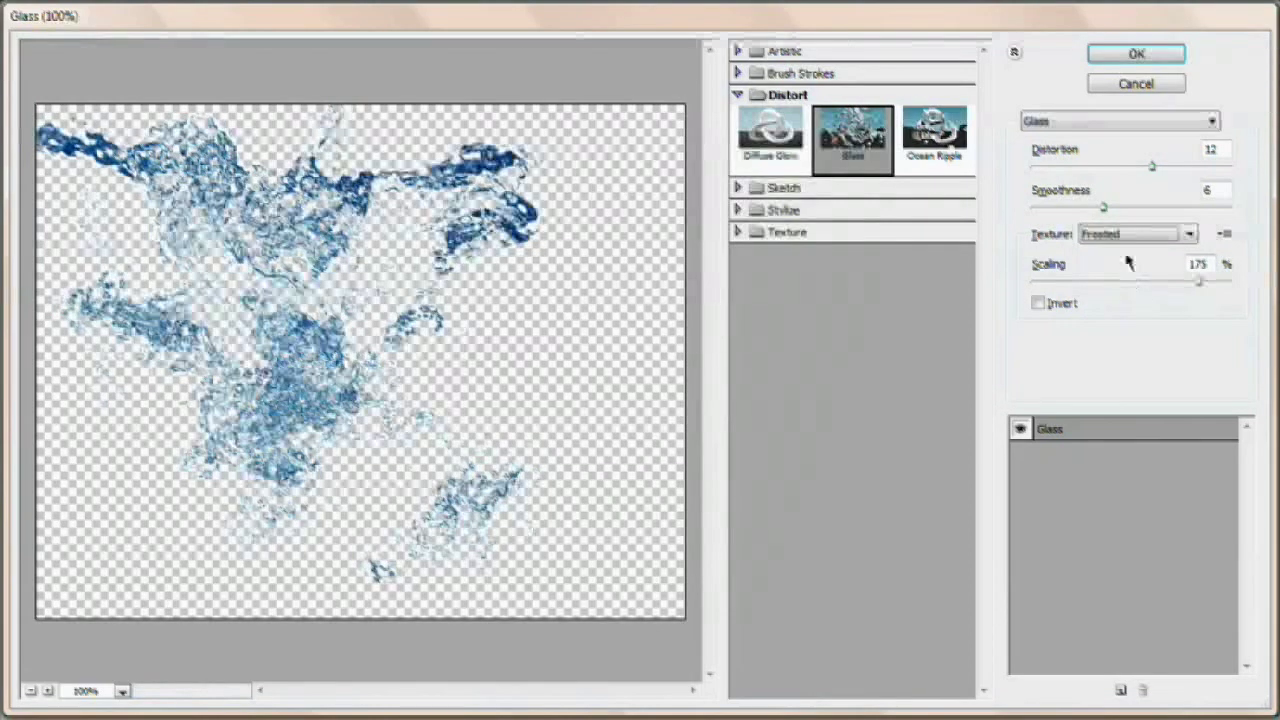
click(1132, 236)
click(1145, 262)
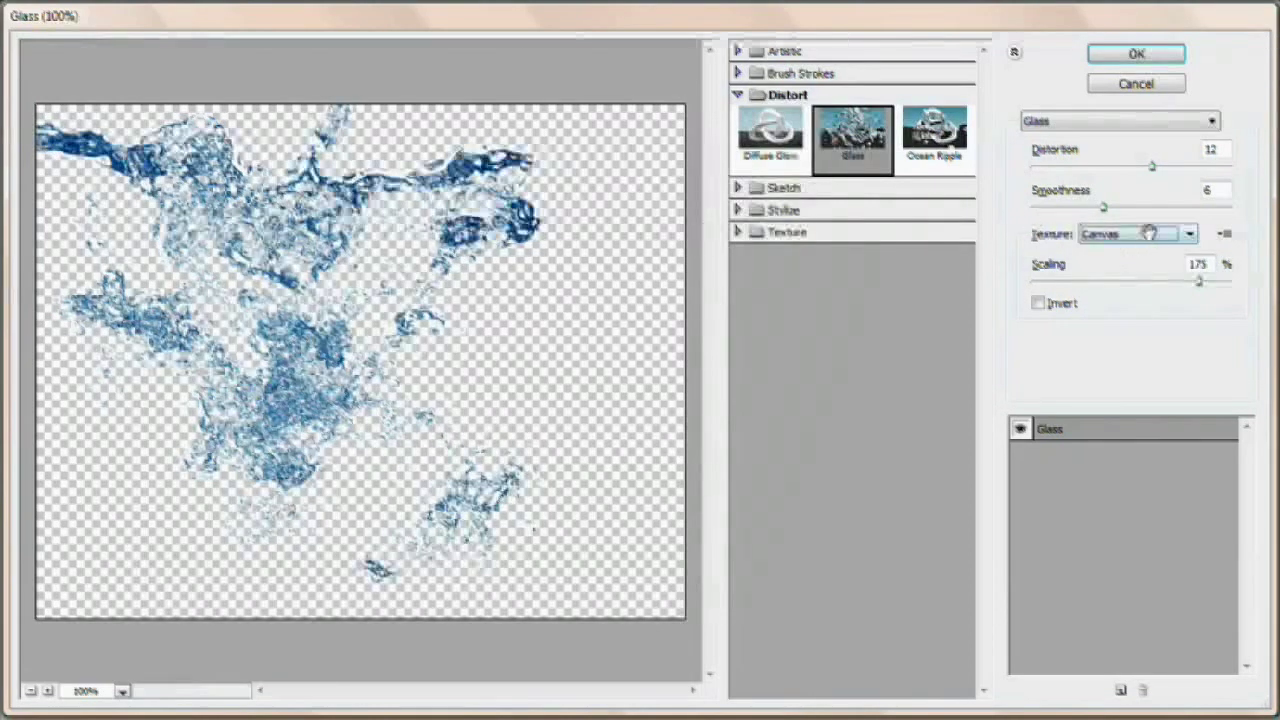
mouse_move(1200, 288)
mouse_down()
mouse_move(1149, 286)
mouse_move(1200, 289)
mouse_move(1160, 283)
mouse_move(1180, 287)
mouse_up()
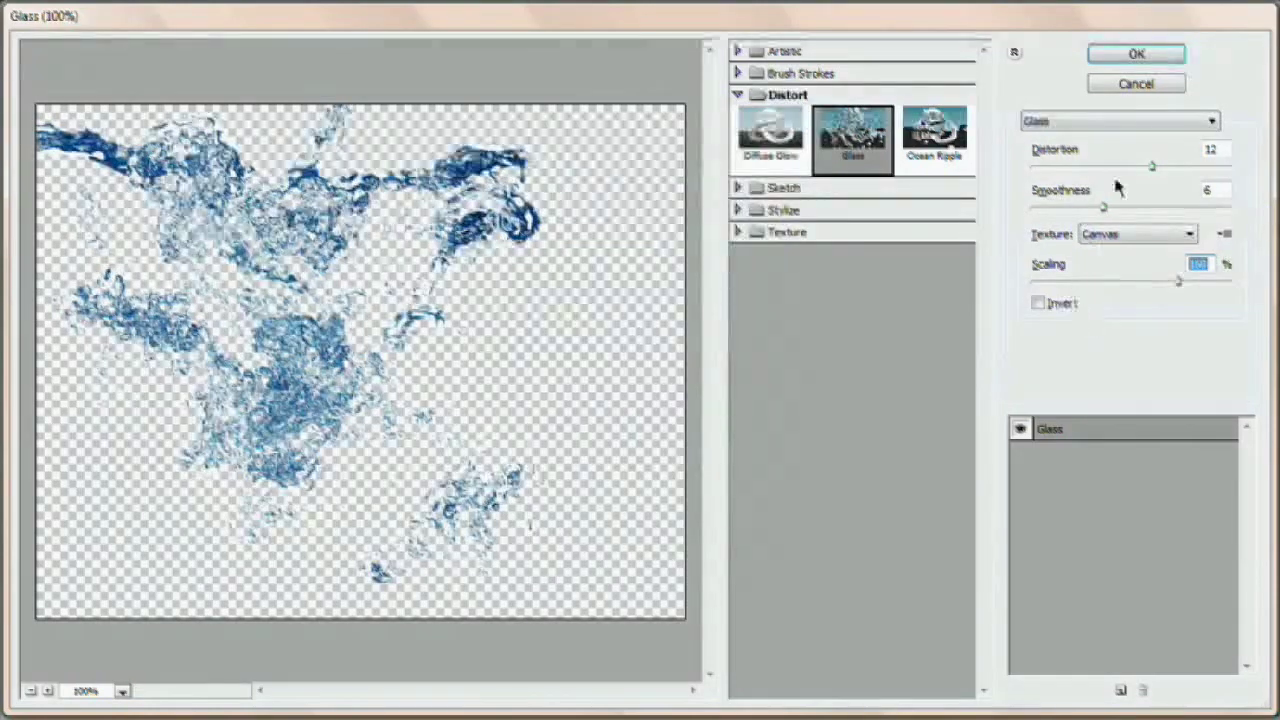
click(1136, 53)
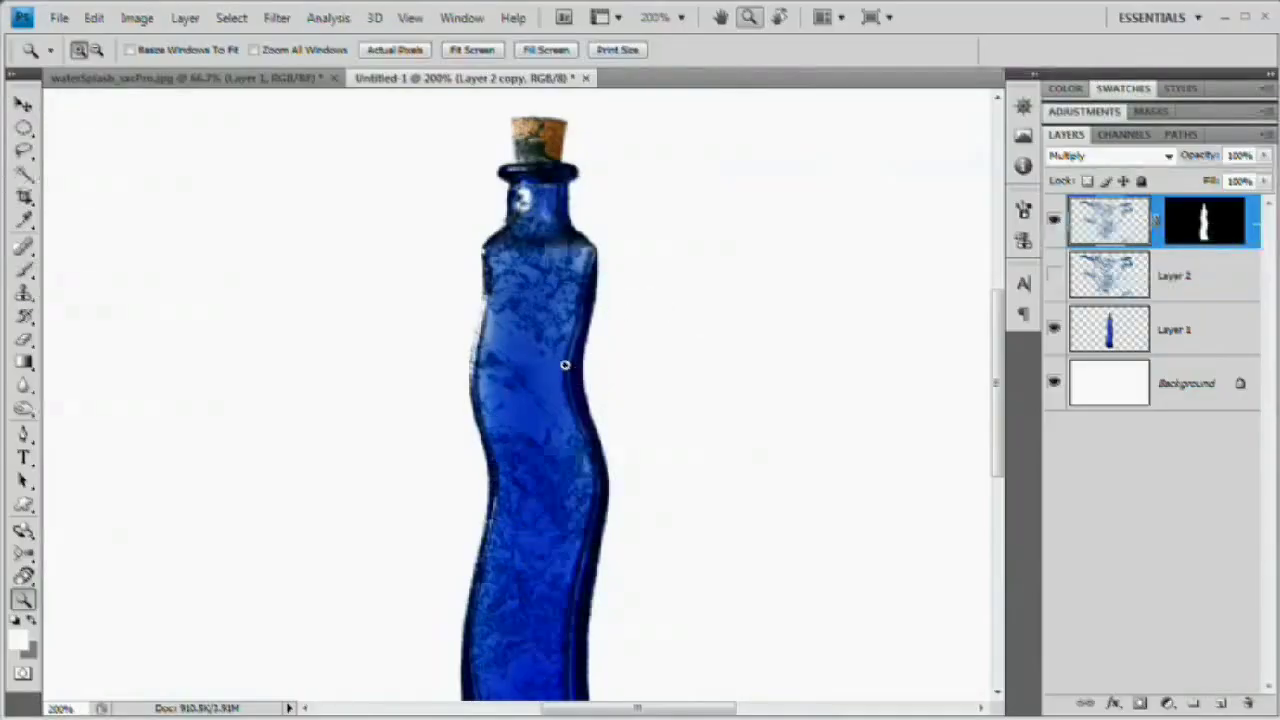
Step: Lower the opacity of the masked water splash copy to 70% and check the whole bottle
mouse_move(552, 510)
mouse_down()
mouse_move(560, 371)
mouse_move(554, 511)
mouse_up()
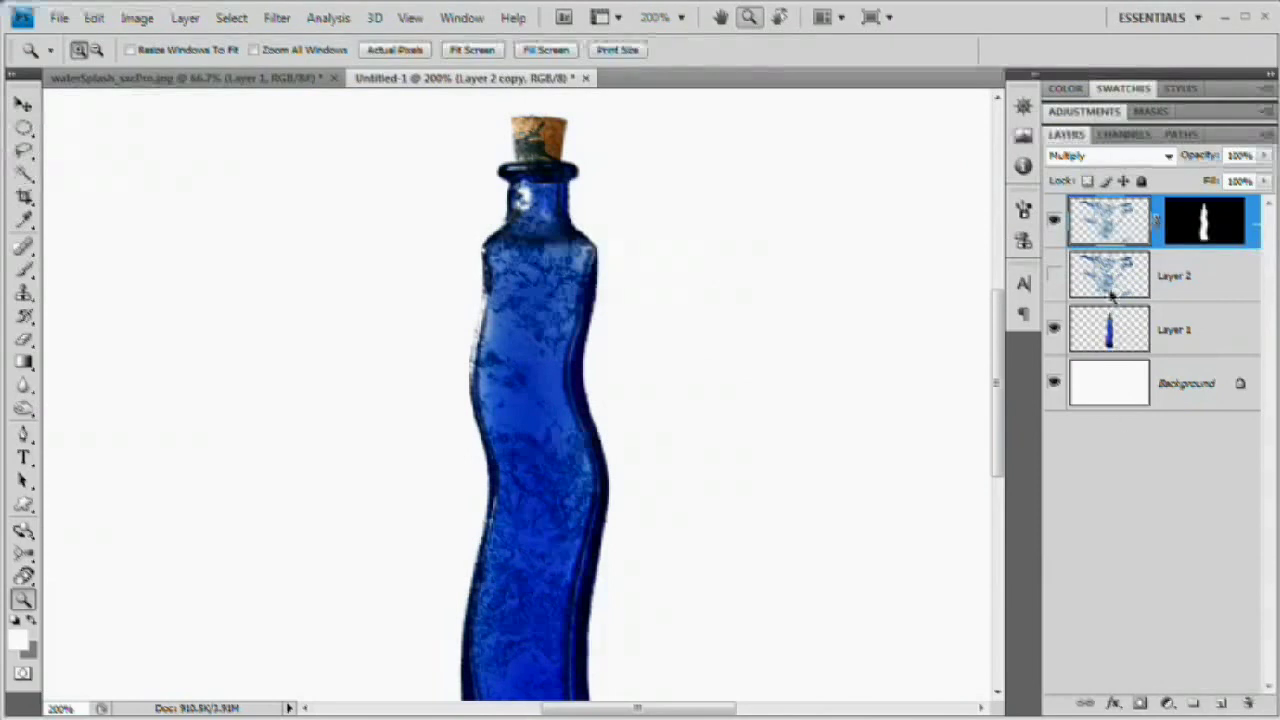
drag(1183, 160, 1210, 167)
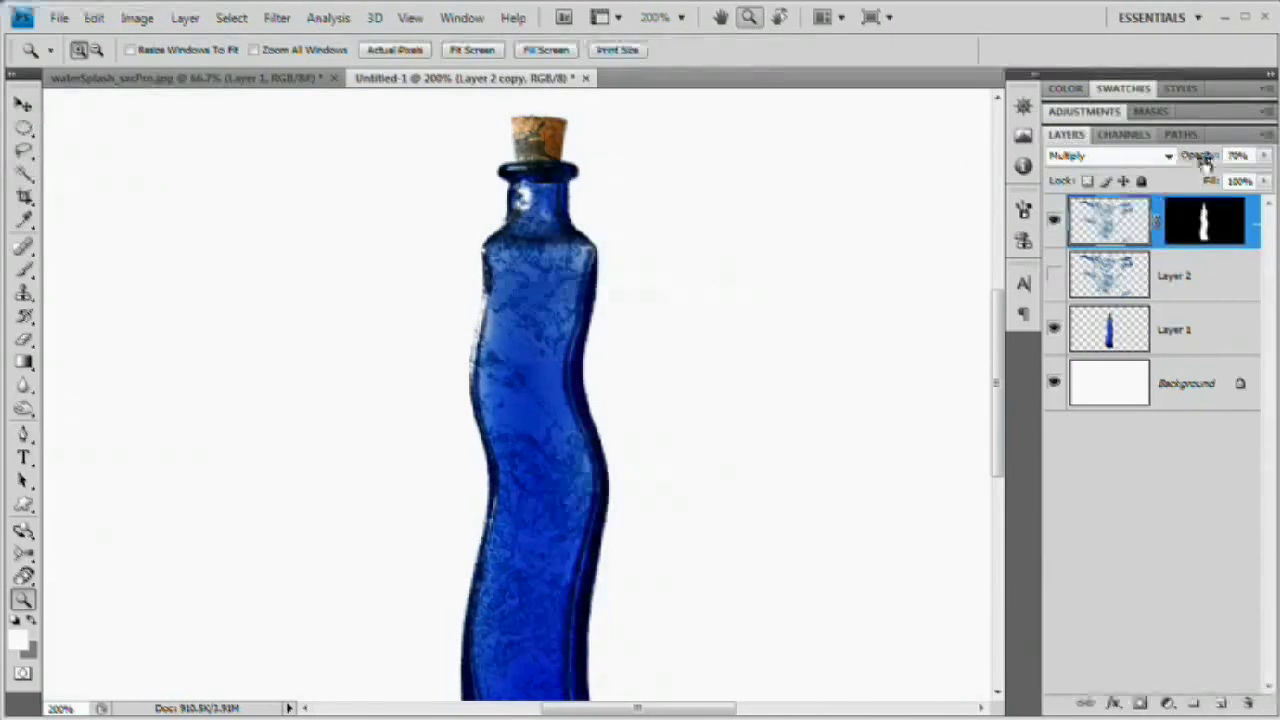
alt+click(927, 321)
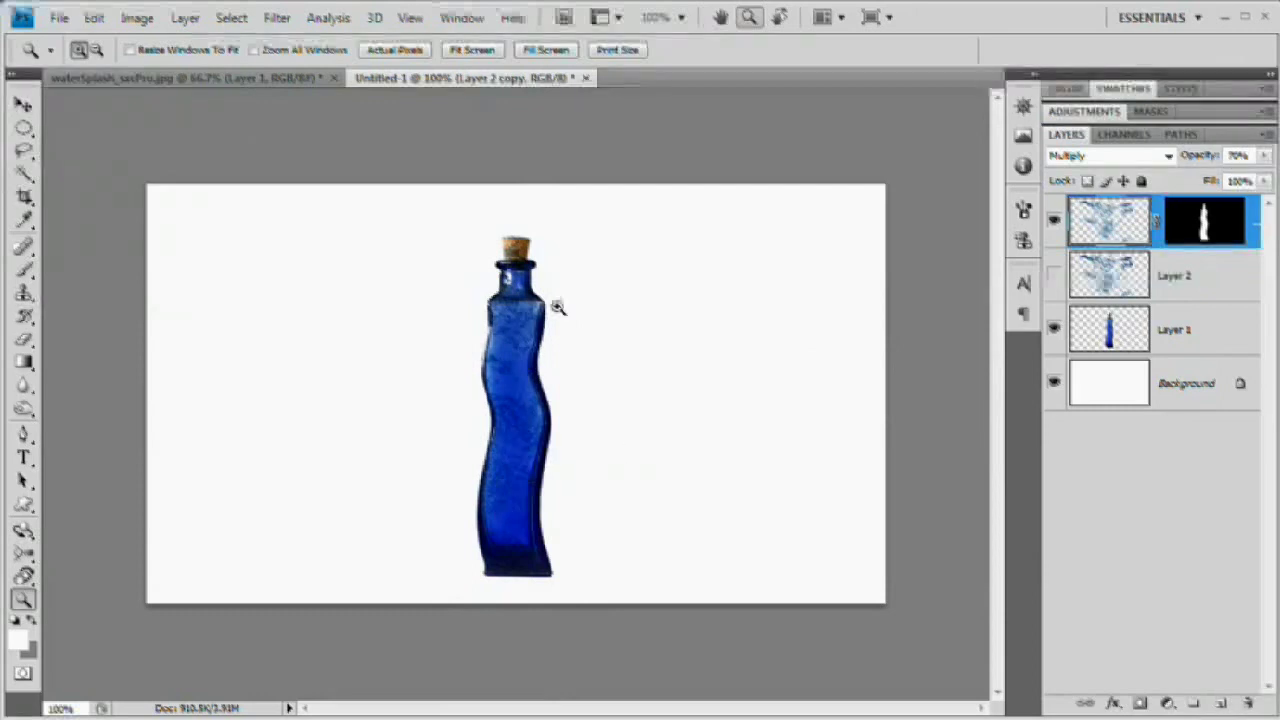
Step: Paint black with a 15 px brush on the splash copy's layer mask to clear the water from the cork
click(505, 283)
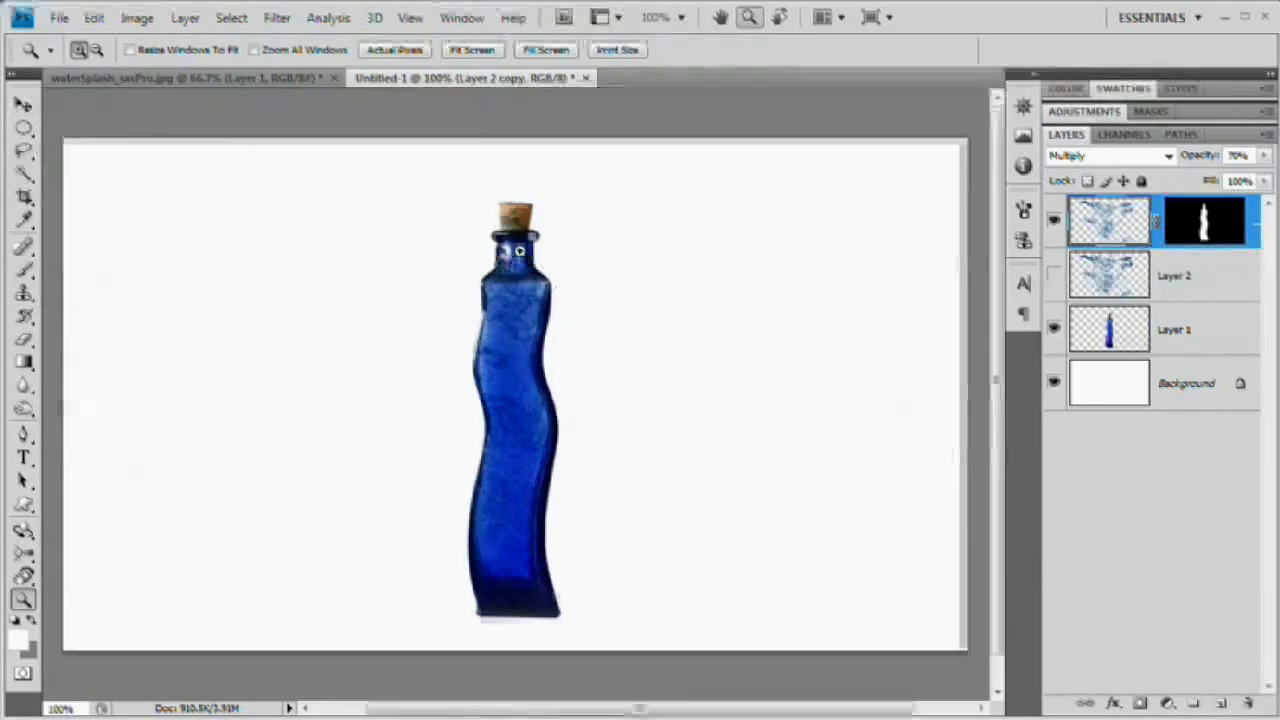
click(547, 232)
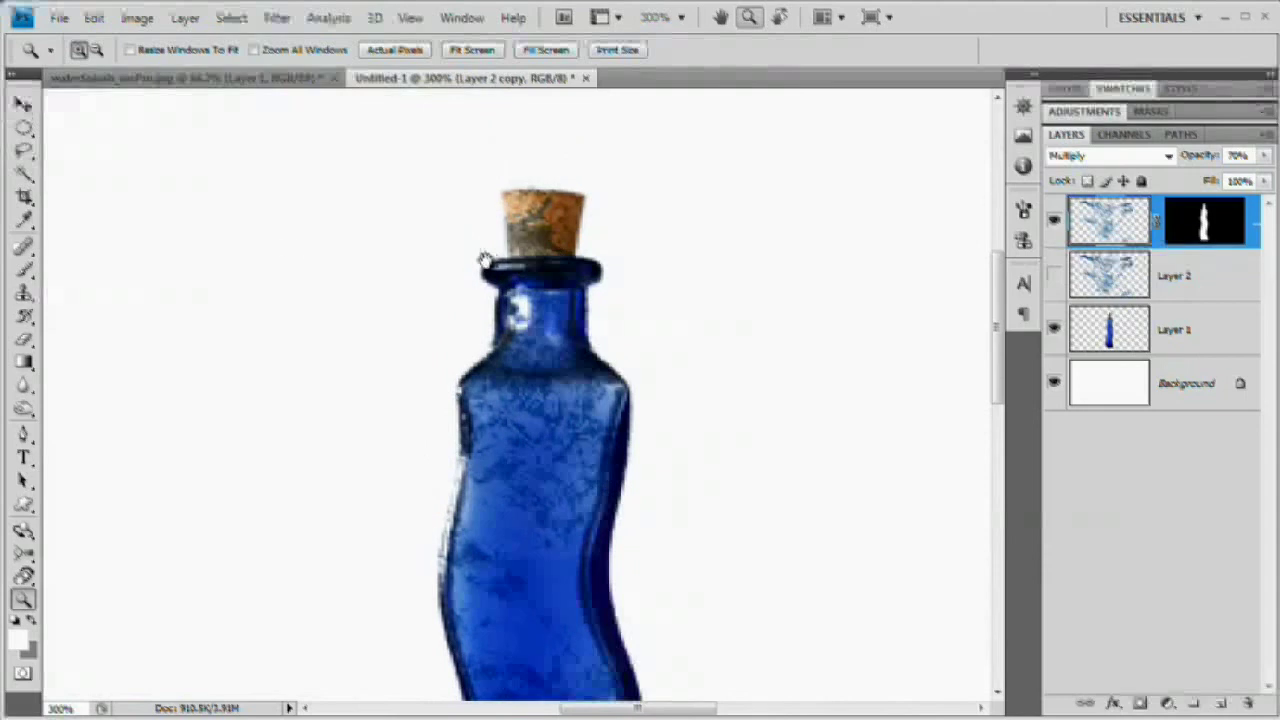
click(24, 269)
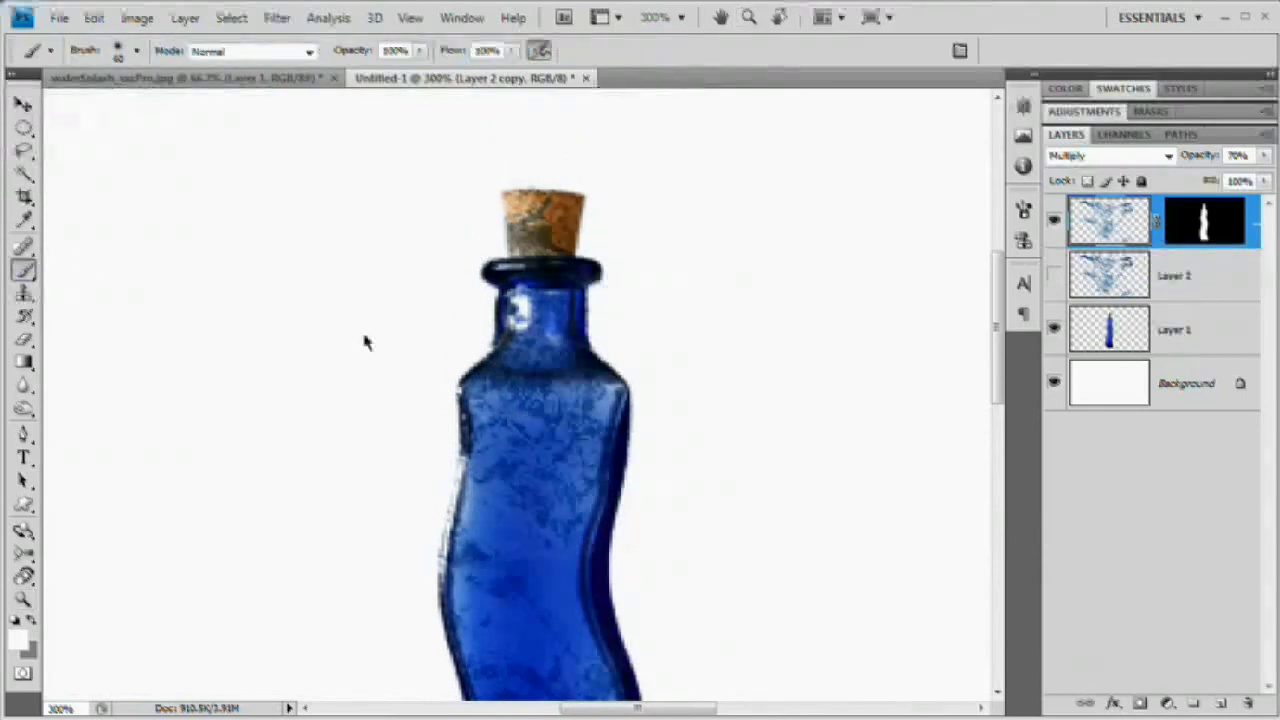
key(bracketleft)
key(bracketleft)
key(bracketleft)
key(bracketleft)
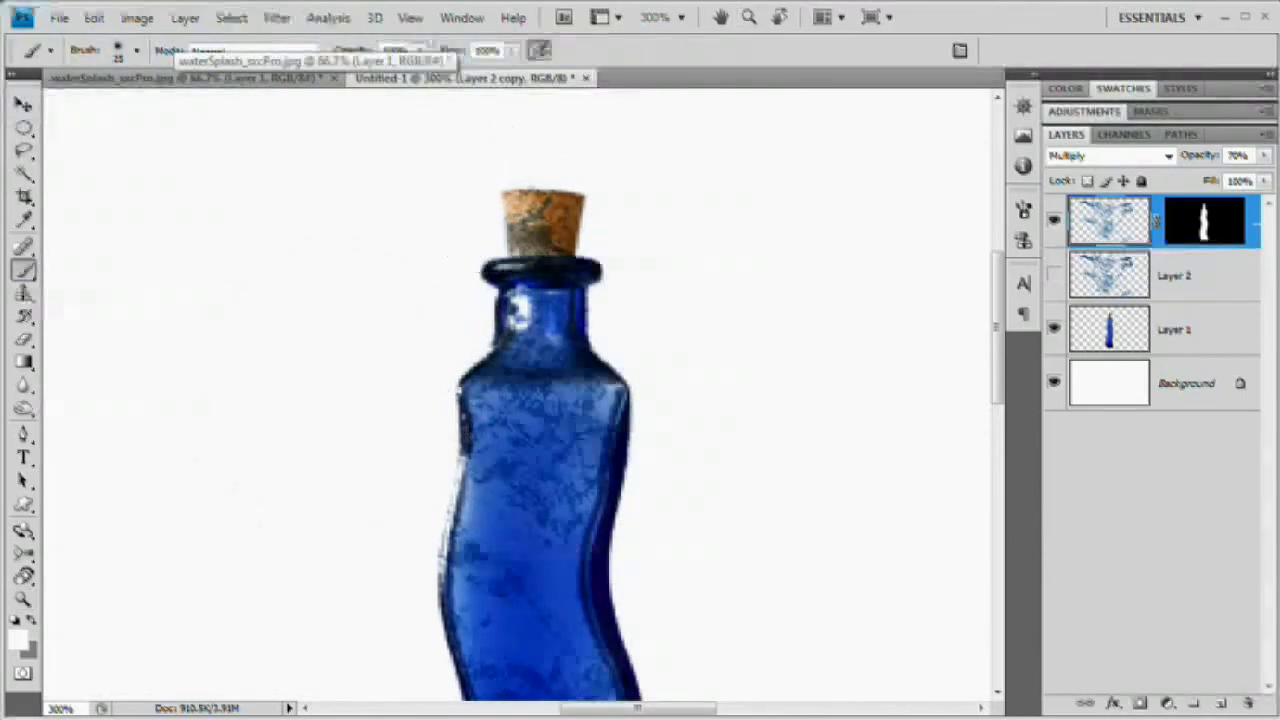
key(bracketright)
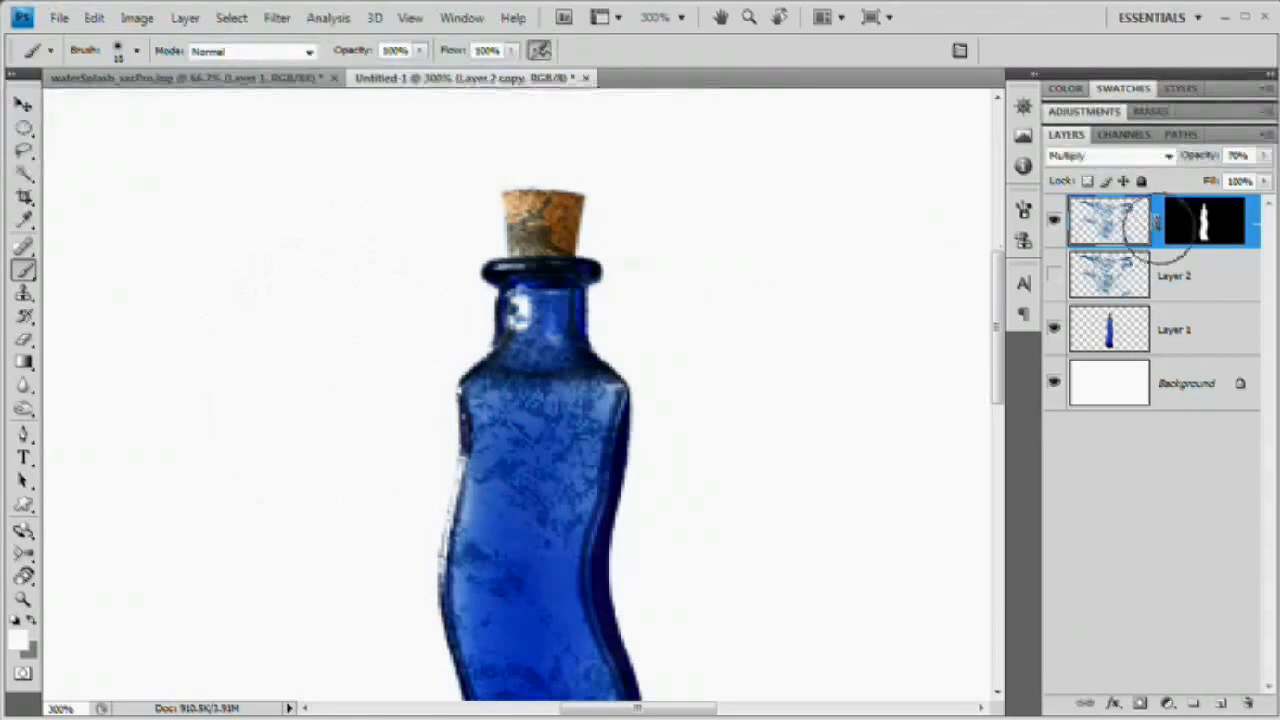
click(1203, 222)
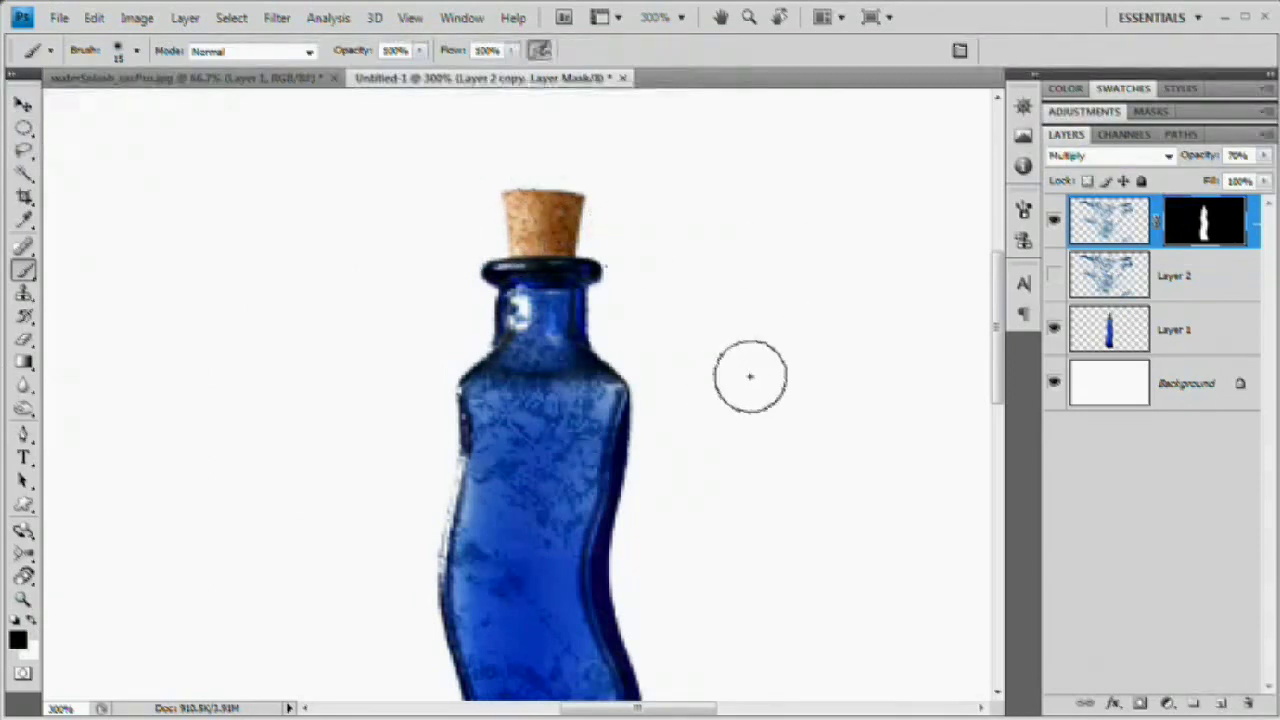
Step: Show the original water splash layer and add a layer mask that hides the splash within the bottle's outline
key(ctrl+minus)
key(ctrl+minus)
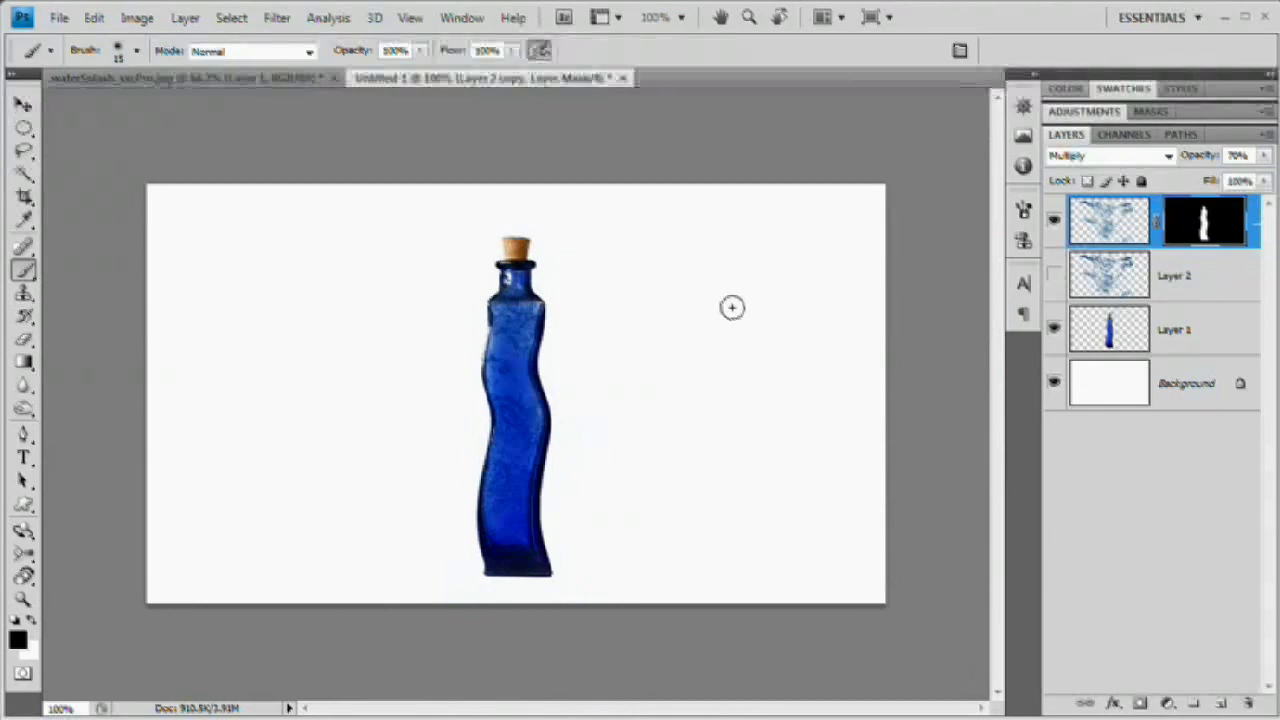
click(1054, 276)
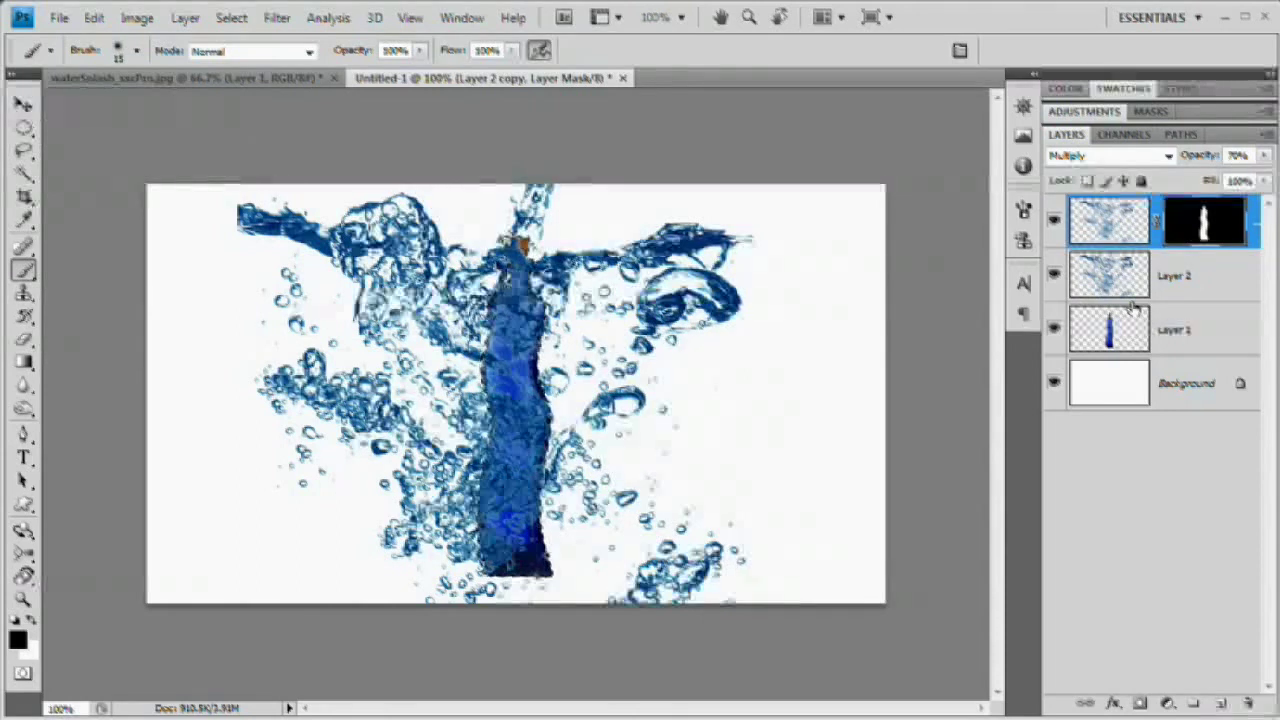
key(ctrl+a)
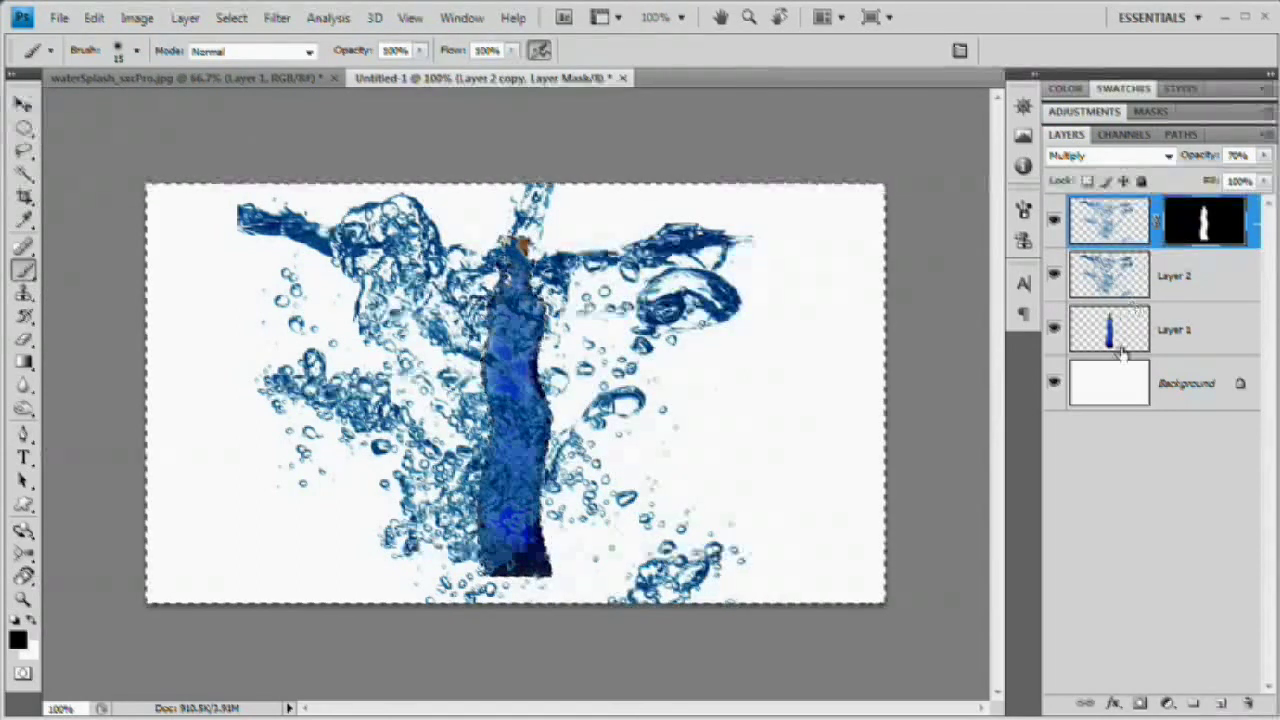
click(1100, 285)
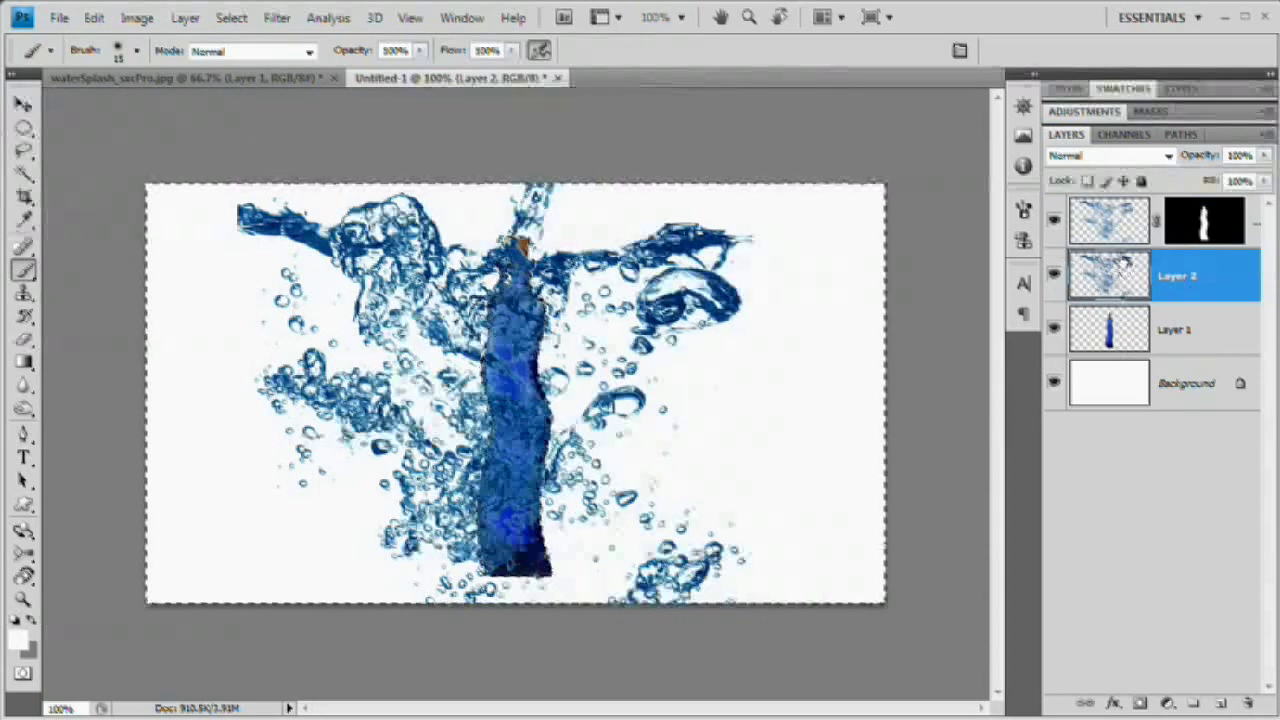
click(1139, 703)
key(ctrl+d)
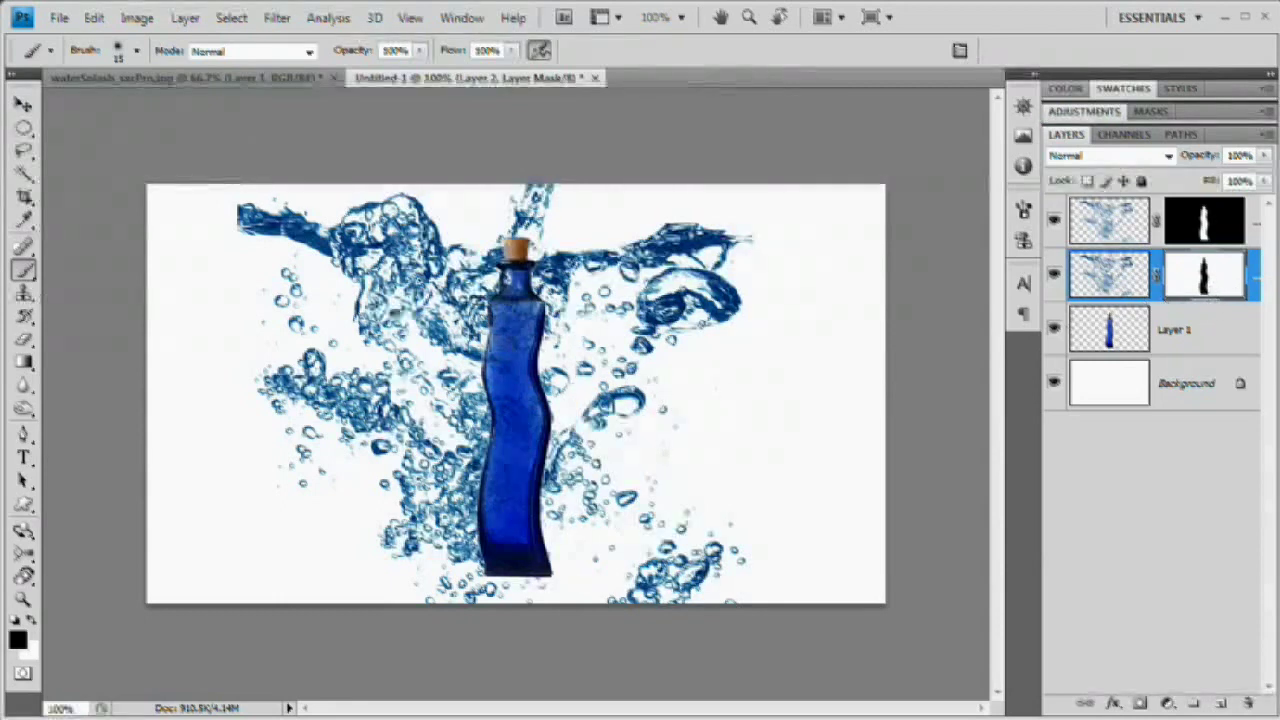
Step: Paint white on the original splash's mask with a harder 20 px brush to reveal water over the bottle's shoulder
key(z)
click(480, 318)
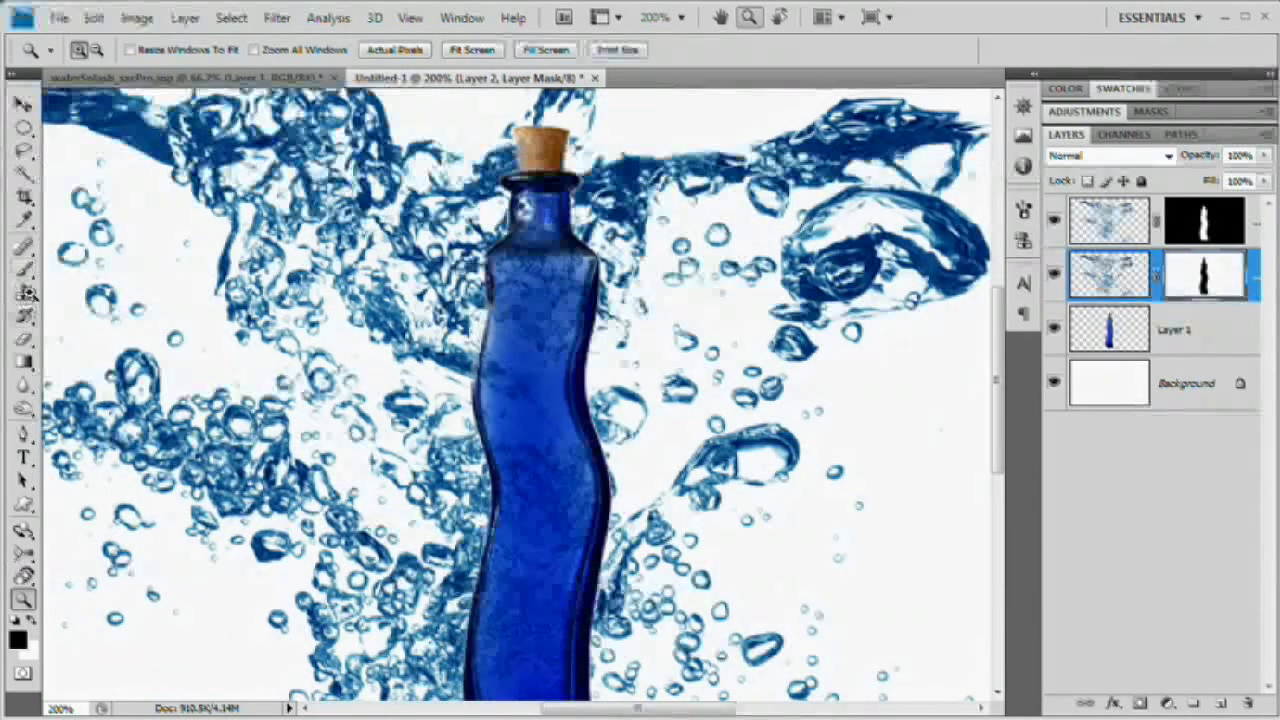
click(25, 272)
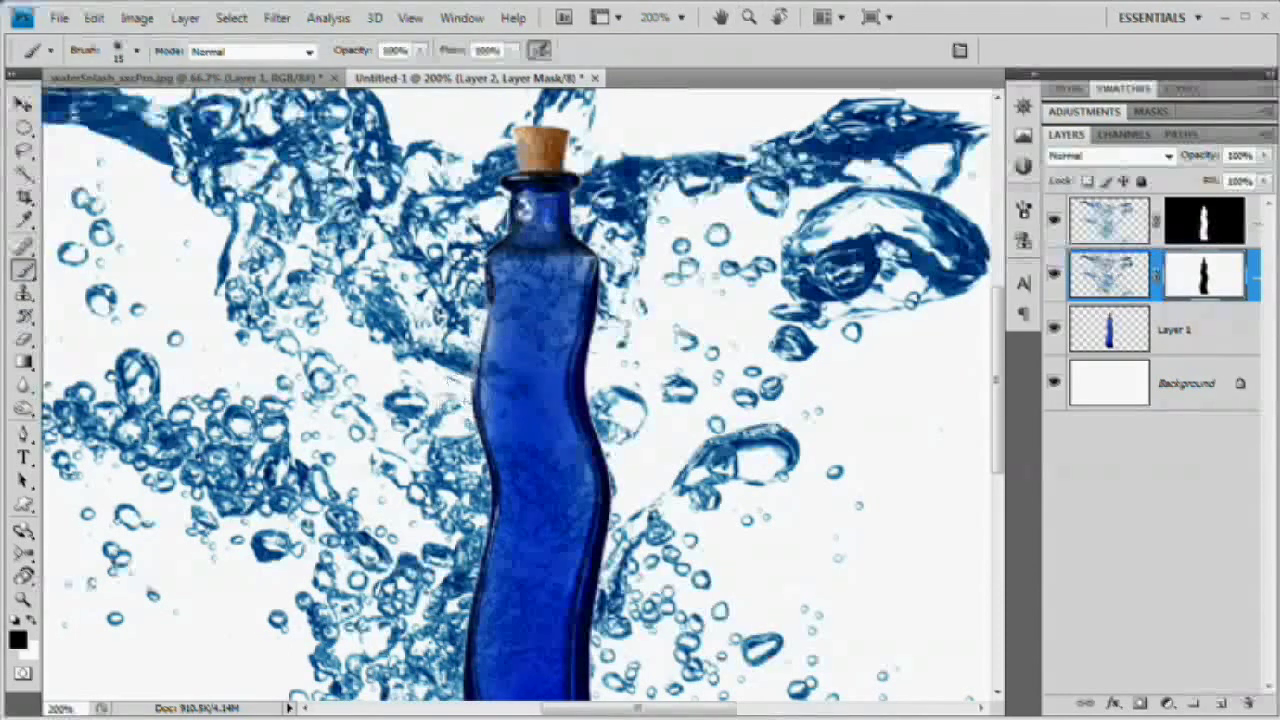
key(bracketright)
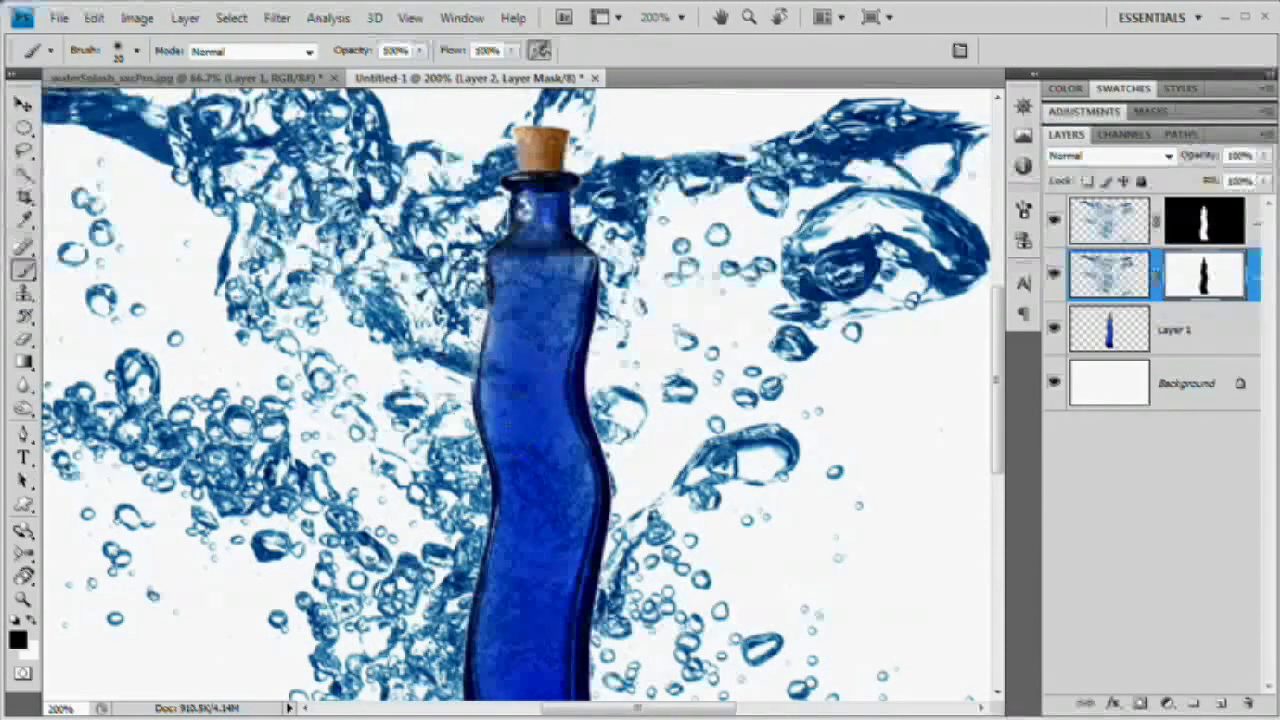
click(30, 624)
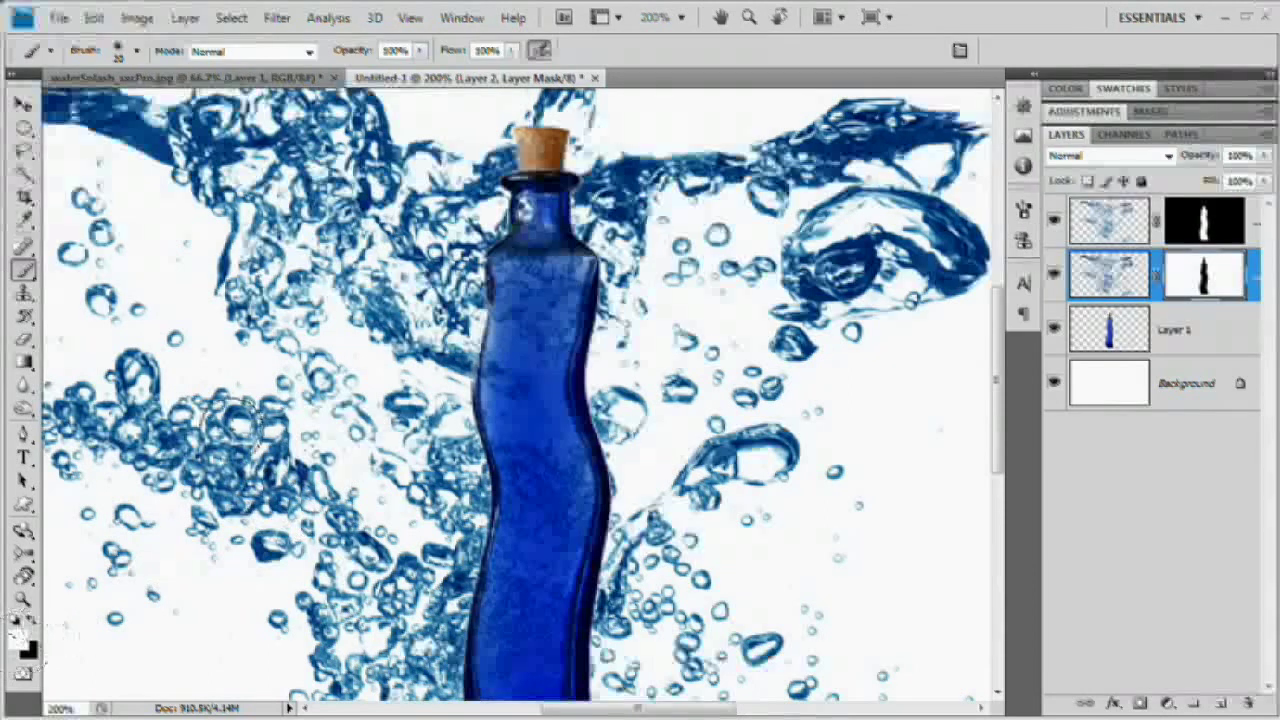
click(137, 50)
drag(80, 183, 192, 178)
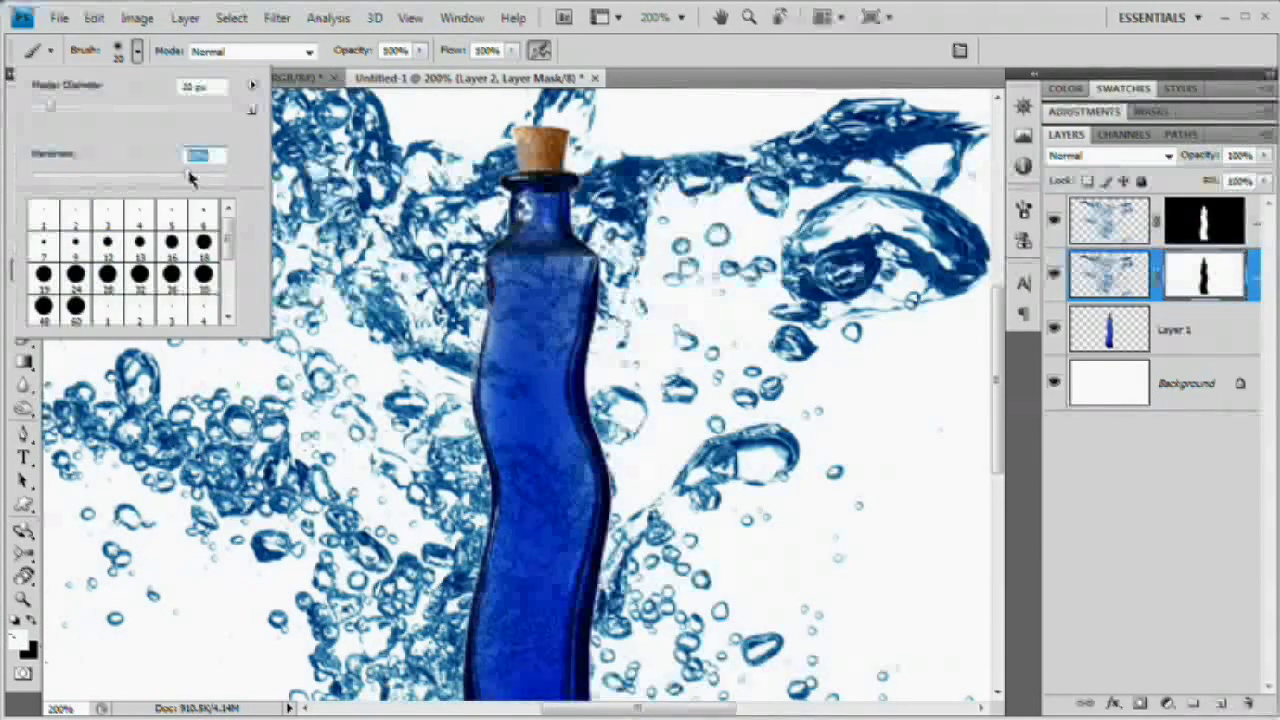
mouse_move(527, 268)
mouse_down()
mouse_move(490, 290)
mouse_move(515, 255)
mouse_move(575, 285)
mouse_move(555, 240)
mouse_move(525, 290)
mouse_move(565, 385)
mouse_move(505, 370)
mouse_move(560, 405)
mouse_move(510, 410)
mouse_move(490, 395)
mouse_move(580, 378)
mouse_move(602, 300)
mouse_move(598, 240)
mouse_move(573, 280)
mouse_move(530, 228)
mouse_up()
Step: Paint white on the same mask to reveal the splash across the lower part of the bottle
scroll(573, 270, down, 2)
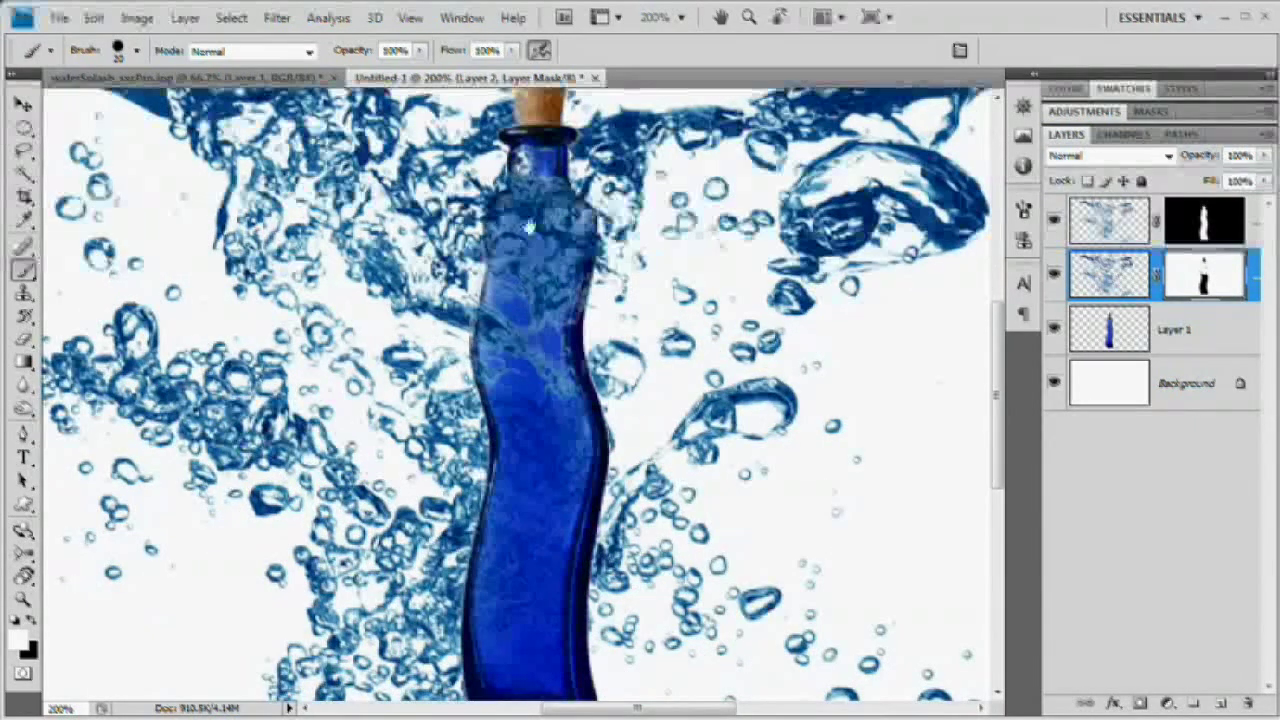
scroll(573, 270, down, 3)
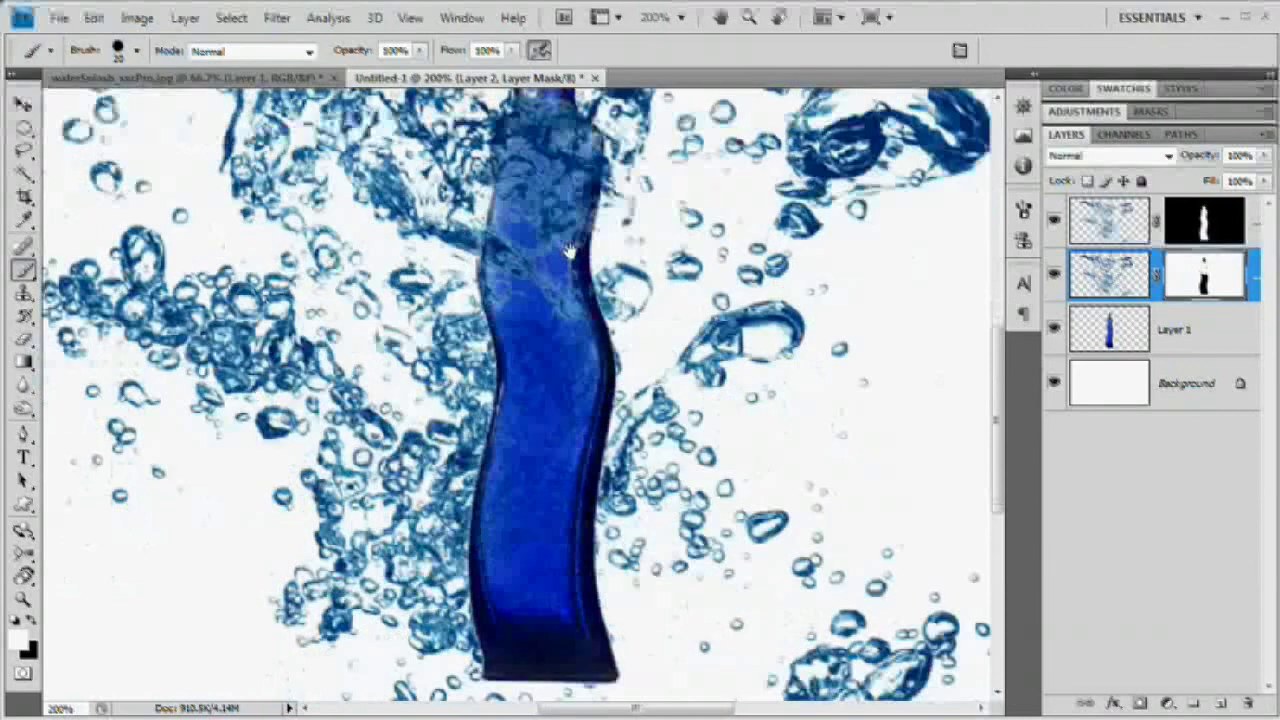
scroll(573, 270, down, 2)
drag(470, 480, 590, 485)
mouse_move(517, 437)
mouse_down()
mouse_move(515, 395)
mouse_move(595, 470)
mouse_move(540, 575)
mouse_move(505, 570)
mouse_up()
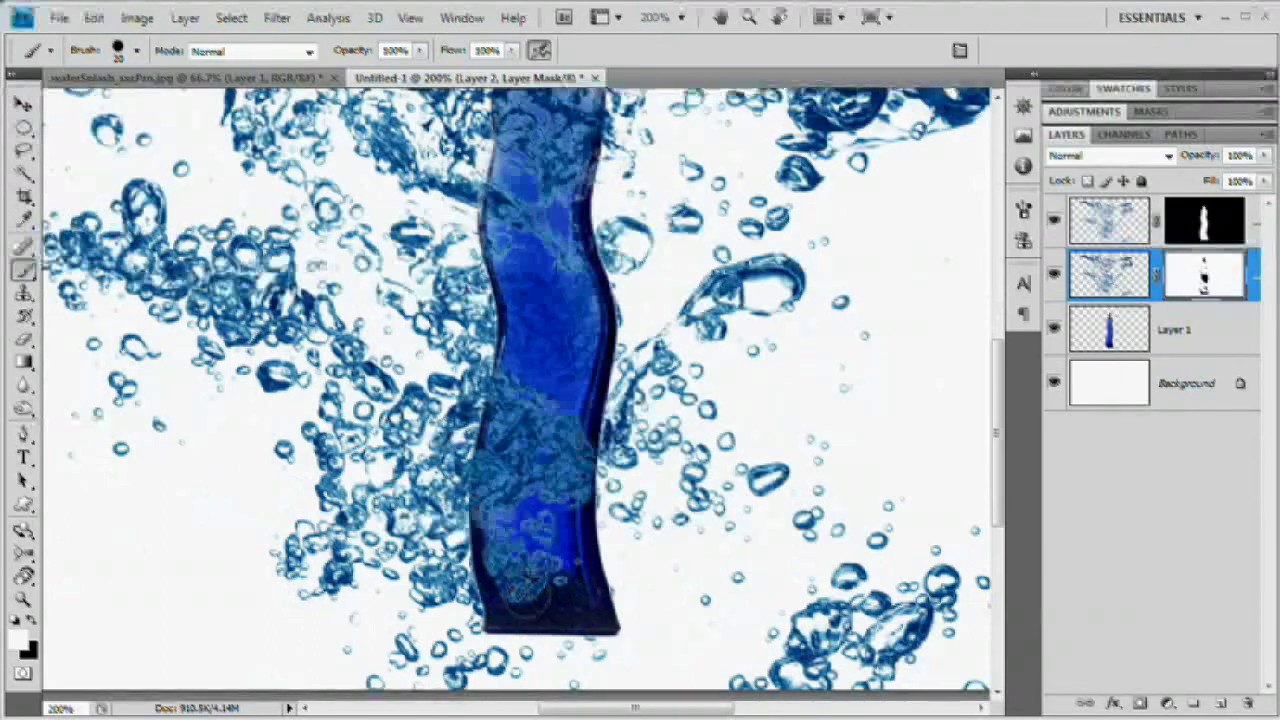
Step: Paint black on the mask to hide the water near the bottle's base, and touch up its edge with white
key(x)
mouse_move(525, 600)
mouse_down()
mouse_move(470, 550)
mouse_move(530, 585)
mouse_move(500, 555)
mouse_move(455, 590)
mouse_move(458, 610)
mouse_move(432, 530)
mouse_up()
key(x)
drag(618, 537, 578, 572)
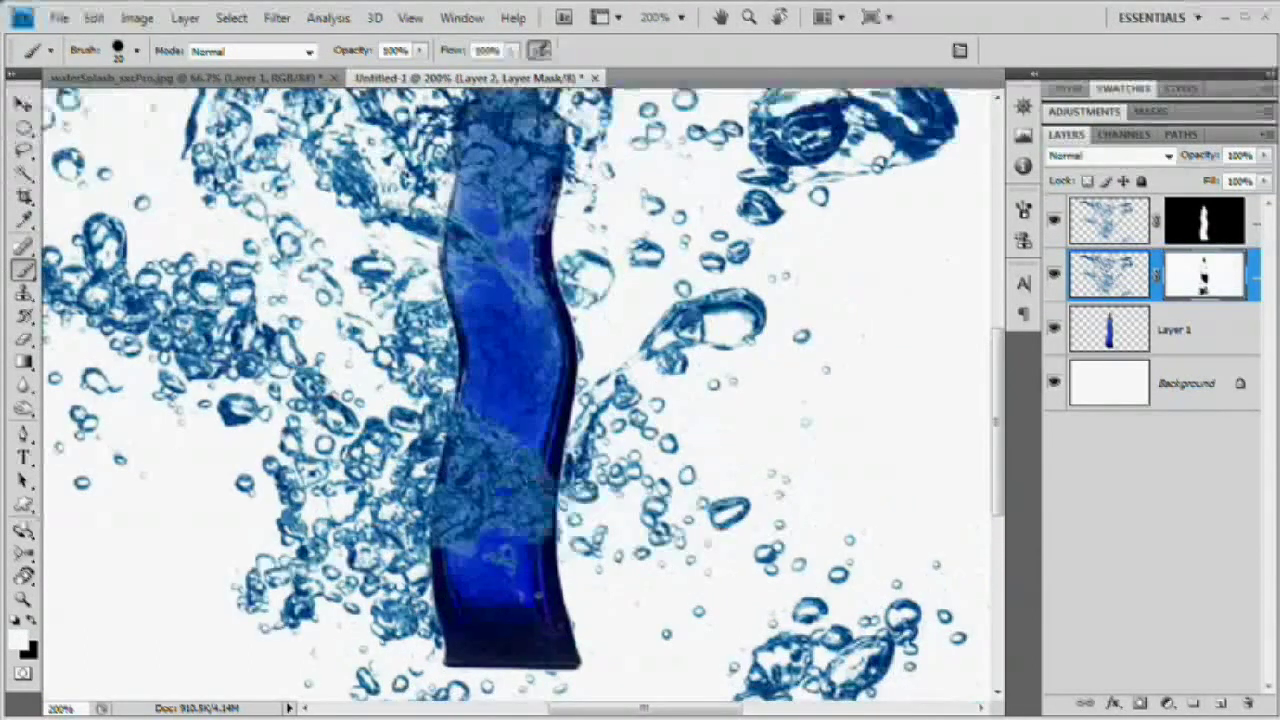
scroll(500, 390, up, 3)
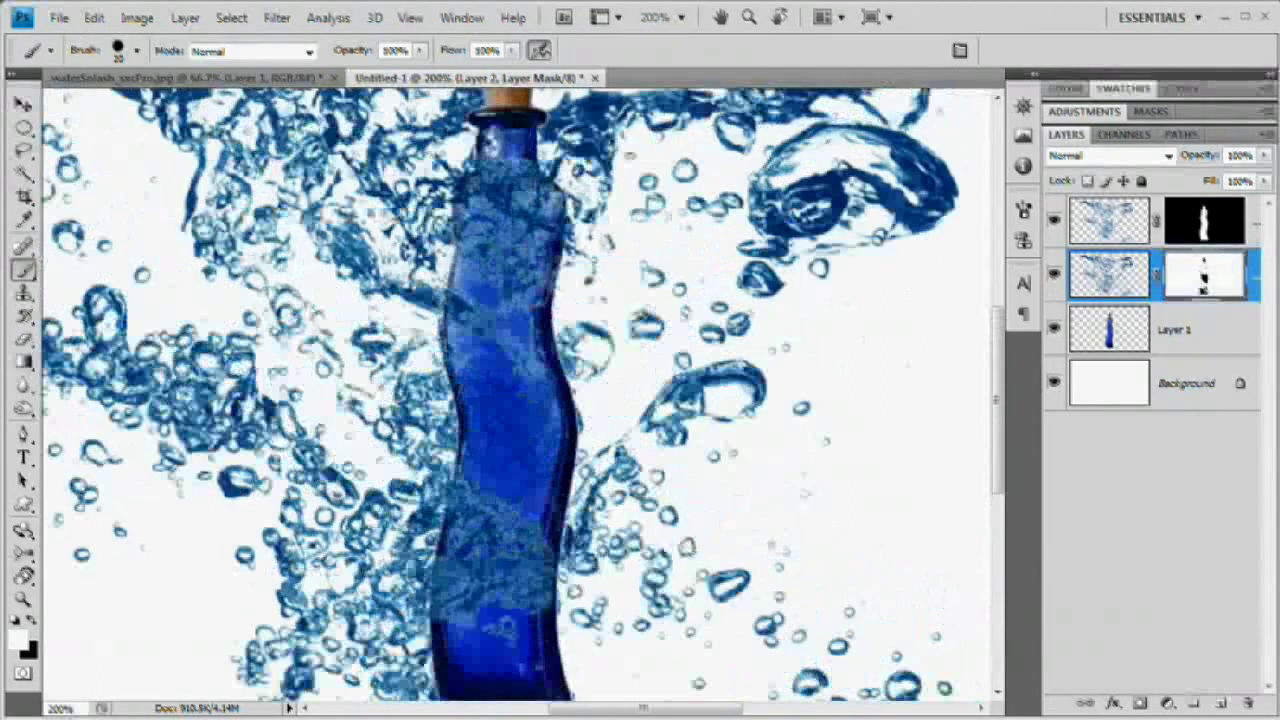
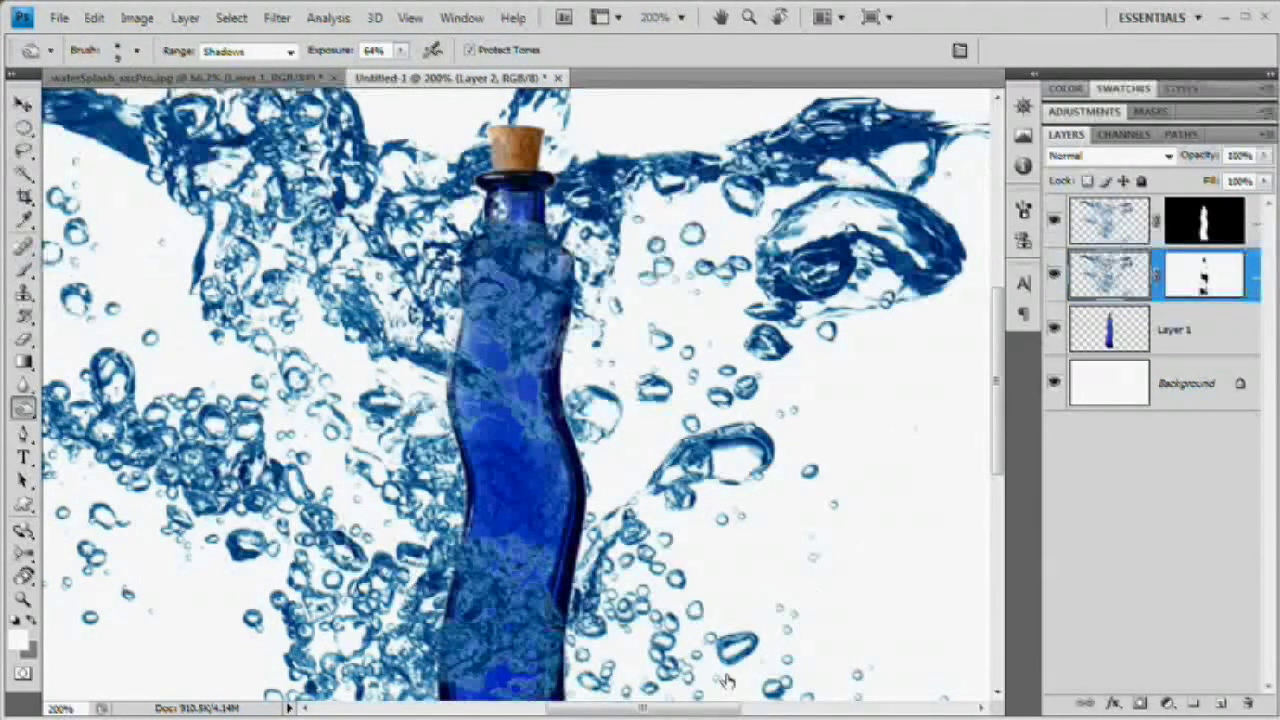
Step: Burn the shadows of the splash layer over the bottle's upper and middle body at 40% exposure, with Protect Tones off
key(shift+o)
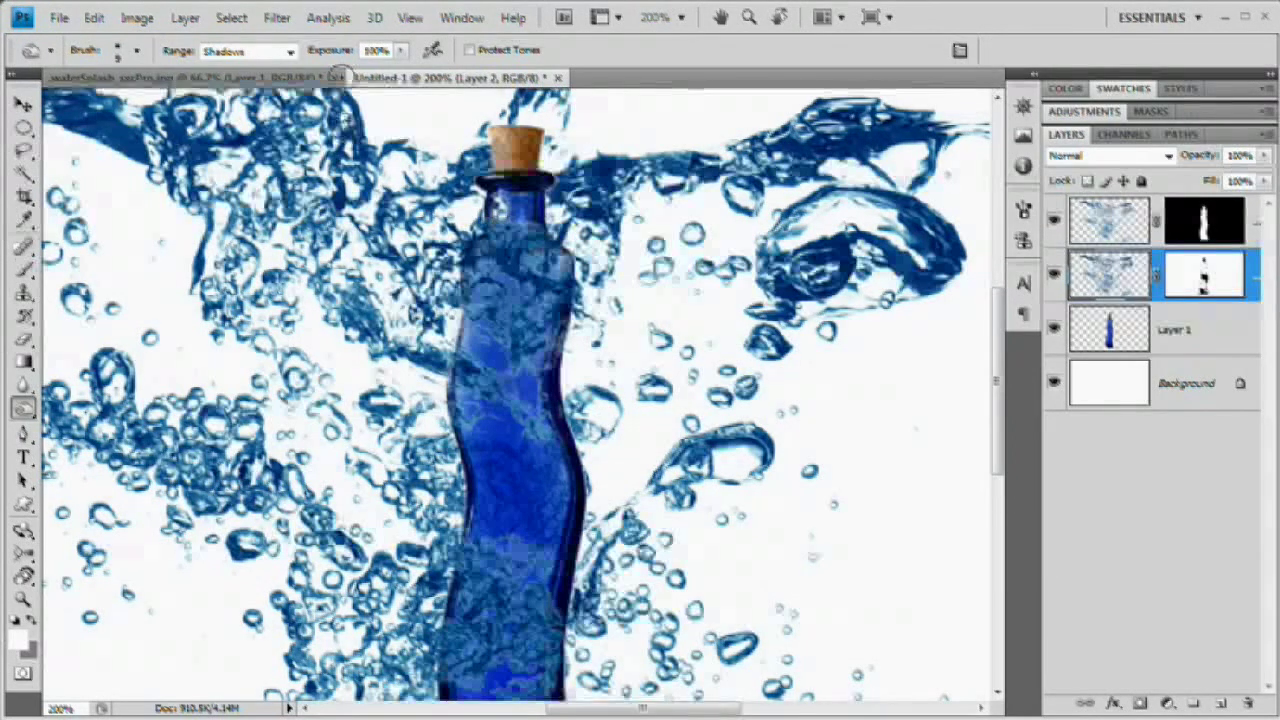
drag(338, 51, 300, 52)
mouse_move(440, 398)
mouse_down()
mouse_move(466, 412)
mouse_move(470, 370)
mouse_move(540, 430)
mouse_move(522, 363)
mouse_move(476, 290)
mouse_move(535, 262)
mouse_move(536, 240)
mouse_move(549, 377)
mouse_move(520, 330)
mouse_move(540, 430)
mouse_up()
Step: Burn the shadows of the water crossing the bottle's lower part, down to just above the base
drag(543, 500, 543, 340)
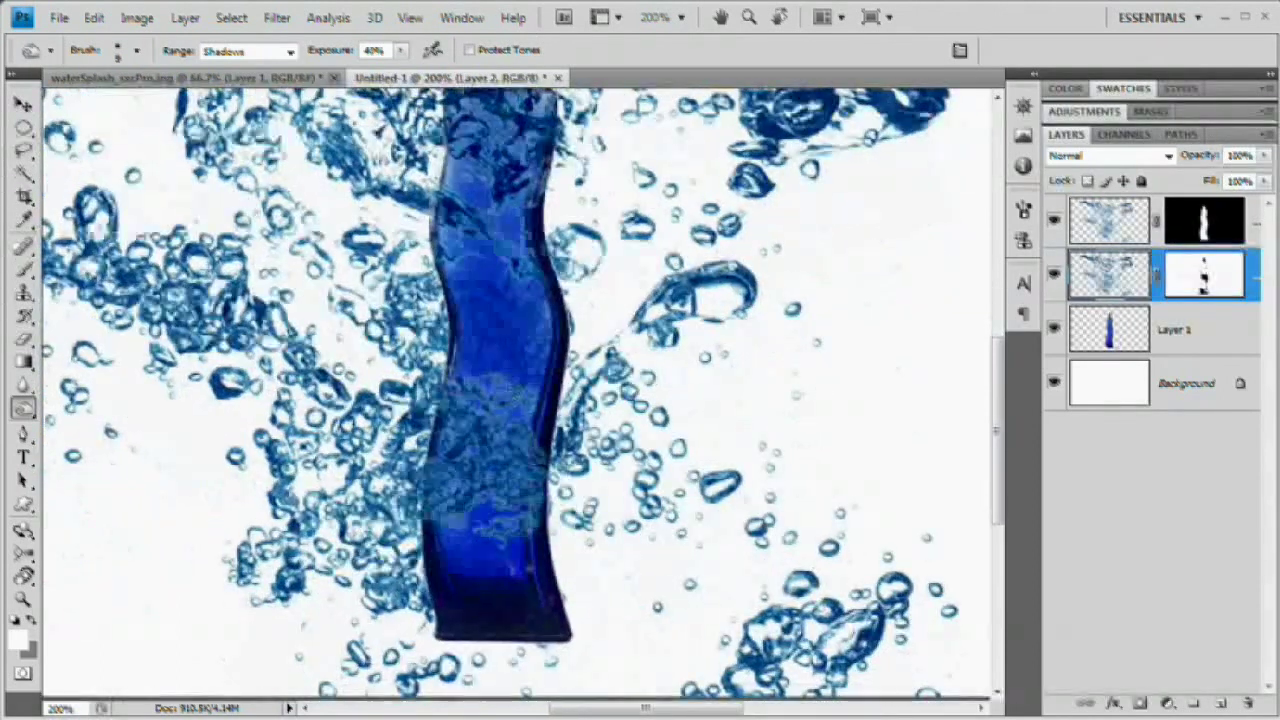
mouse_move(430, 375)
mouse_down()
mouse_move(410, 445)
mouse_move(470, 445)
mouse_move(440, 505)
mouse_move(515, 490)
mouse_move(460, 500)
mouse_move(530, 555)
mouse_up()
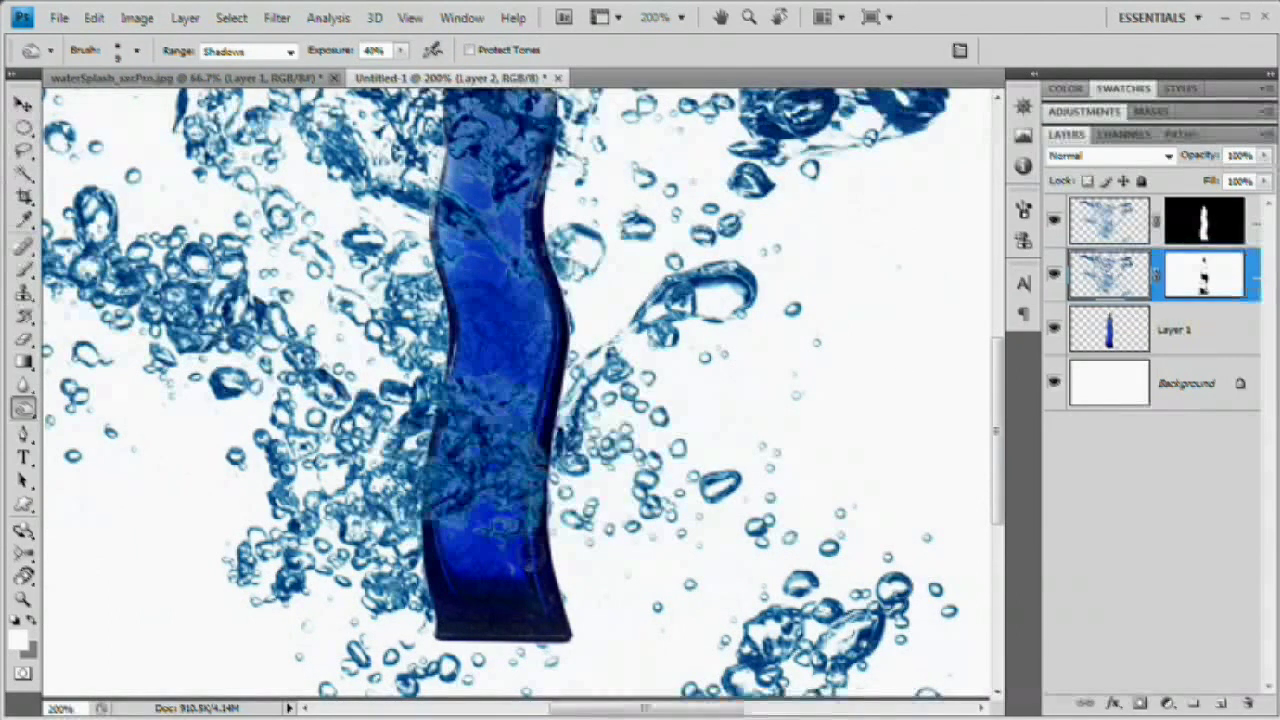
drag(510, 445, 545, 510)
drag(440, 555, 538, 525)
key(ctrl+minus)
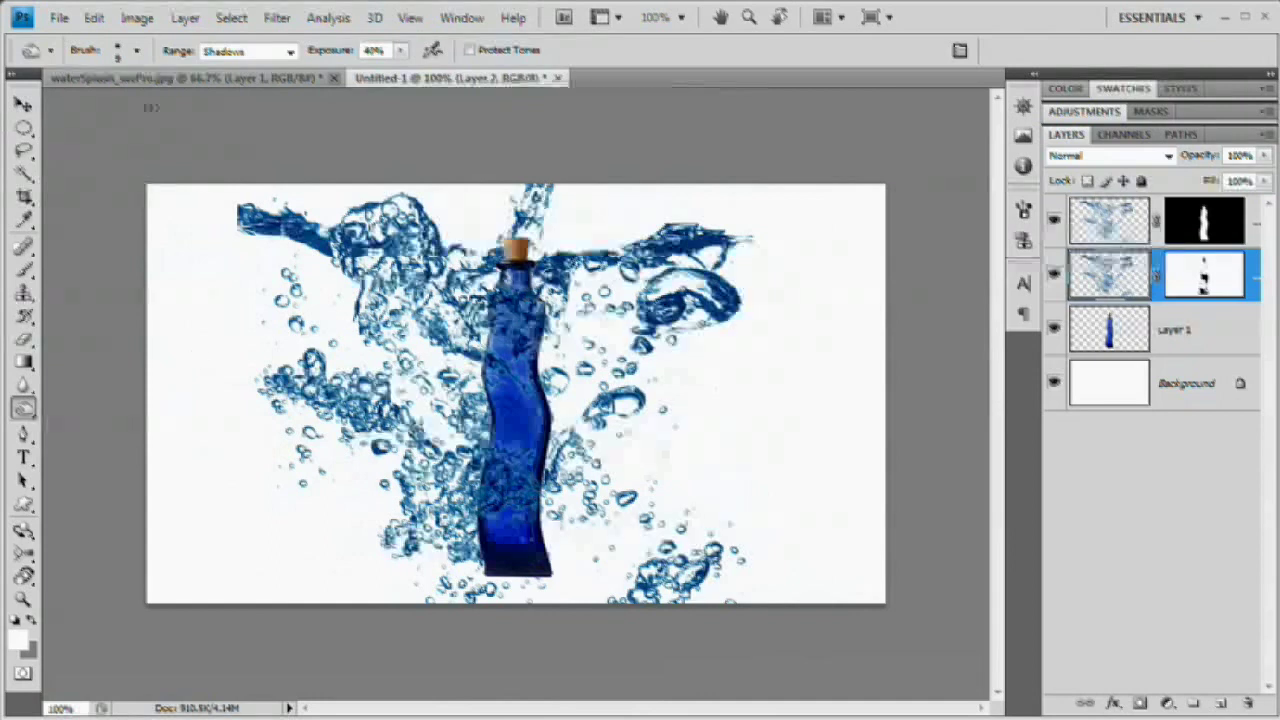
Step: Dodge the splash layer's midtones along the bottle from cork to base, using a smaller brush at 11% exposure with Protect Tones on
right_click(24, 407)
click(90, 425)
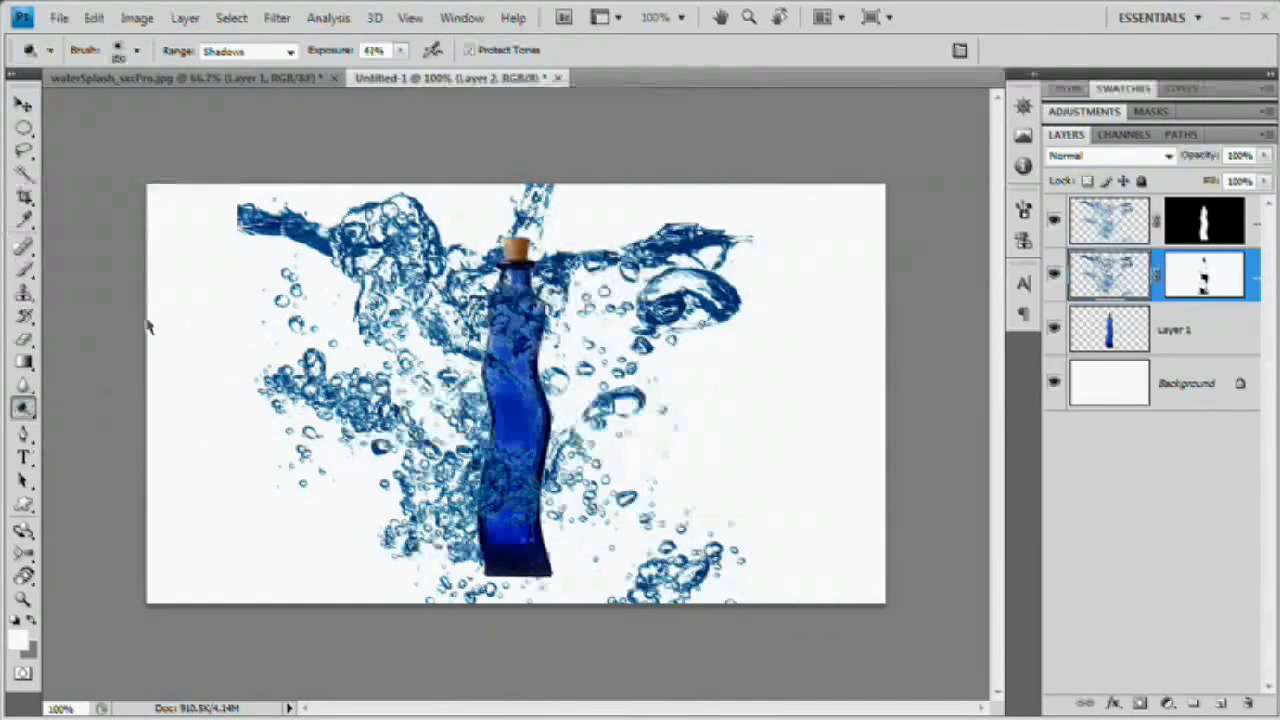
key(bracketleft)
key(bracketleft)
key(bracketleft)
key(bracketleft)
key(bracketleft)
key(bracketleft)
key(bracketleft)
key(bracketleft)
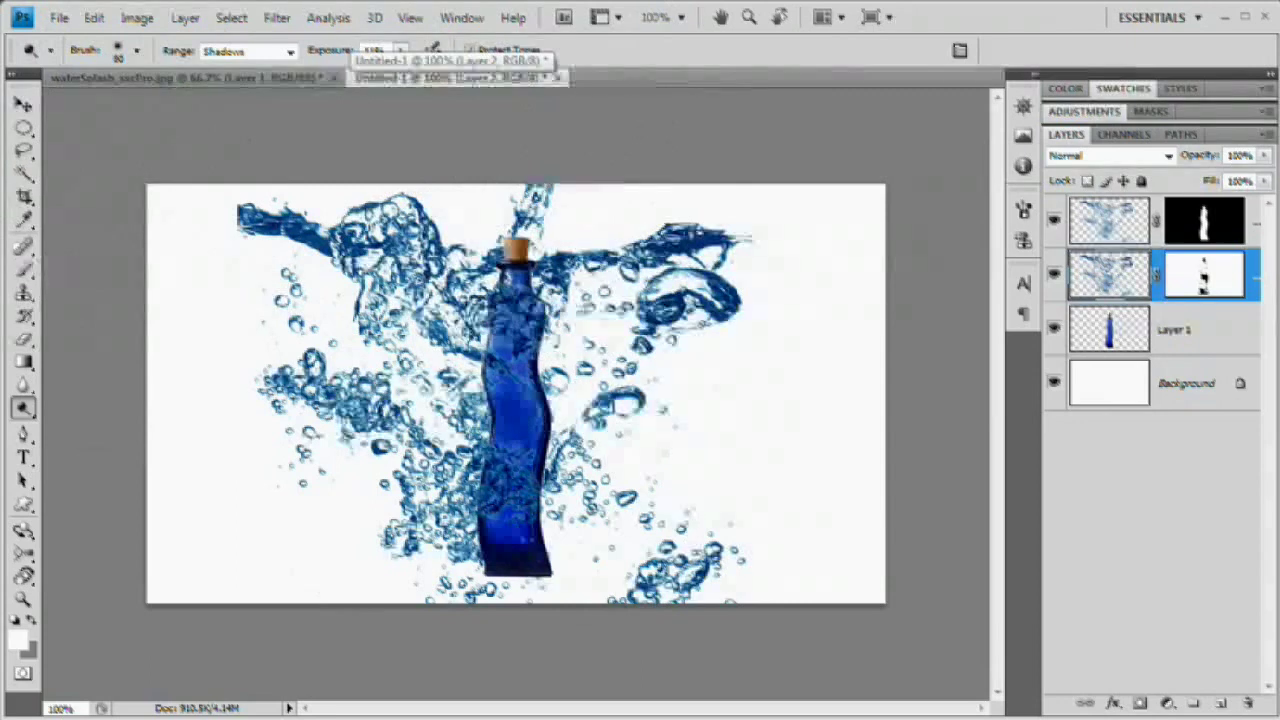
key(alt+shift+m)
drag(508, 243, 518, 560)
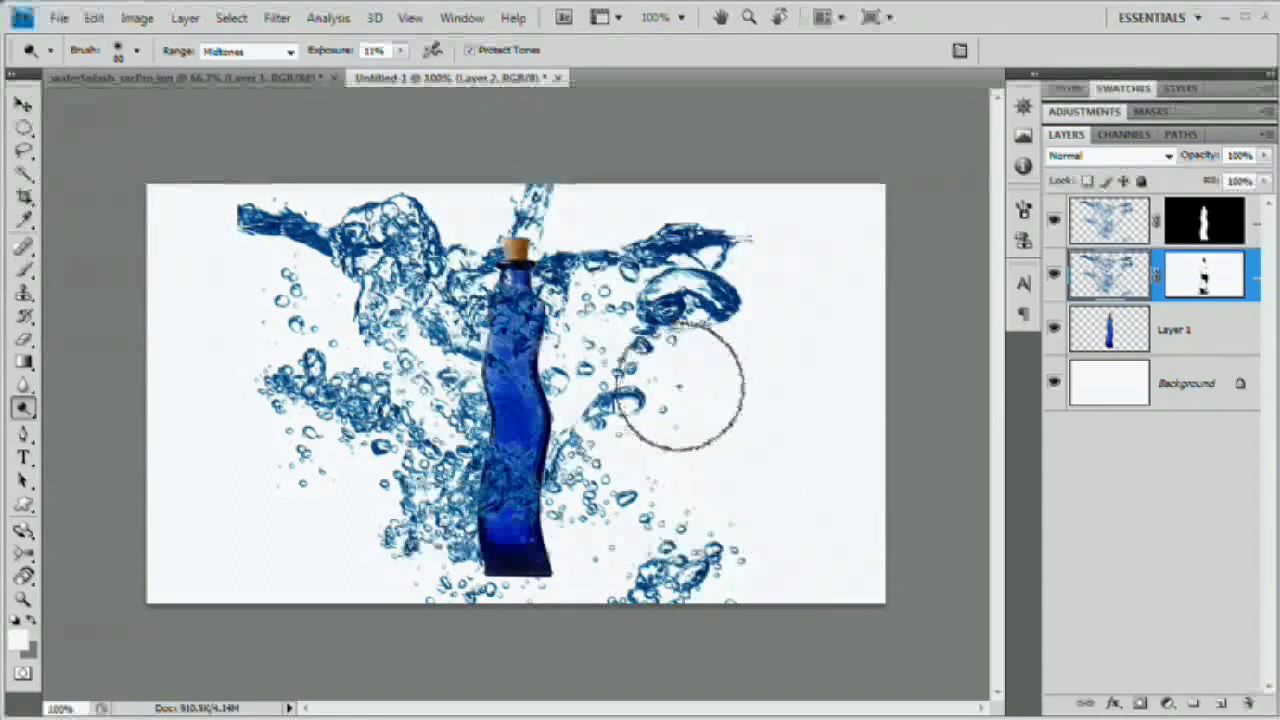
click(24, 104)
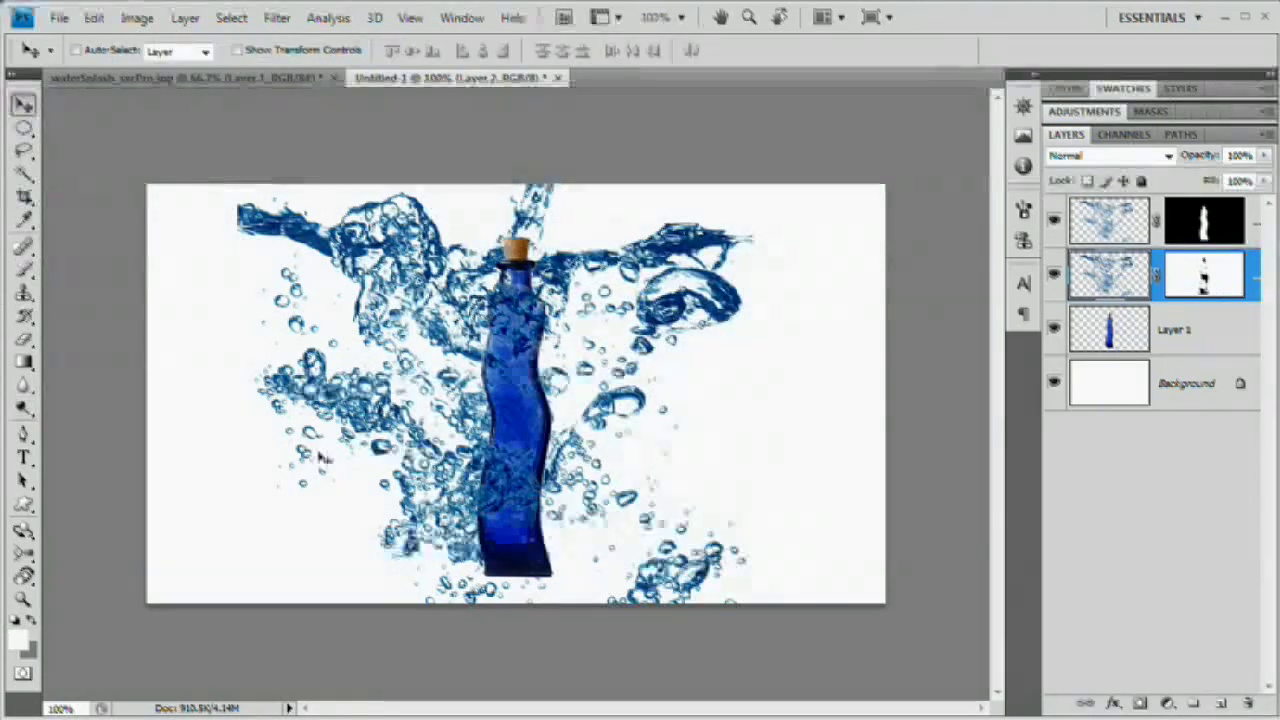